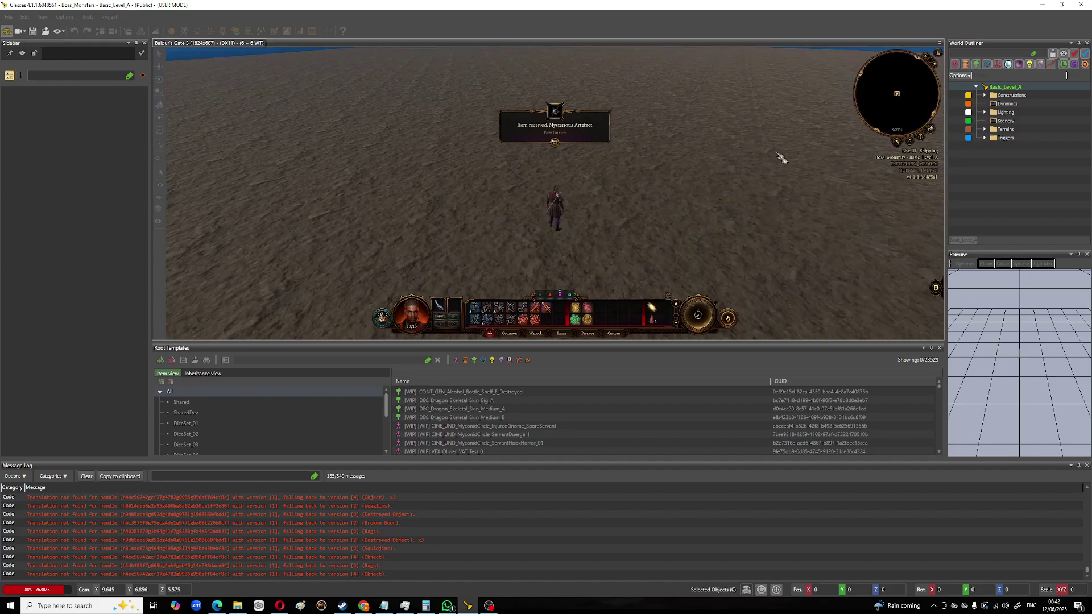
Step: Leave game mode and filter the root templates to show only characters from all folders
{"action": "left_click", "coordinate": [5, 32]}
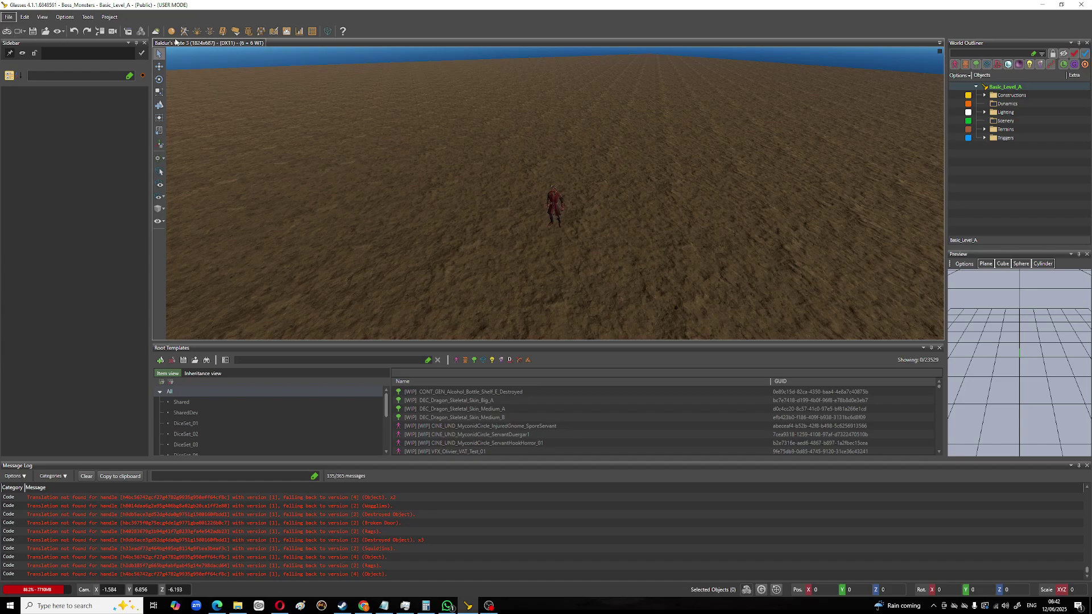
{"action": "left_click", "coordinate": [456, 361]}
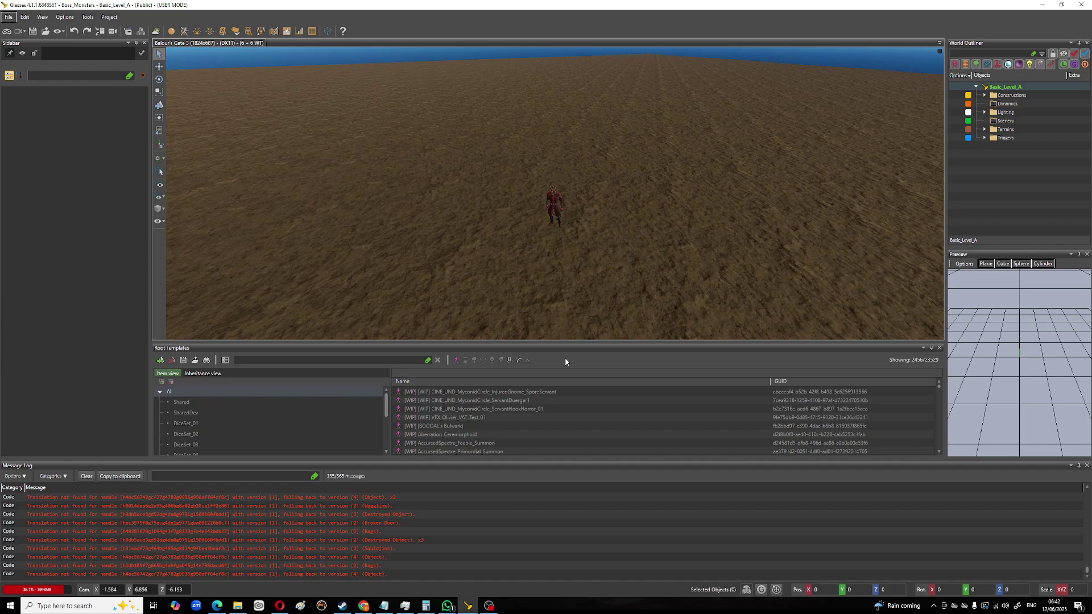
{"action": "left_click", "coordinate": [182, 402]}
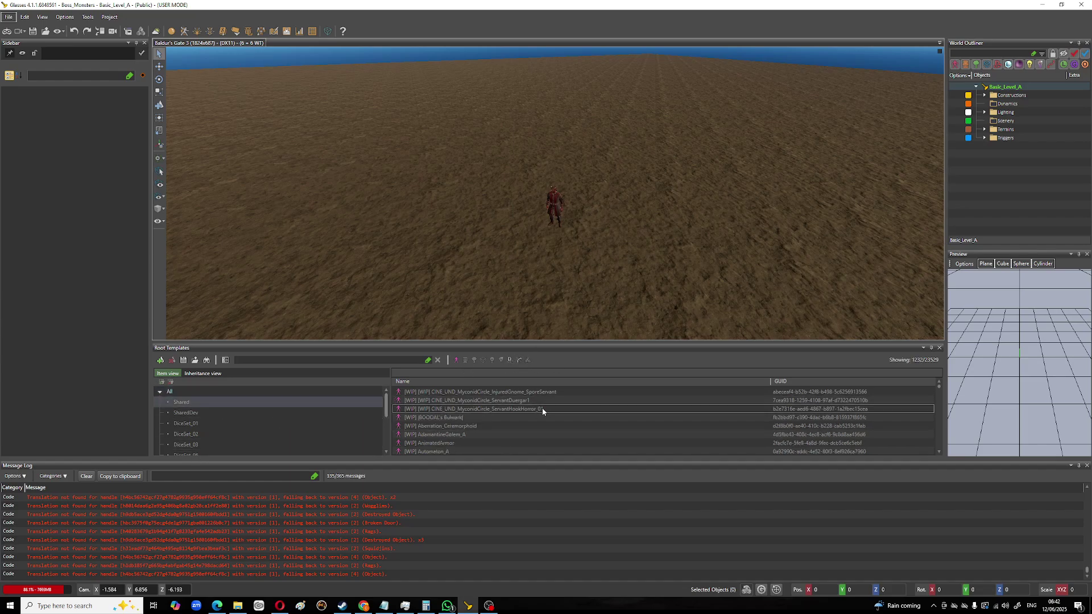
{"action": "left_click", "coordinate": [190, 392]}
Step: Preview the BASE_Bipedal, BASE_Bipedal_Fey and BASE_Cambion_Male character templates
{"action": "scroll", "coordinate": [513, 394], "scroll_direction": "down", "scroll_amount": 5}
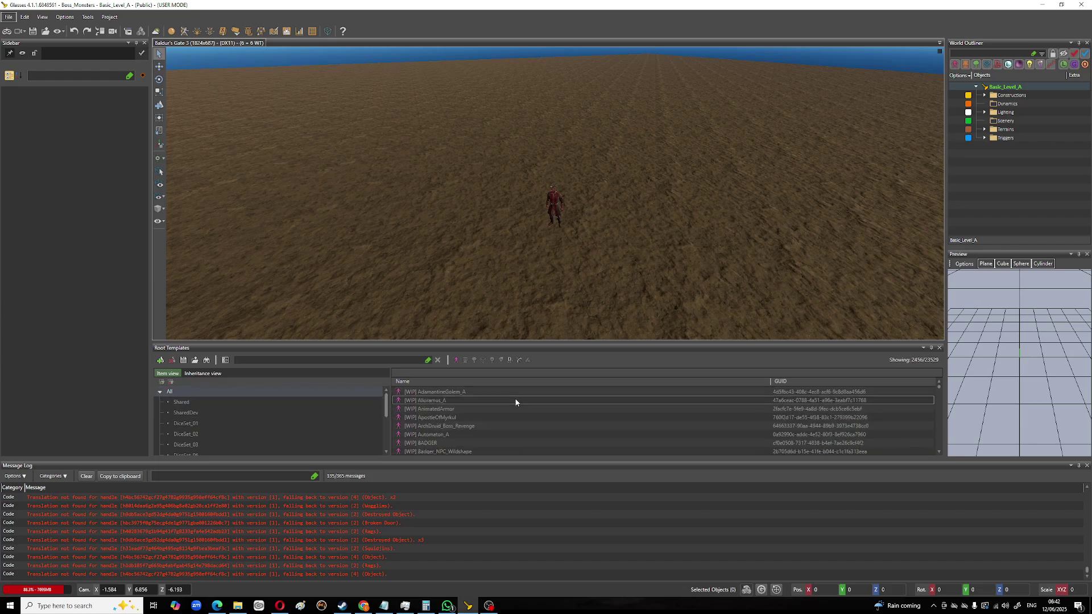
{"action": "scroll", "coordinate": [517, 412], "scroll_direction": "down", "scroll_amount": 1}
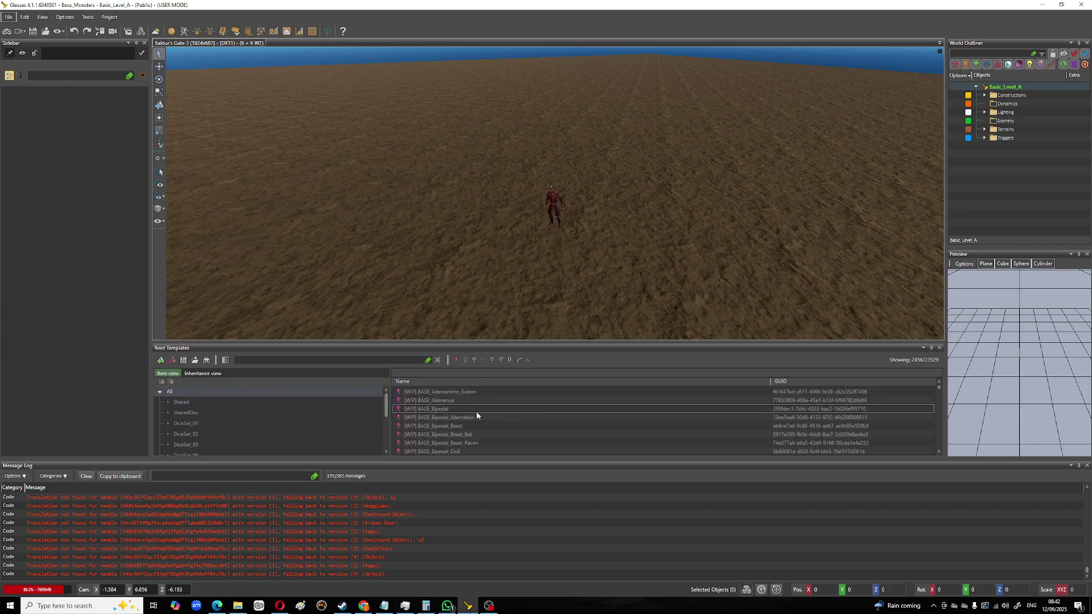
{"action": "left_click", "coordinate": [466, 409]}
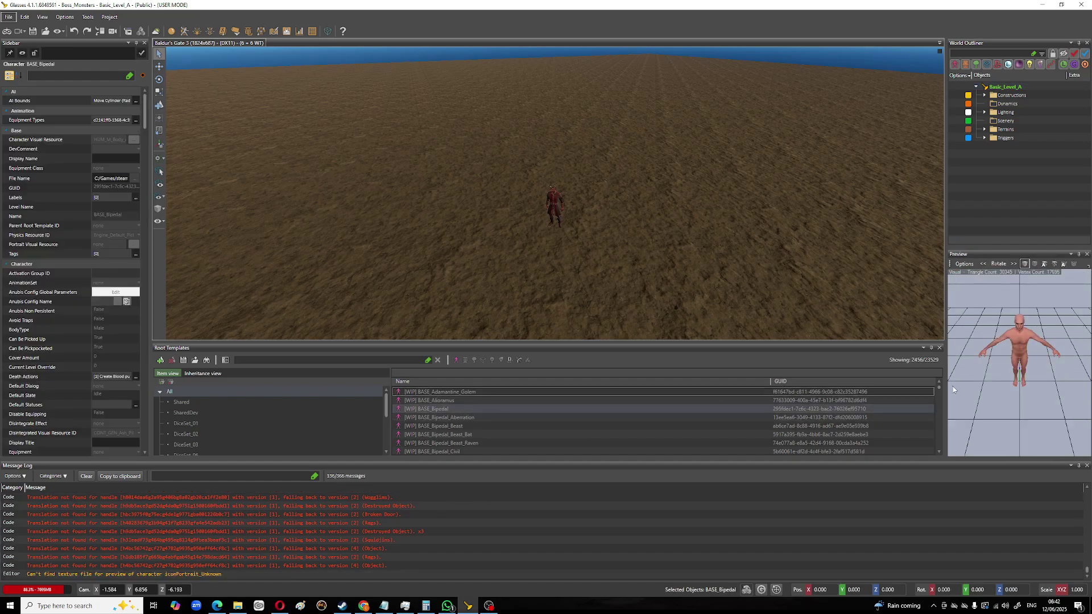
{"action": "scroll", "coordinate": [491, 405], "scroll_direction": "down", "scroll_amount": 3}
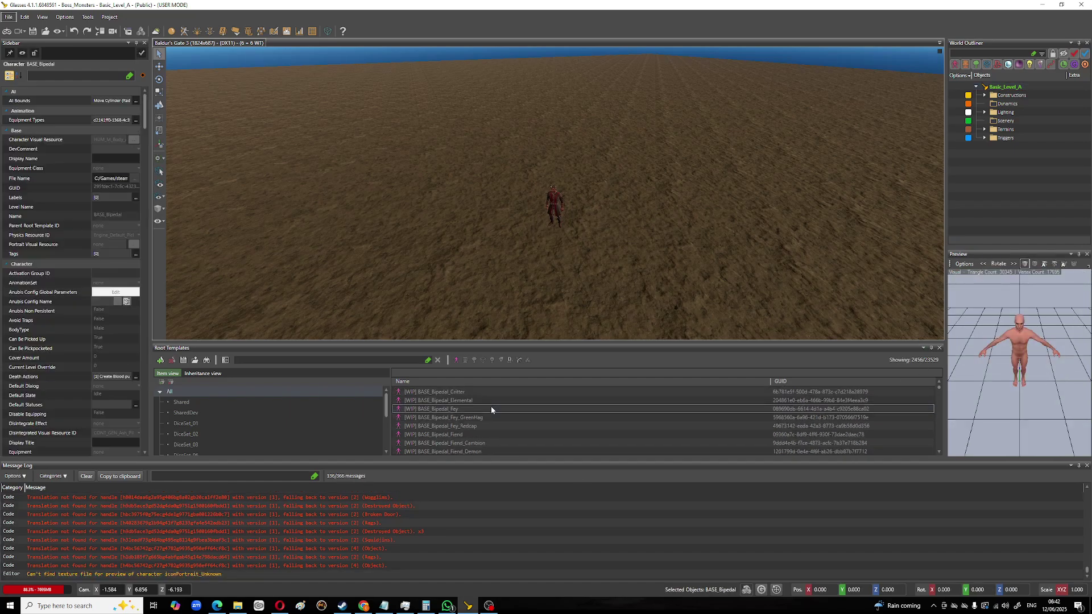
{"action": "left_click", "coordinate": [462, 408]}
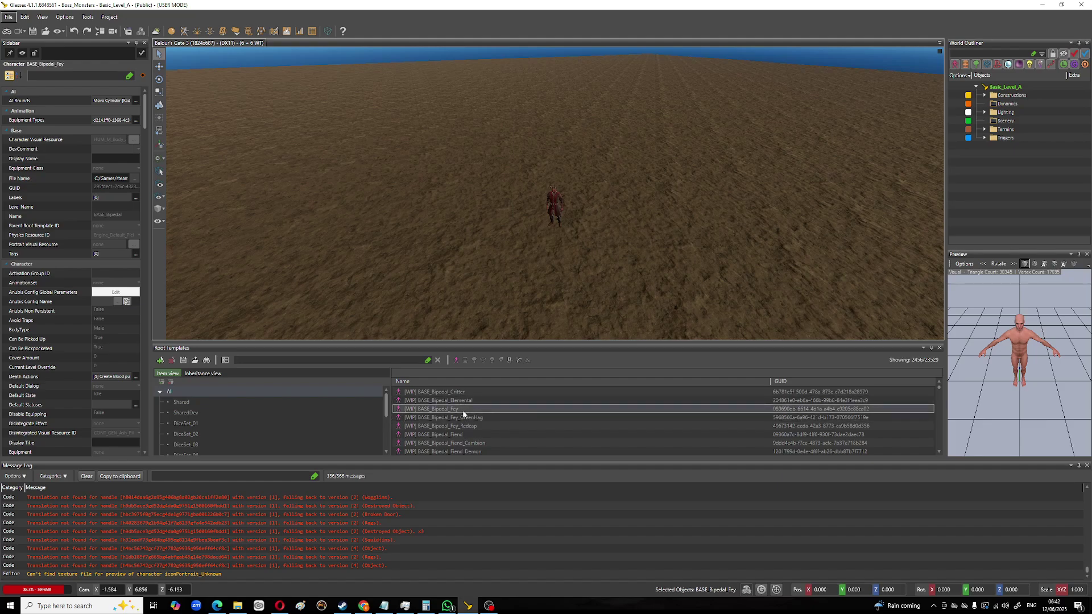
{"action": "scroll", "coordinate": [464, 415], "scroll_direction": "down", "scroll_amount": 3}
{"action": "scroll", "coordinate": [463, 415], "scroll_direction": "down", "scroll_amount": 3}
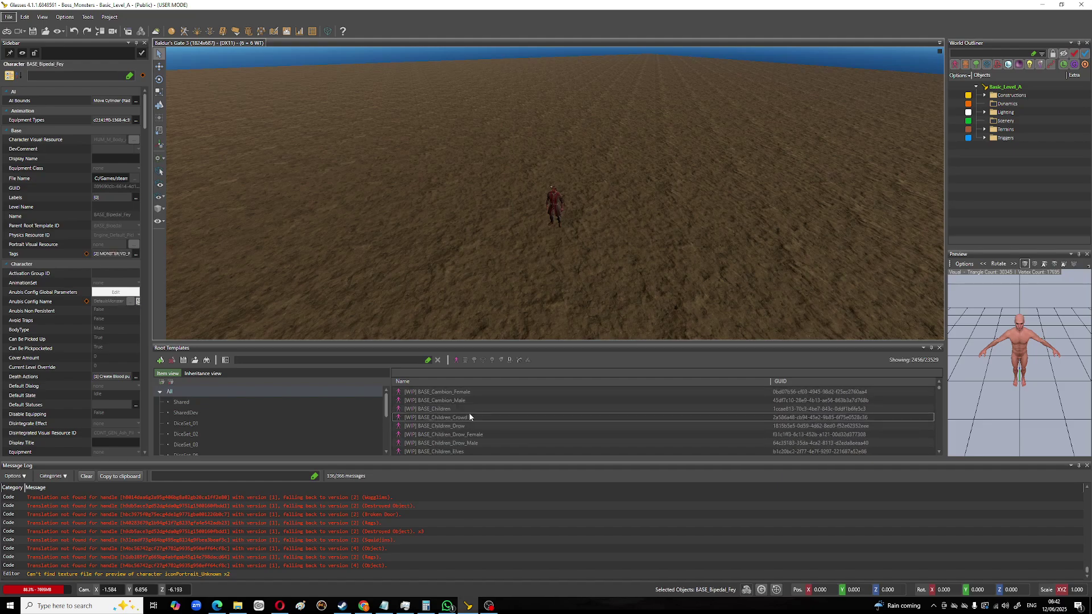
{"action": "left_click", "coordinate": [457, 400]}
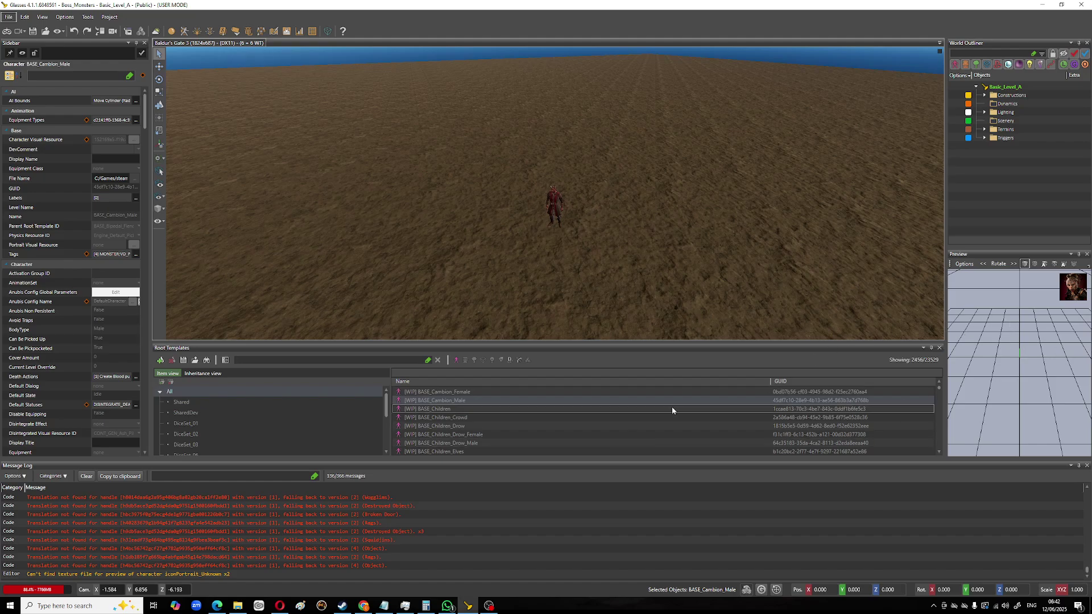
Step: Place one BASE_Cambion_Female template on the terrain near the player character, then stop placing
{"action": "left_click", "coordinate": [465, 392]}
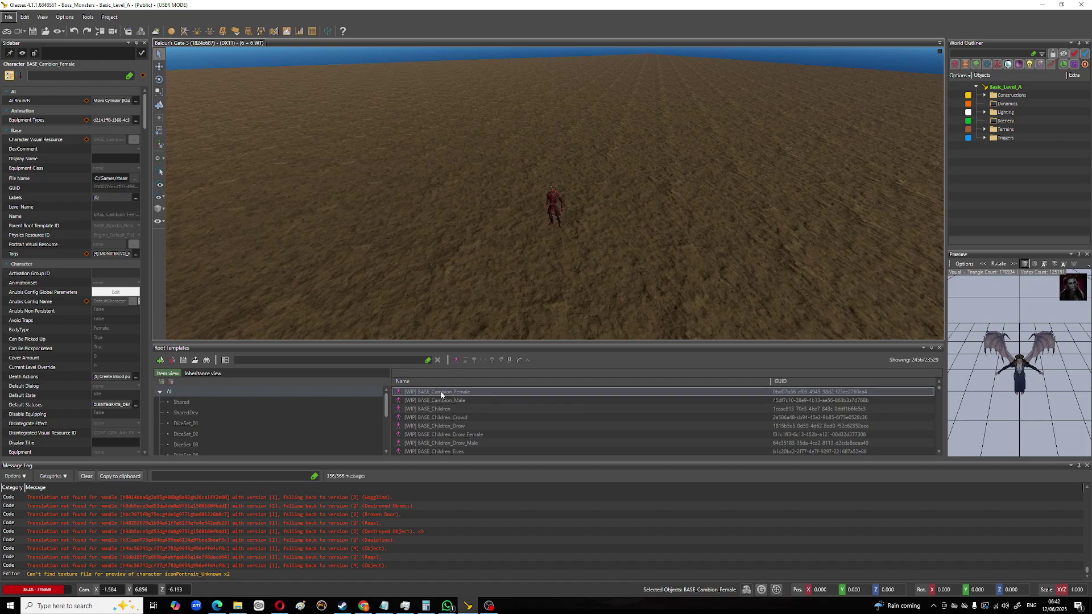
{"action": "left_click_drag", "start_coordinate": [441, 394], "coordinate": [402, 204]}
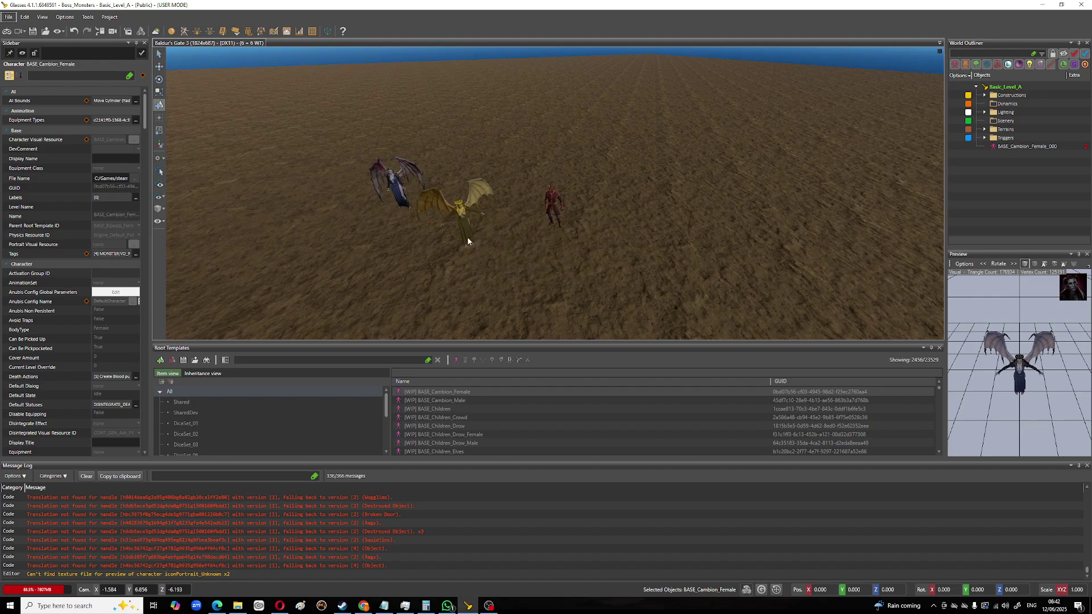
{"action": "left_click", "coordinate": [161, 54]}
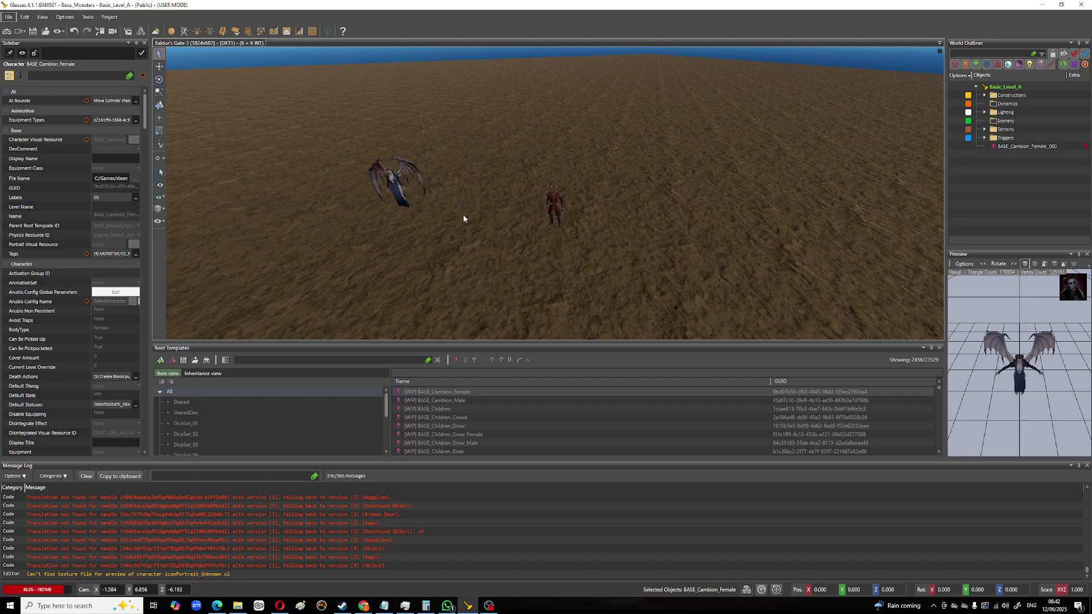
Step: Widen the properties sidebar and select the placed female cambion in the level
{"action": "scroll", "coordinate": [414, 203], "scroll_direction": "up", "scroll_amount": 3}
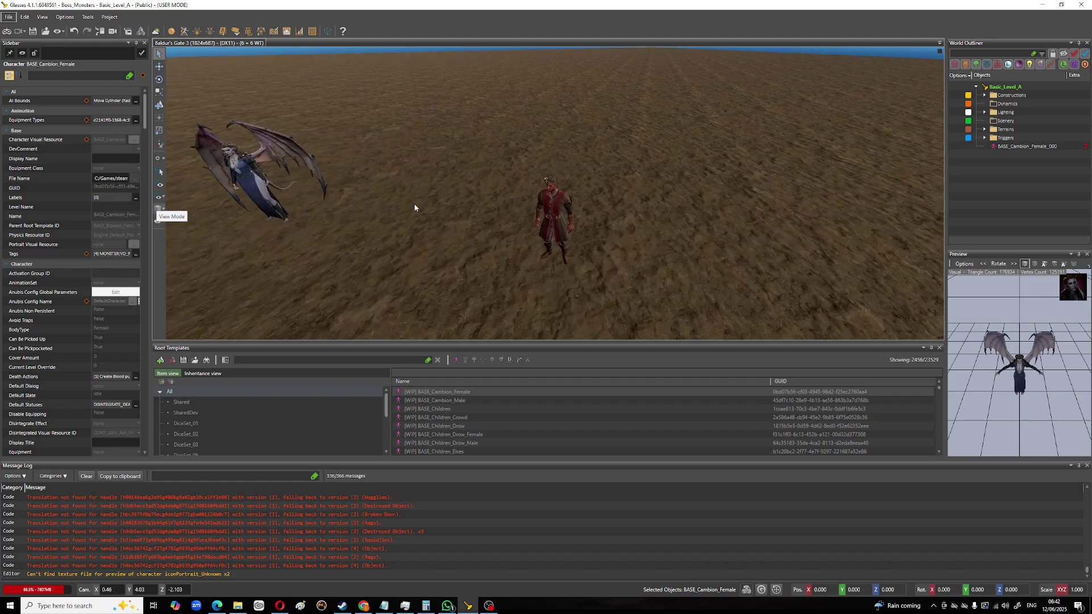
{"action": "scroll", "coordinate": [421, 200], "scroll_direction": "down", "scroll_amount": 2}
{"action": "middle_click_drag", "start_coordinate": [415, 155], "coordinate": [599, 223]}
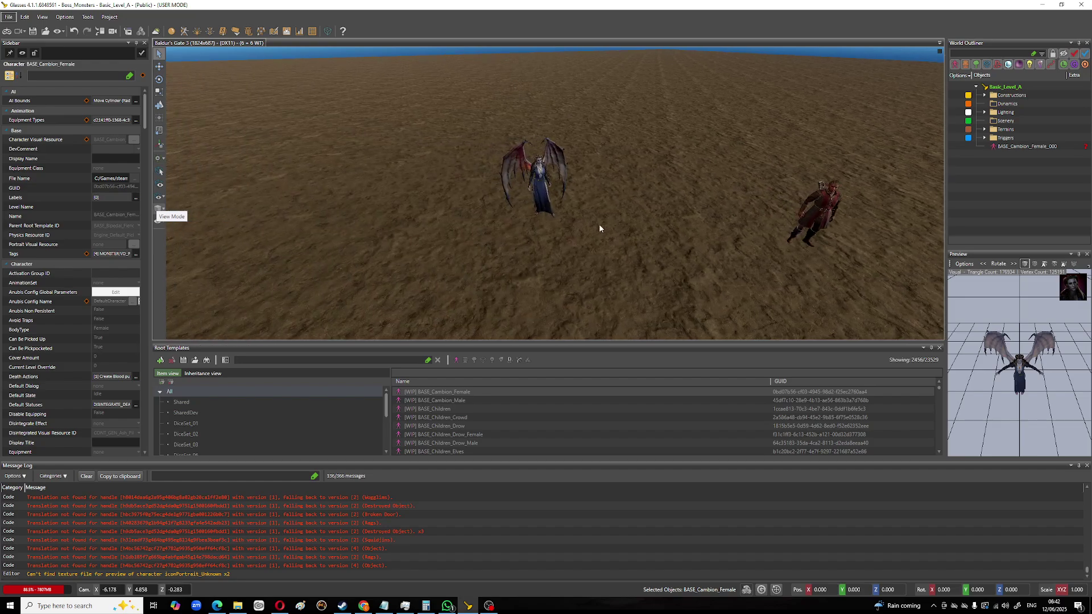
{"action": "scroll", "coordinate": [599, 228], "scroll_direction": "up", "scroll_amount": 3}
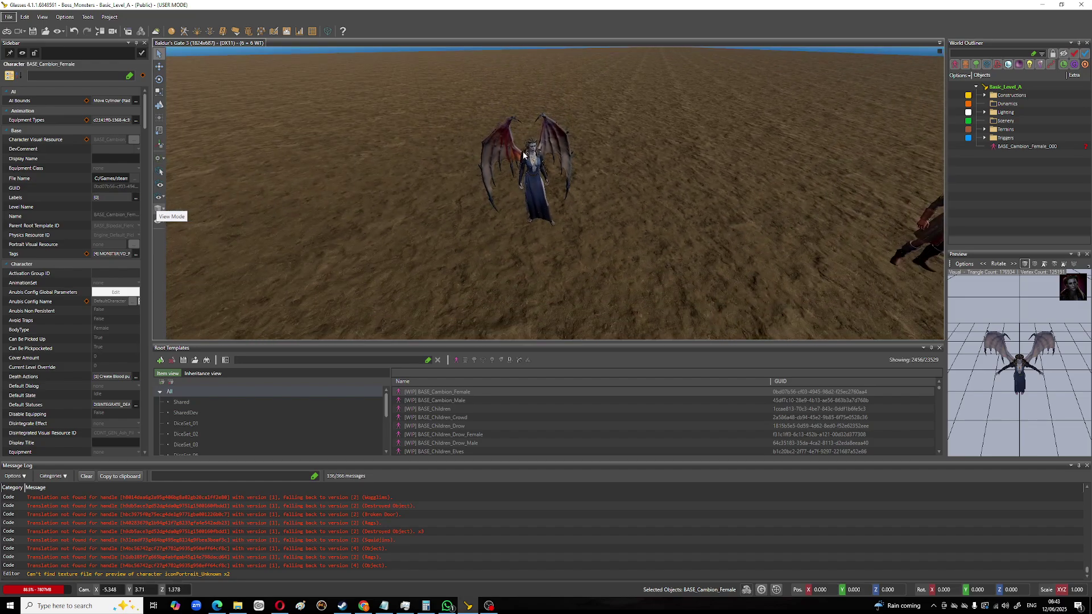
{"action": "left_click", "coordinate": [528, 162]}
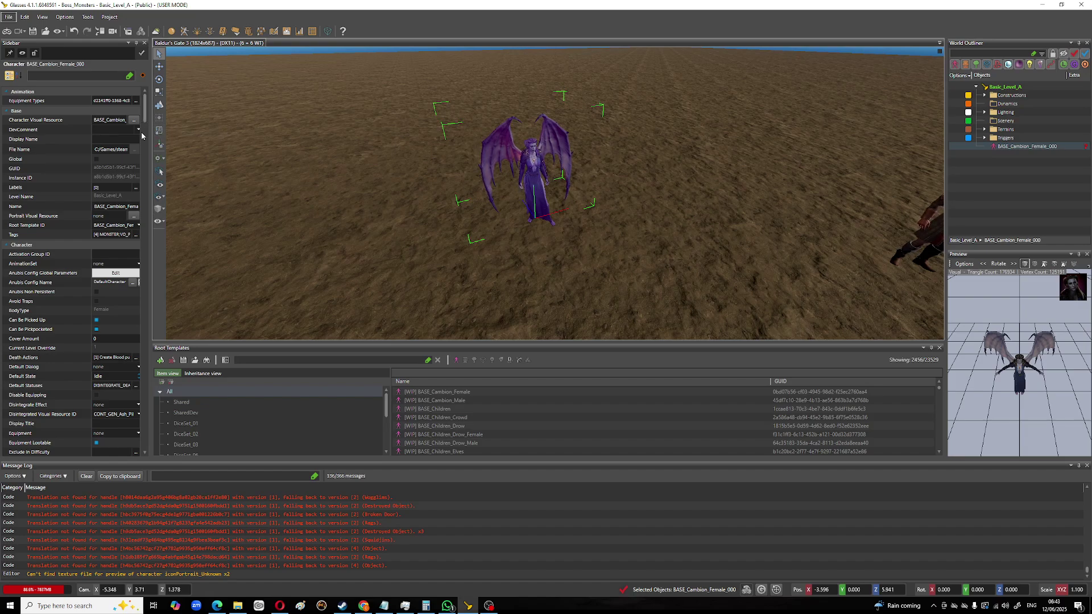
{"action": "left_click_drag", "start_coordinate": [150, 142], "coordinate": [202, 145]}
{"action": "left_click", "coordinate": [638, 258]}
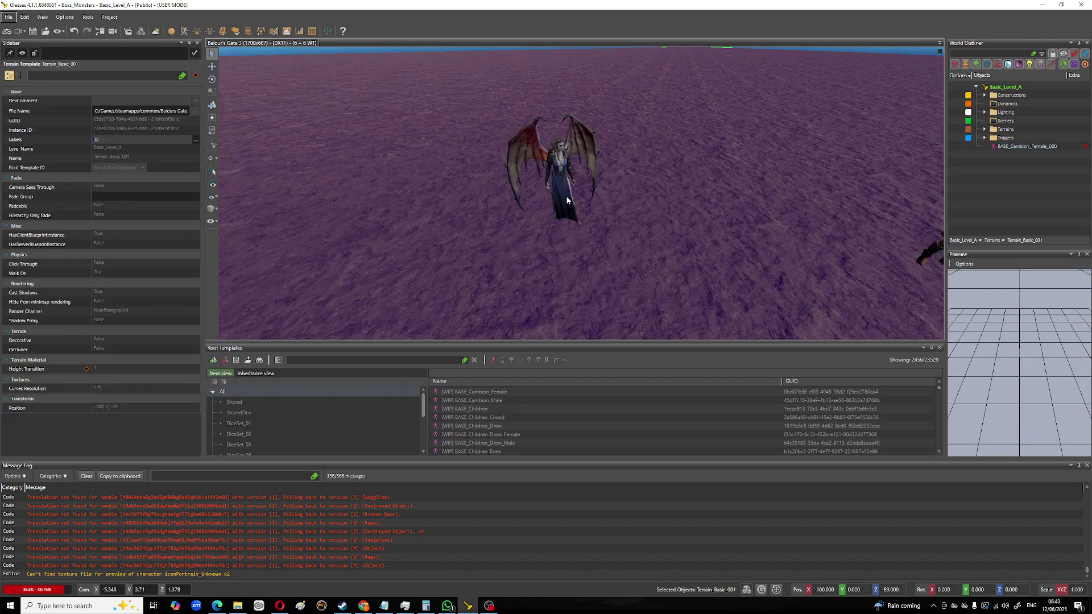
{"action": "left_click", "coordinate": [565, 169]}
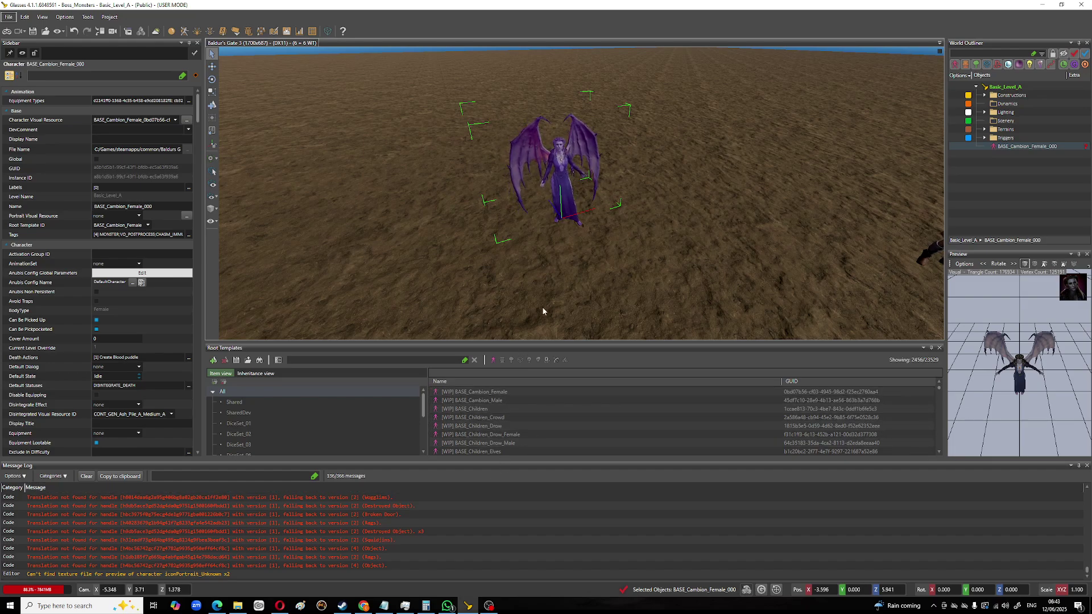
{"action": "left_click", "coordinate": [478, 392]}
{"action": "right_click", "coordinate": [479, 403]}
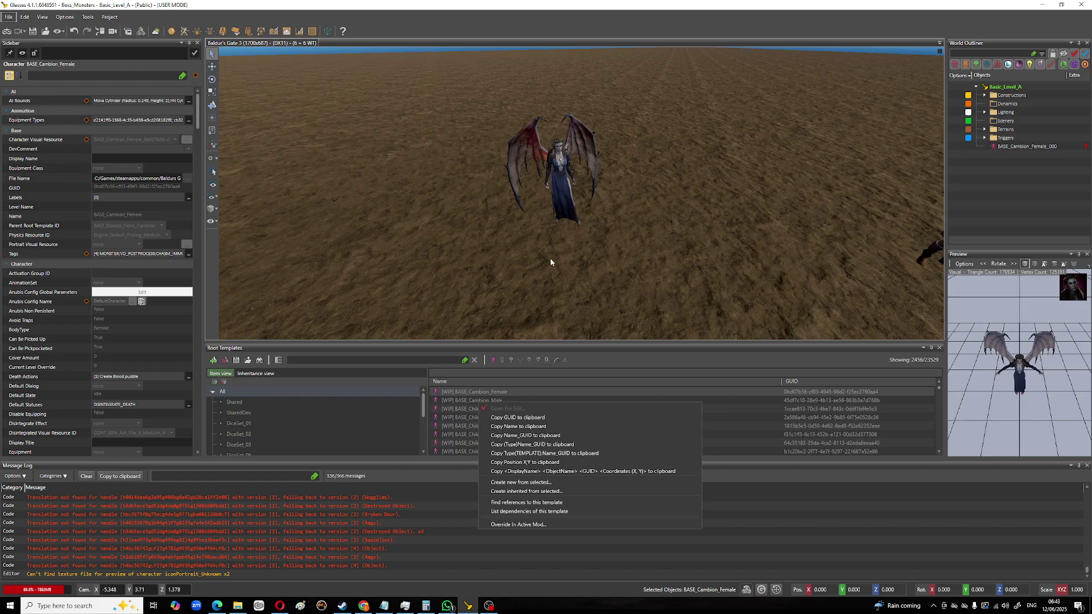
{"action": "left_click", "coordinate": [528, 373]}
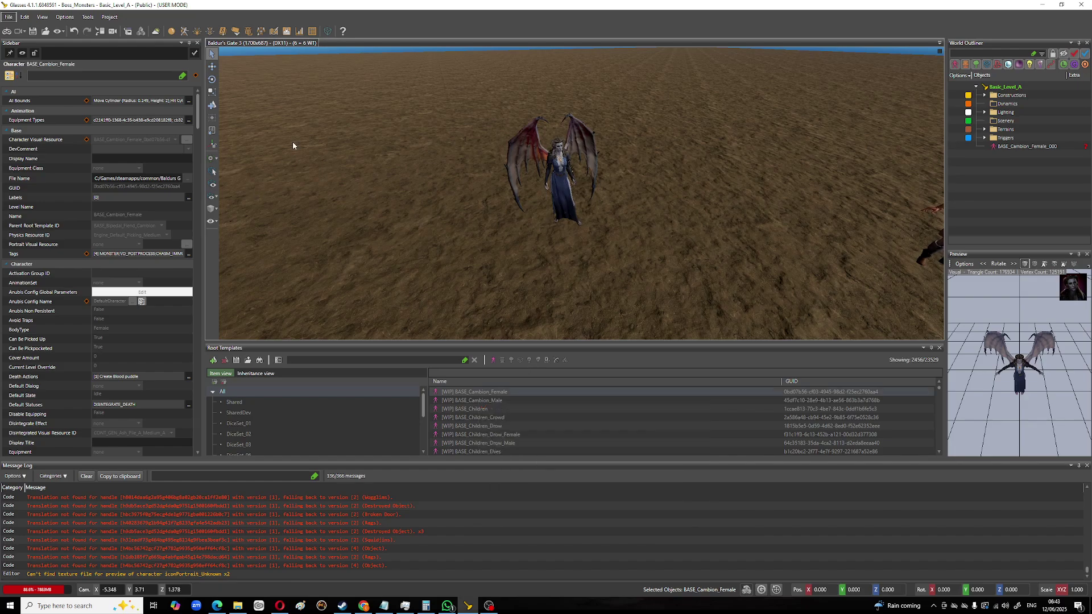
{"action": "left_click", "coordinate": [566, 169]}
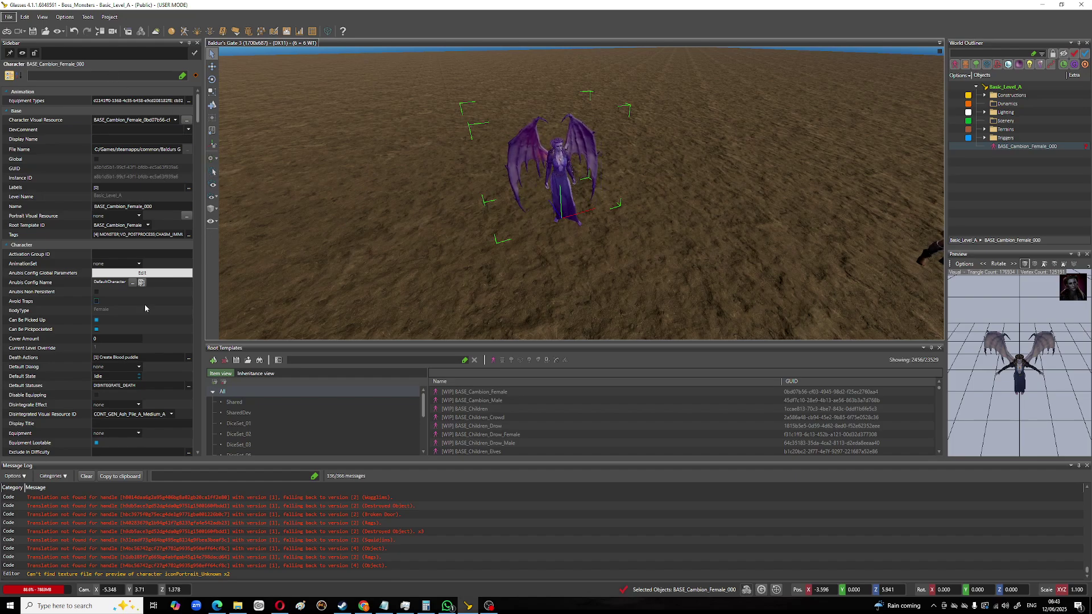
Step: Widen the sidebar further and set the placed cambion's combat Faction to Evil NPC
{"action": "left_click_drag", "start_coordinate": [202, 146], "coordinate": [248, 150]}
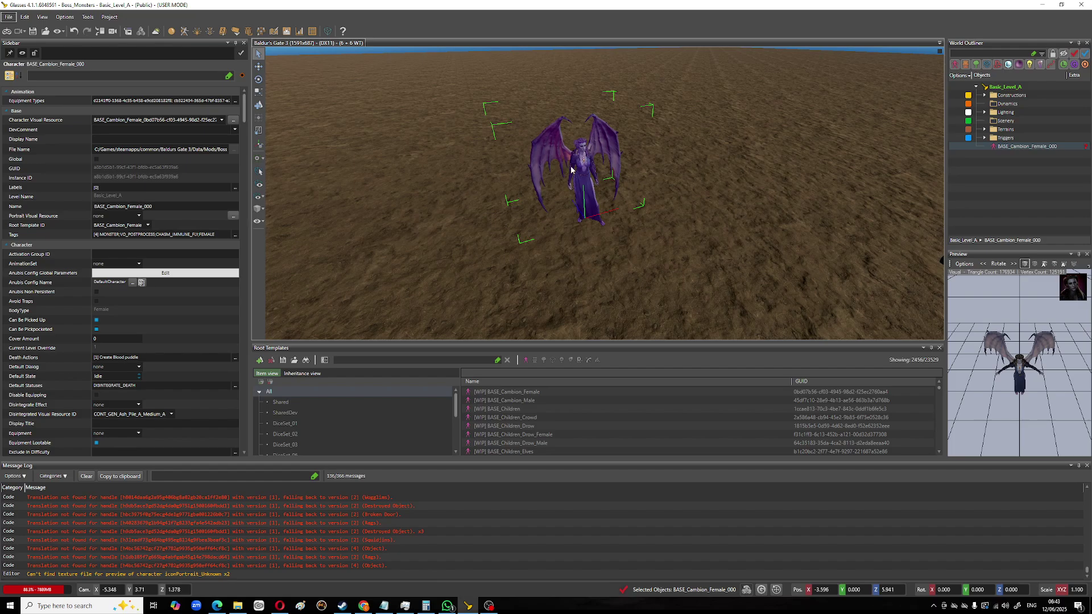
{"action": "scroll", "coordinate": [208, 278], "scroll_direction": "down", "scroll_amount": 4}
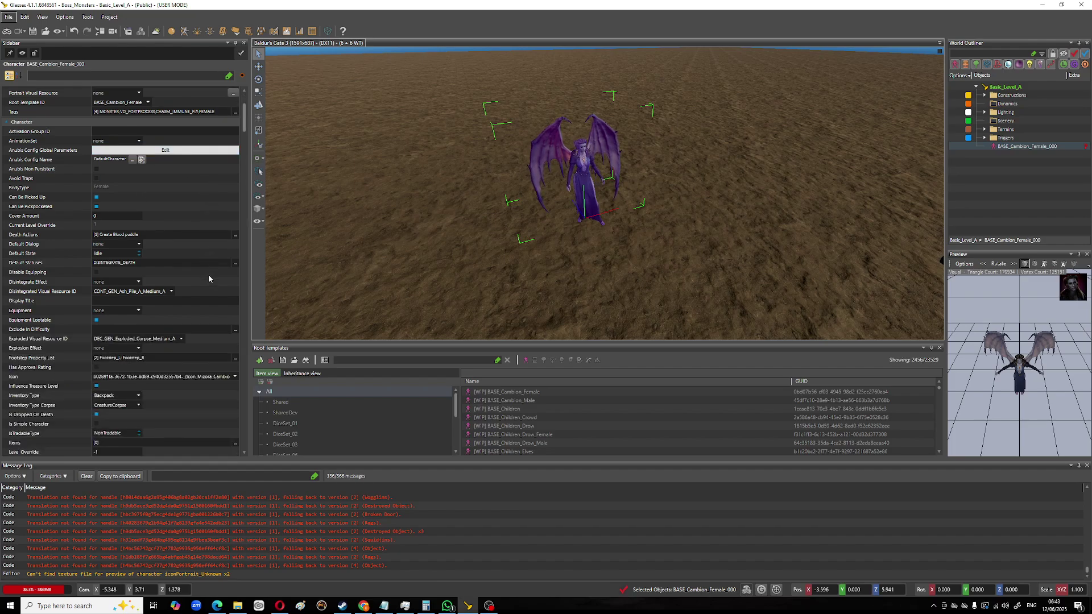
{"action": "scroll", "coordinate": [208, 278], "scroll_direction": "down", "scroll_amount": 4}
{"action": "scroll", "coordinate": [209, 278], "scroll_direction": "down", "scroll_amount": 2}
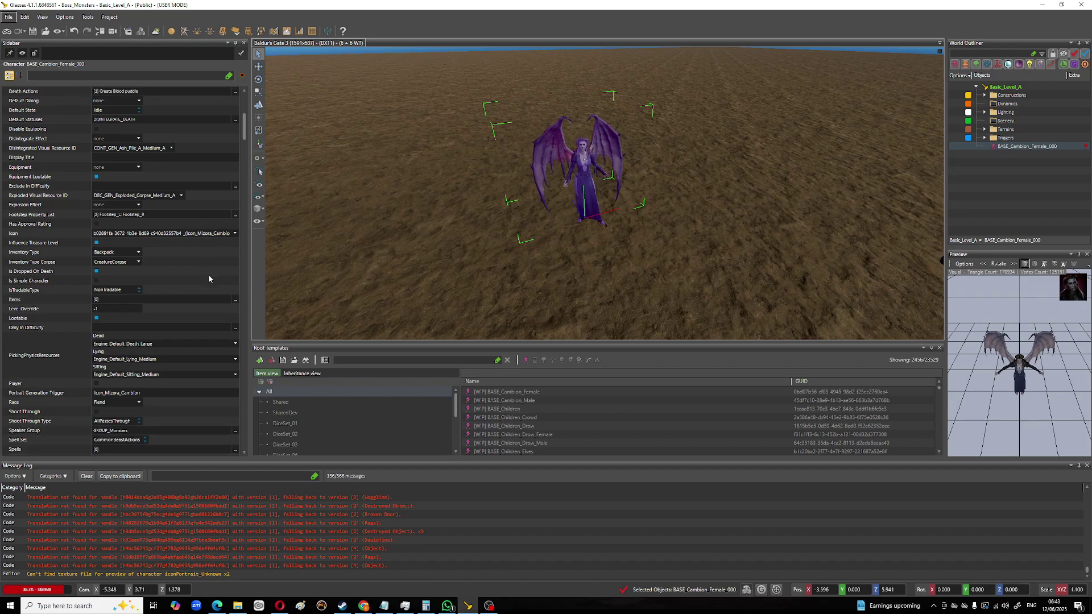
{"action": "scroll", "coordinate": [209, 278], "scroll_direction": "down", "scroll_amount": 5}
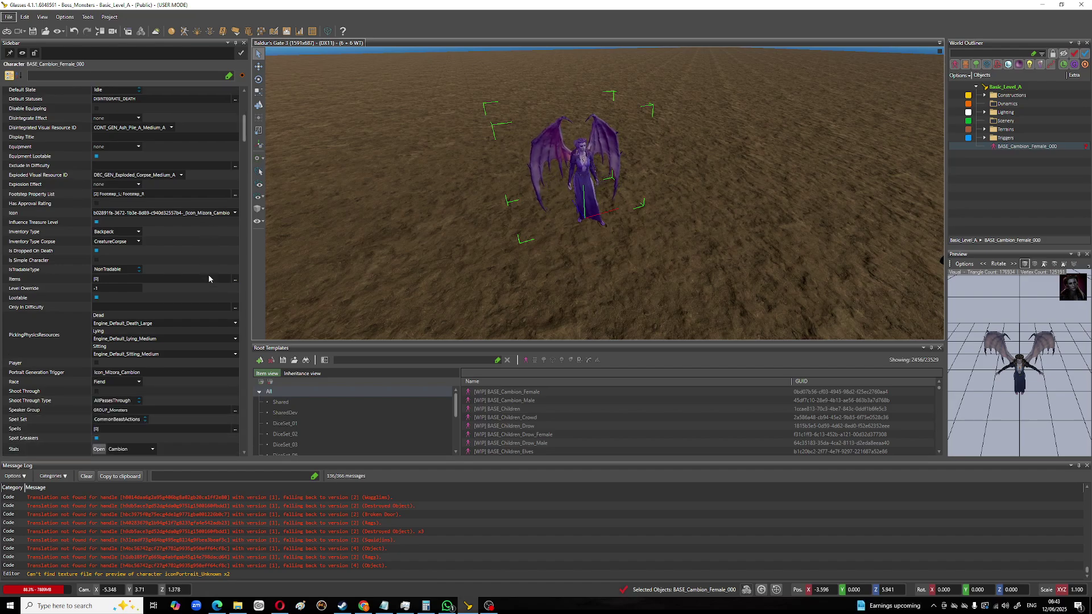
{"action": "scroll", "coordinate": [209, 278], "scroll_direction": "down", "scroll_amount": 2}
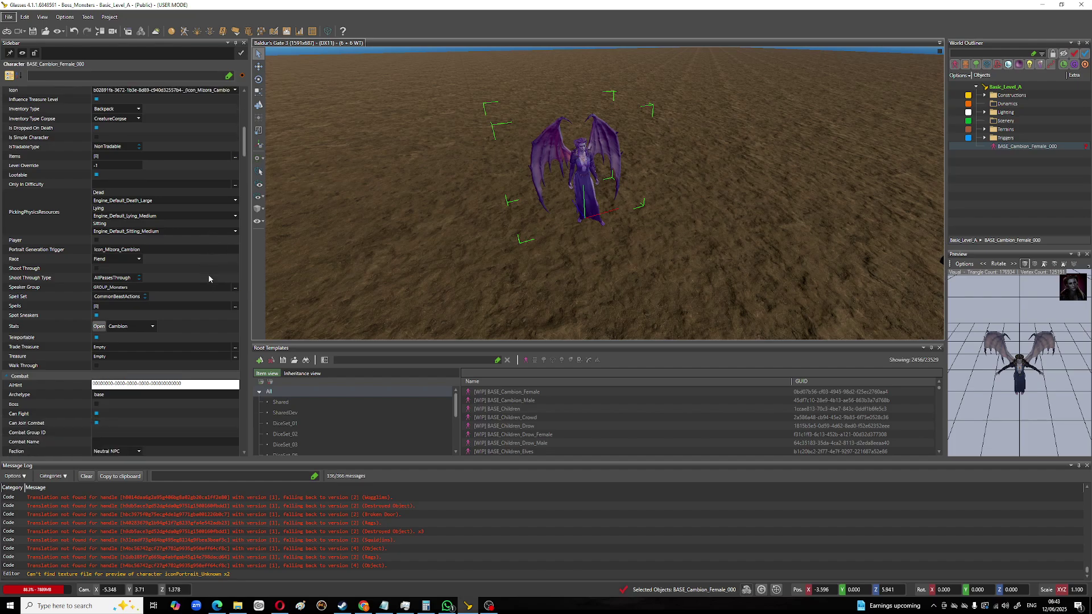
{"action": "scroll", "coordinate": [209, 279], "scroll_direction": "down", "scroll_amount": 6}
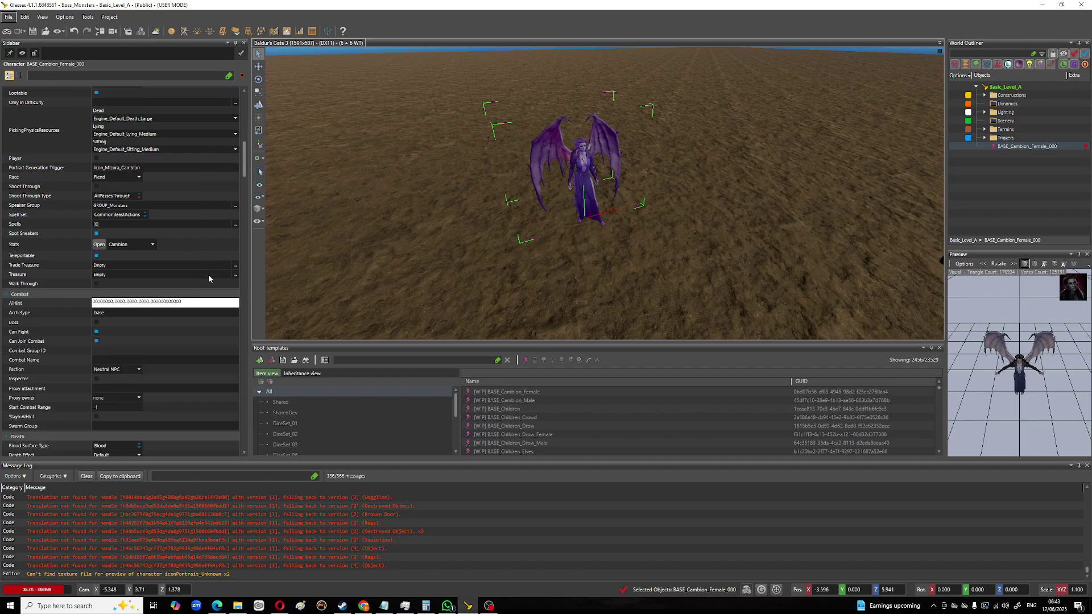
{"action": "scroll", "coordinate": [208, 274], "scroll_direction": "down", "scroll_amount": 3}
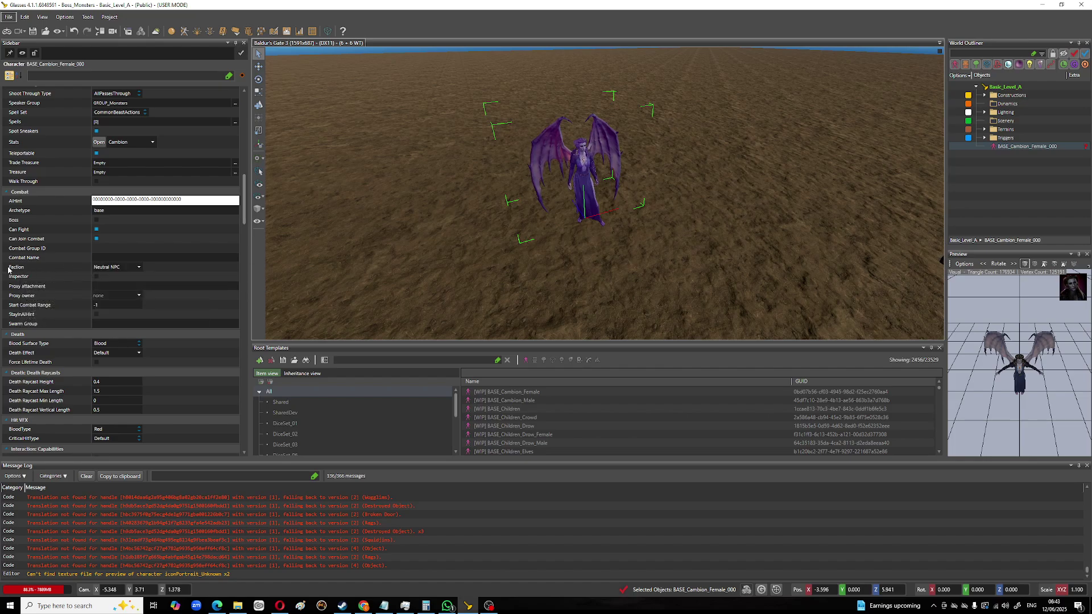
{"action": "left_click", "coordinate": [138, 268]}
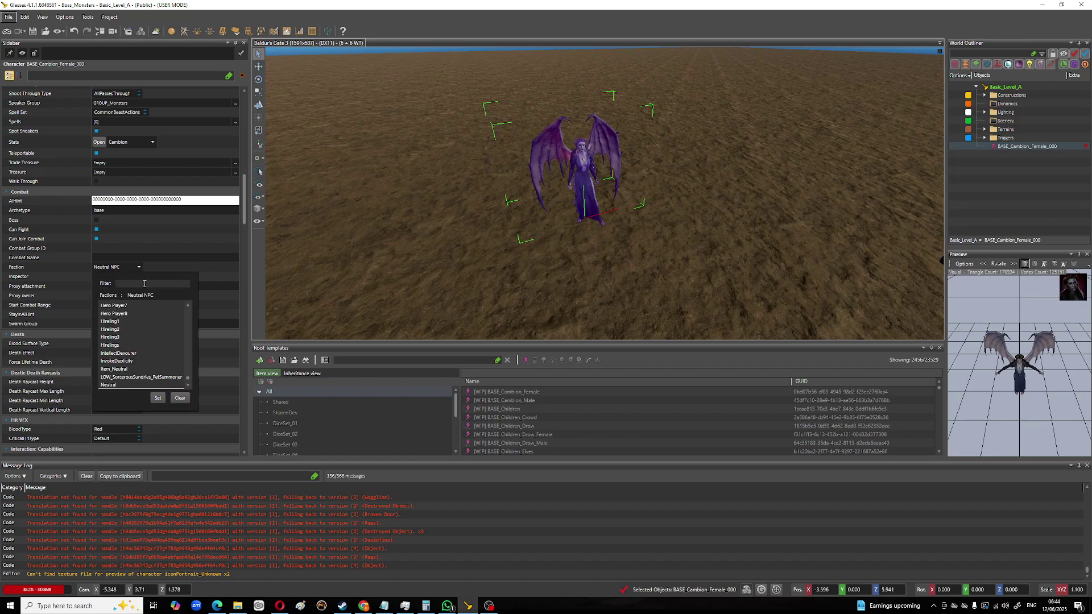
{"action": "type", "text": "ev"}
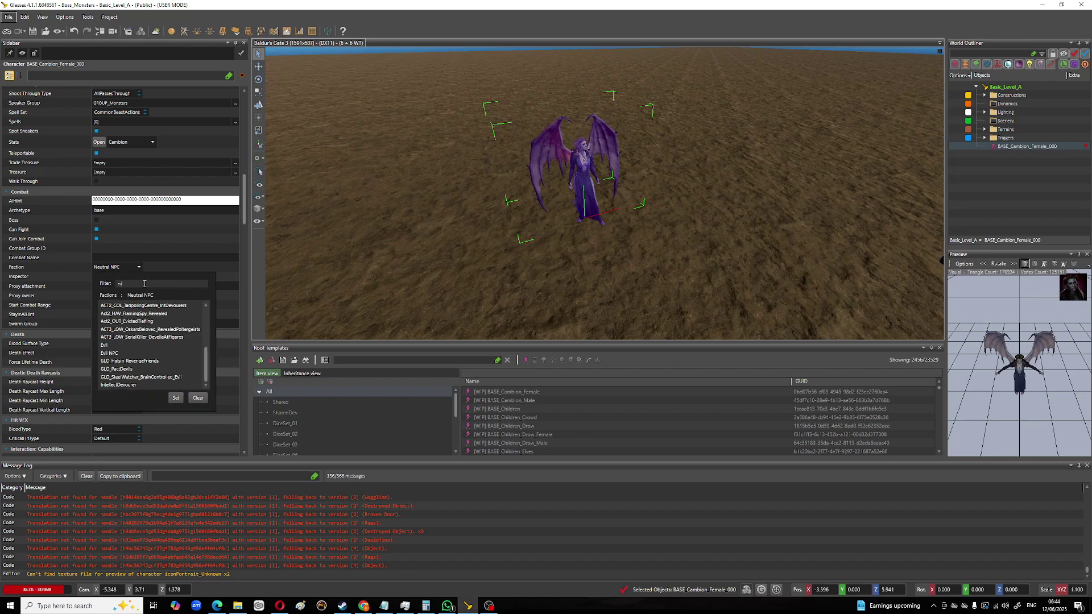
{"action": "left_click", "coordinate": [126, 353]}
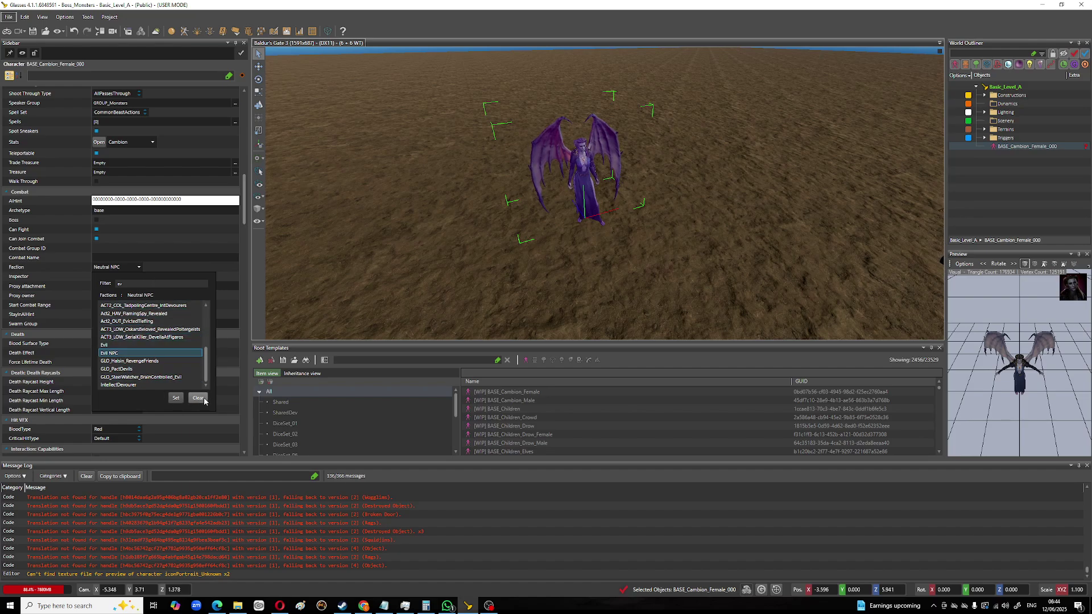
{"action": "double_click", "coordinate": [112, 352]}
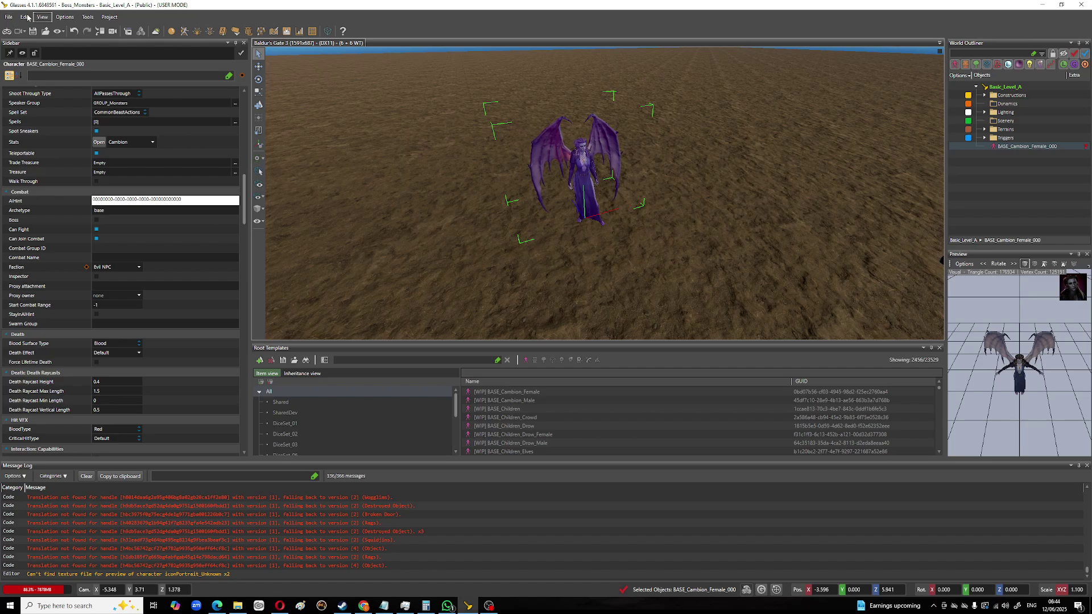
Step: Save the level and enter game mode to test combat with the placed cambion
{"action": "left_click", "coordinate": [32, 32]}
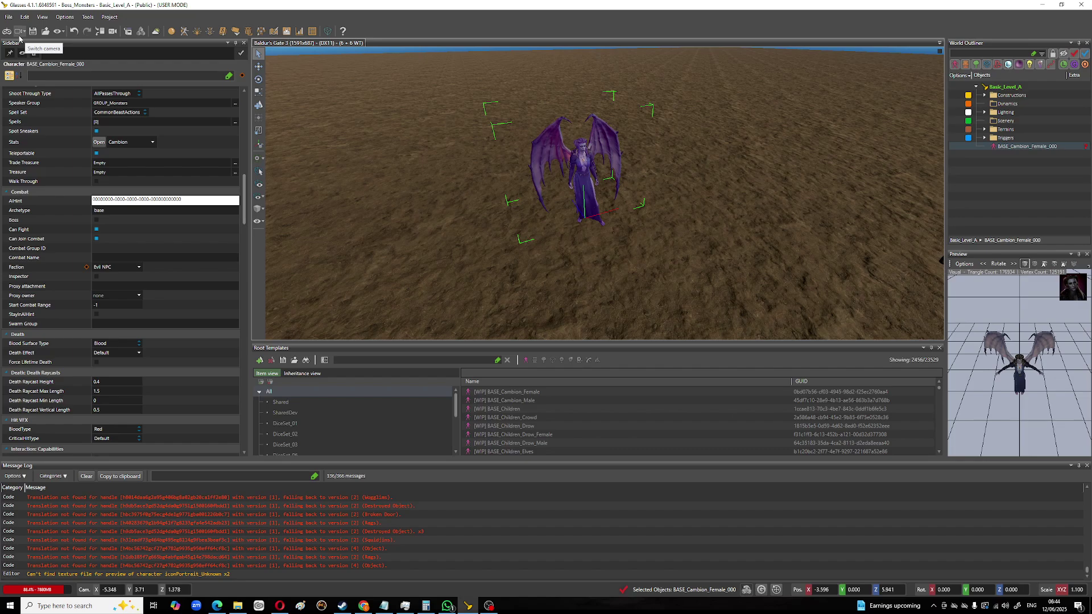
{"action": "left_click", "coordinate": [7, 32]}
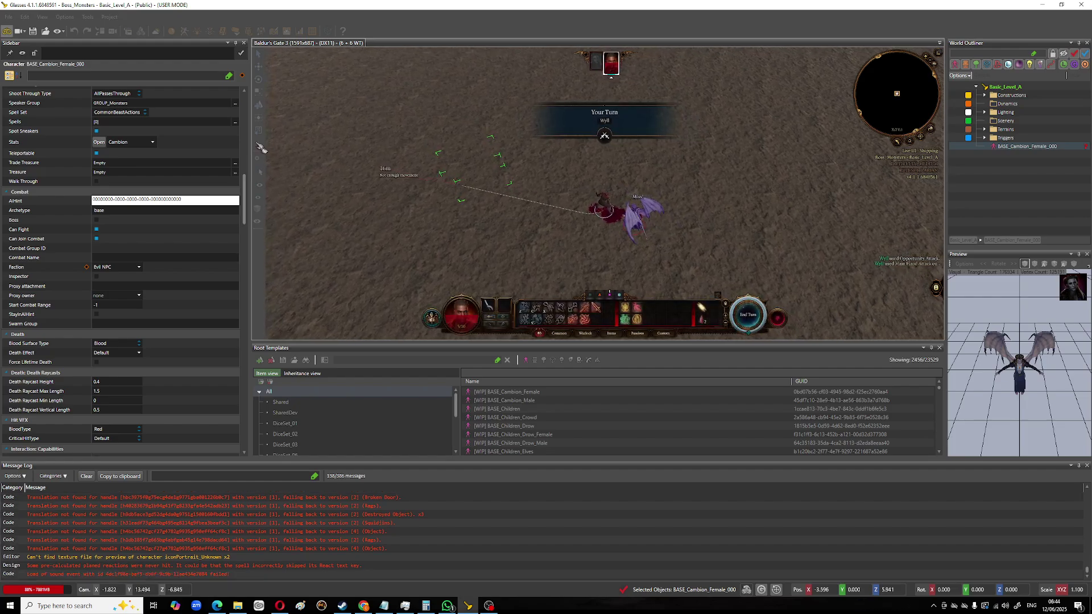
Step: Leave game mode and assign the GRN_Bomb_A smokepowder bomb to the cambion's Items
{"action": "left_click", "coordinate": [7, 31]}
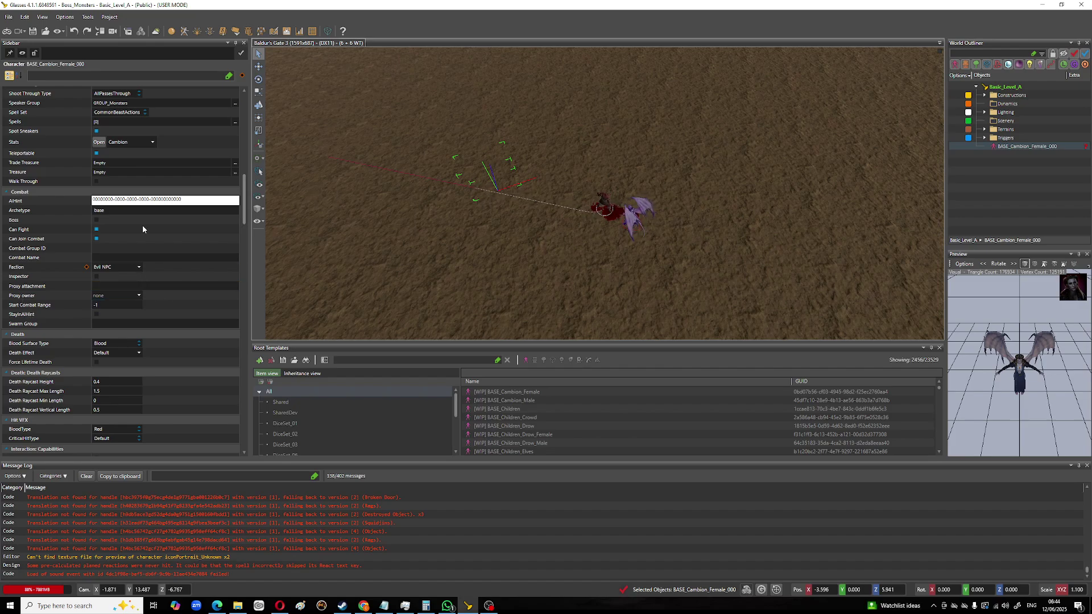
{"action": "scroll", "coordinate": [142, 229], "scroll_direction": "up", "scroll_amount": 6}
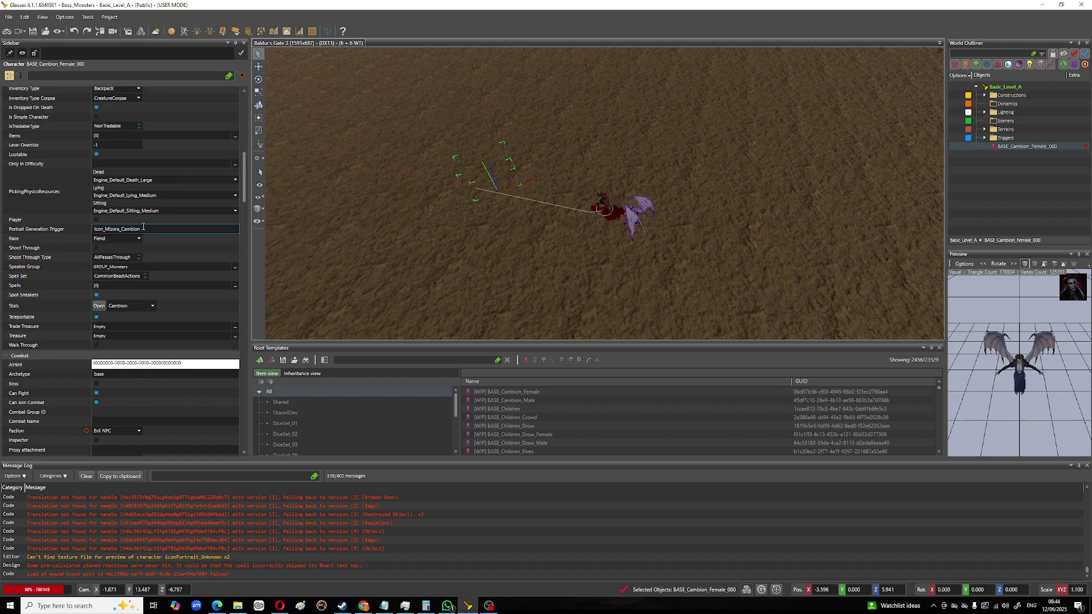
{"action": "scroll", "coordinate": [142, 229], "scroll_direction": "up", "scroll_amount": 2}
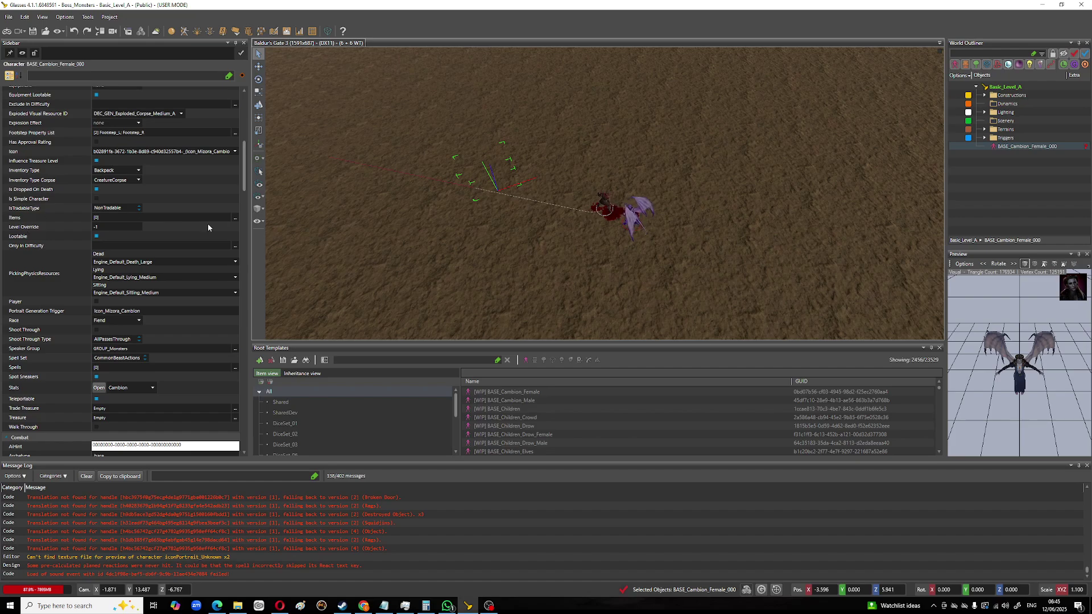
{"action": "left_click", "coordinate": [235, 219]}
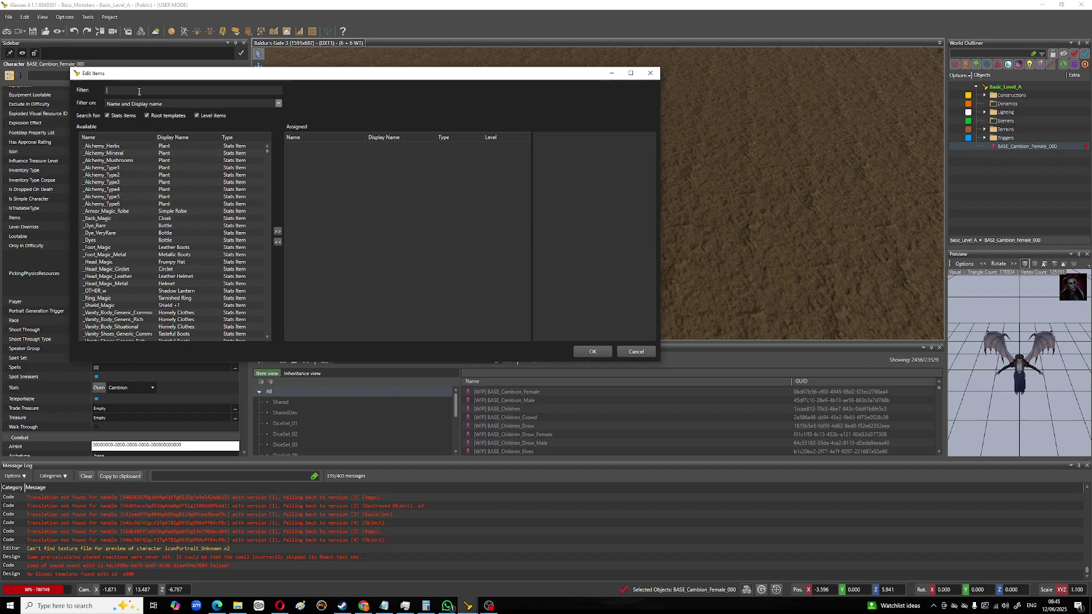
{"action": "type", "text": "sm"}
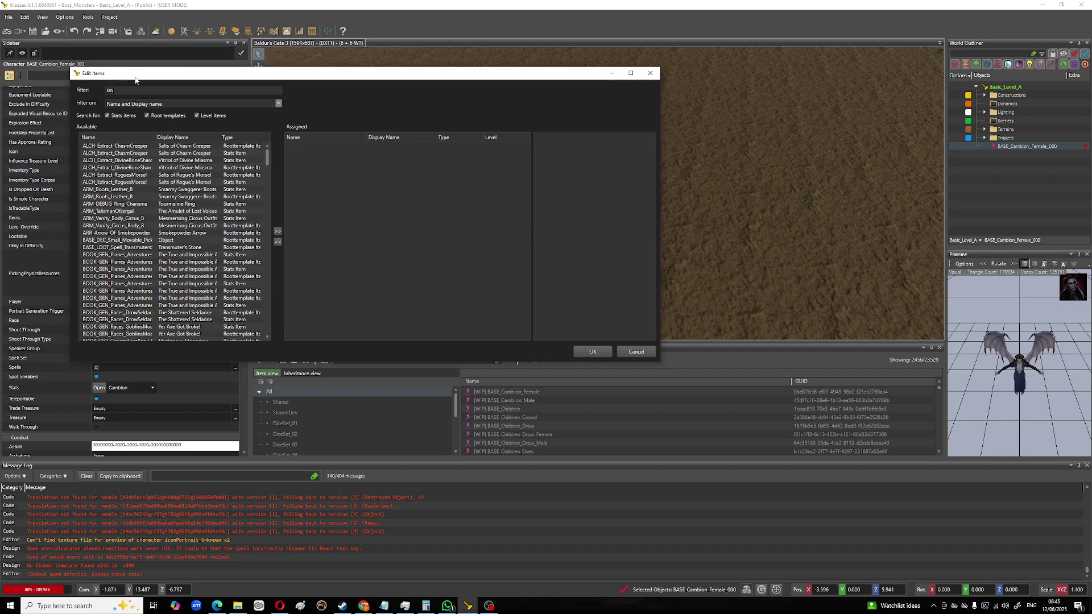
{"action": "type", "text": "oke"}
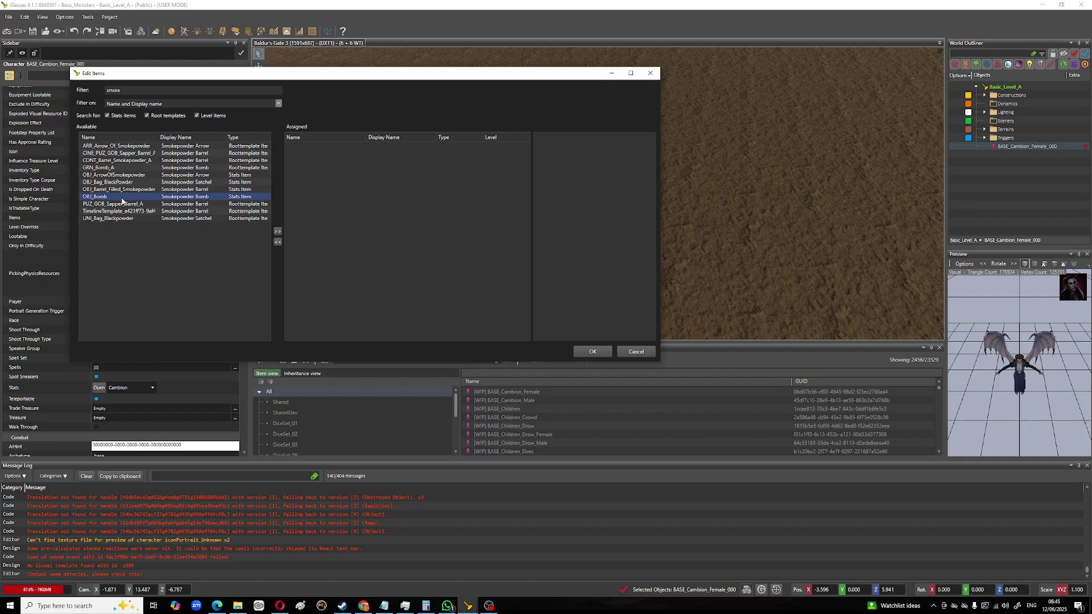
{"action": "double_click", "coordinate": [106, 169]}
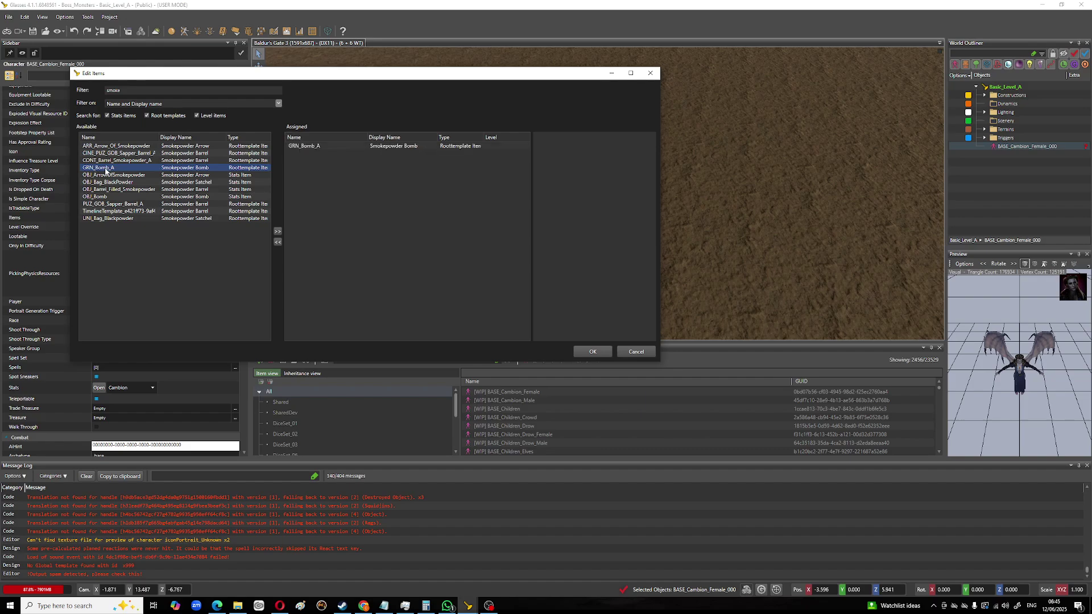
{"action": "left_click", "coordinate": [593, 351]}
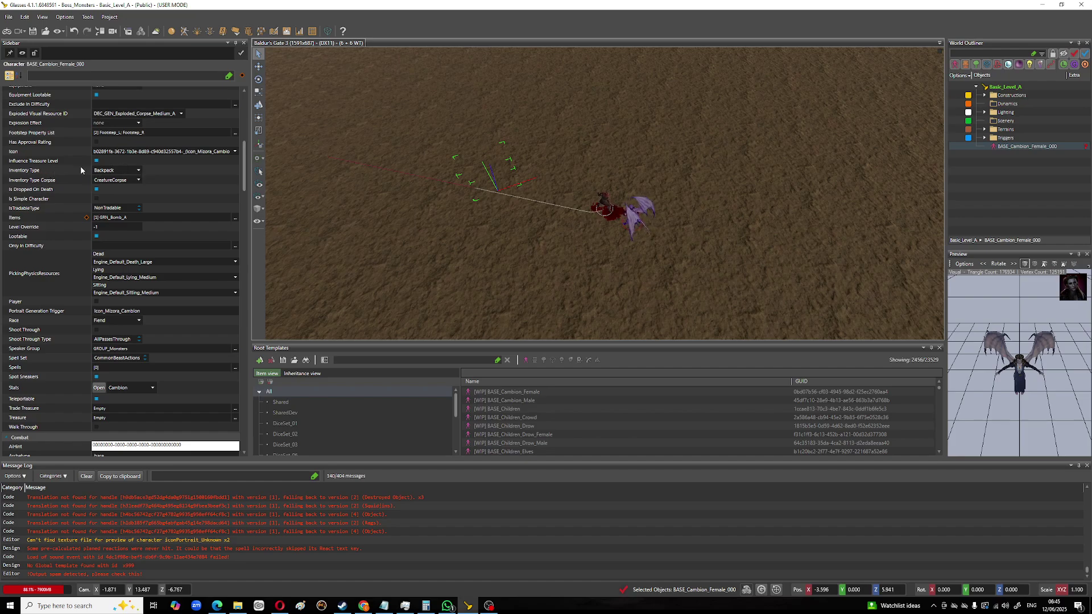
Step: Set the cambion's Equipment to EQP_Warhammer, filtering the equipment sets by "war"
{"action": "left_click", "coordinate": [138, 173]}
{"action": "left_click", "coordinate": [137, 172]}
{"action": "scroll", "coordinate": [136, 187], "scroll_direction": "up", "scroll_amount": 1}
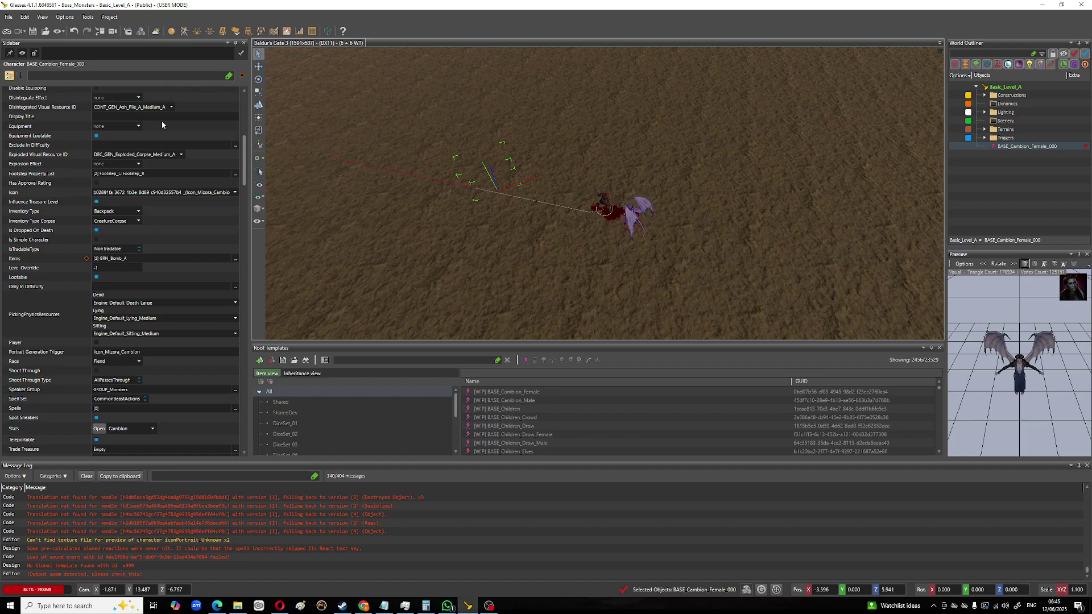
{"action": "left_click", "coordinate": [138, 125]}
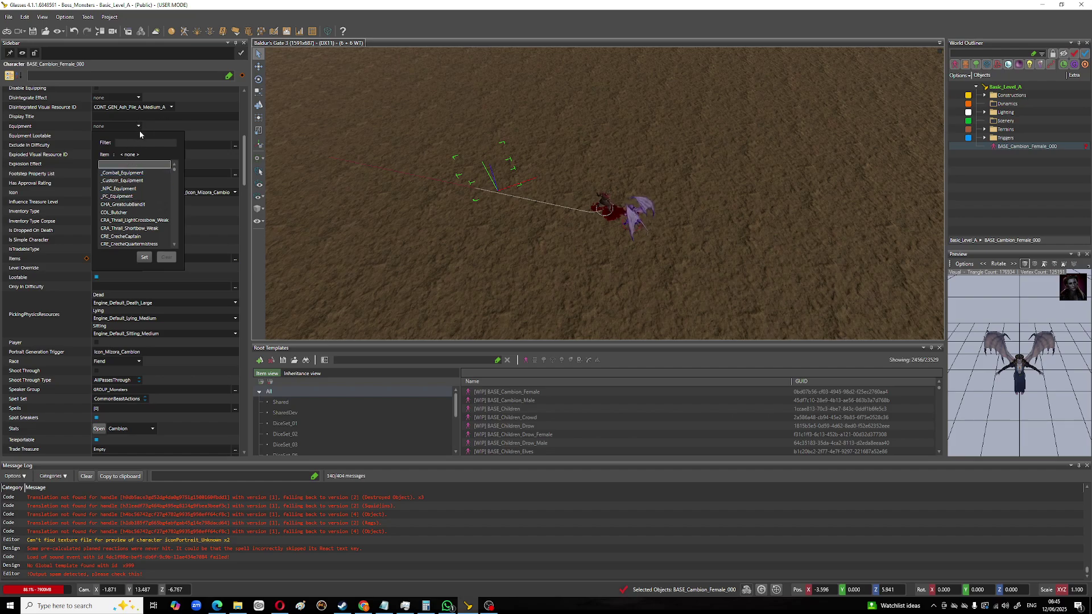
{"action": "left_click", "coordinate": [130, 143]}
{"action": "type", "text": "war"}
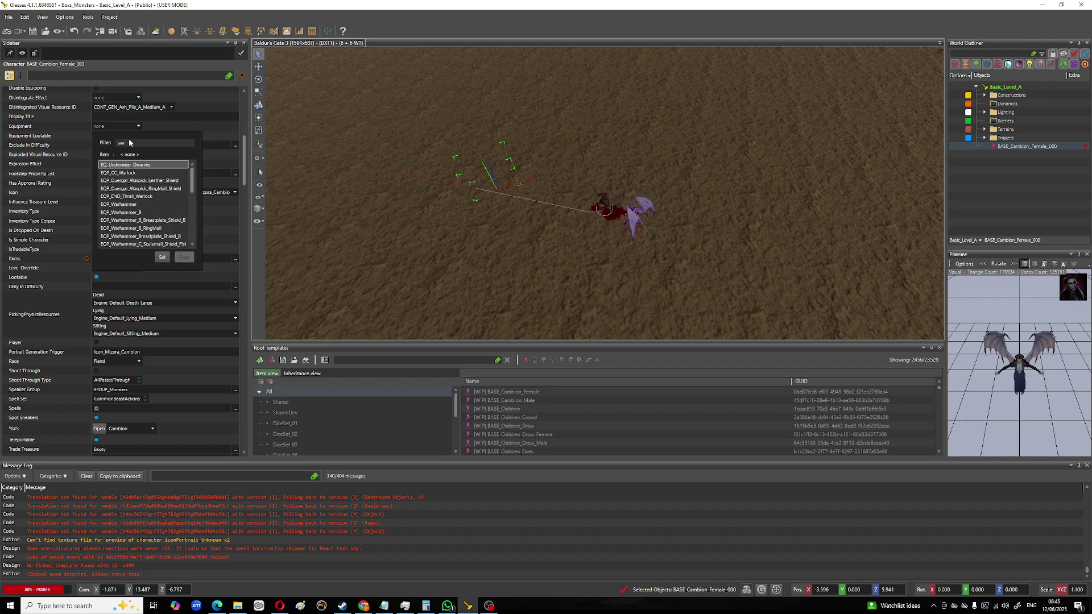
{"action": "left_click", "coordinate": [134, 205]}
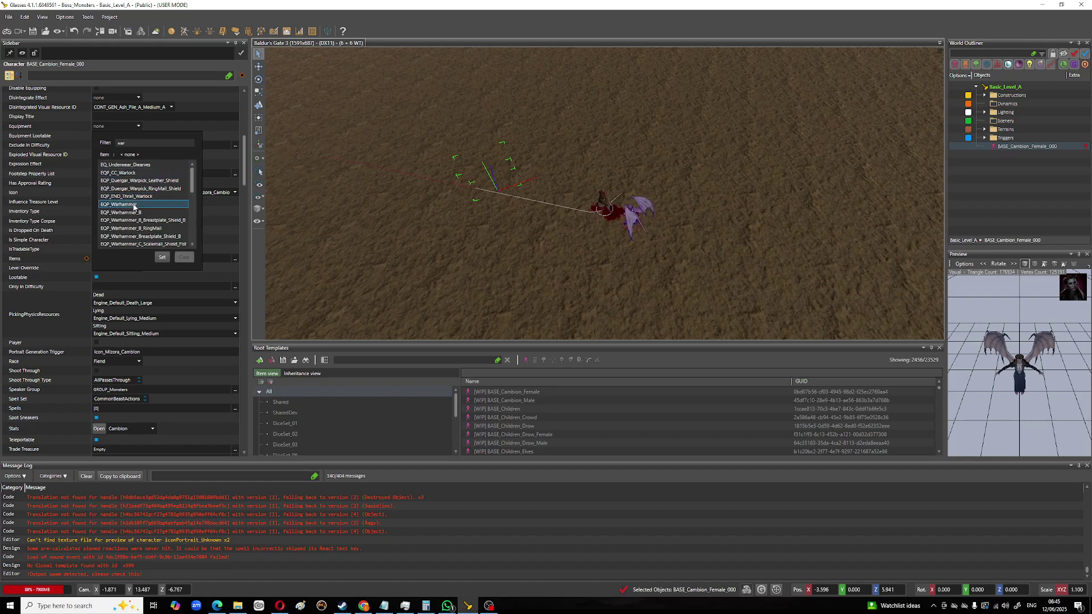
{"action": "left_click", "coordinate": [162, 257]}
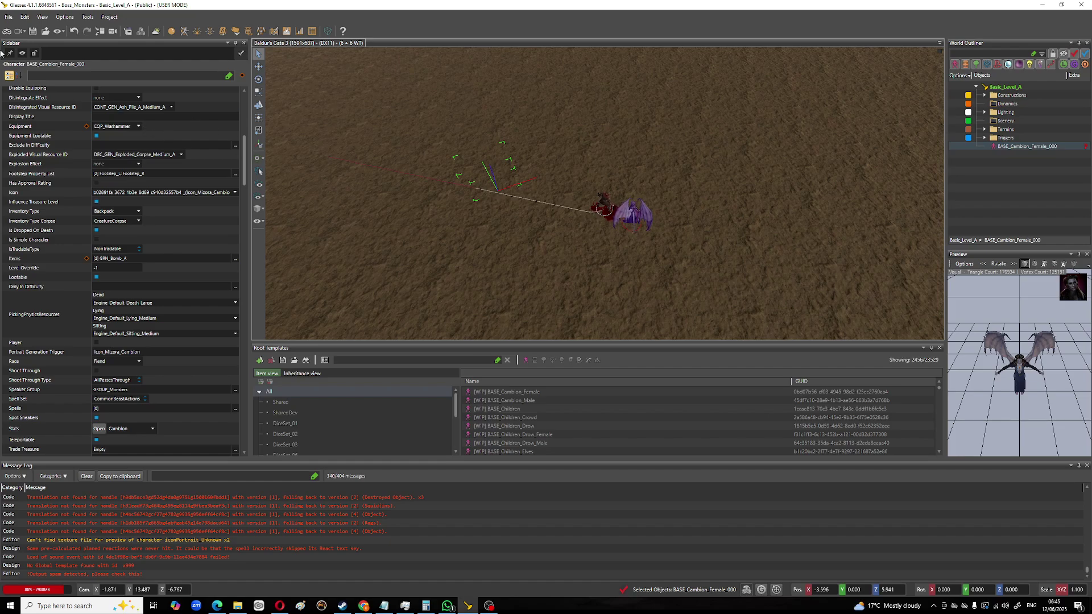
Step: Save the level, test combat against the equipped cambion in game mode, and return to the editor
{"action": "left_click", "coordinate": [33, 31]}
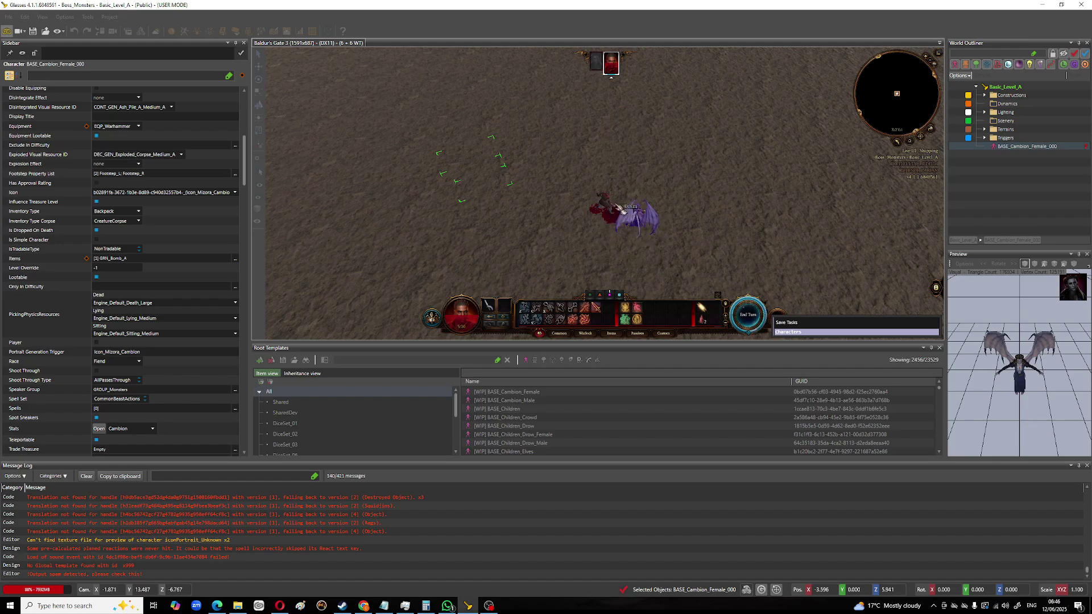
{"action": "left_click", "coordinate": [623, 208]}
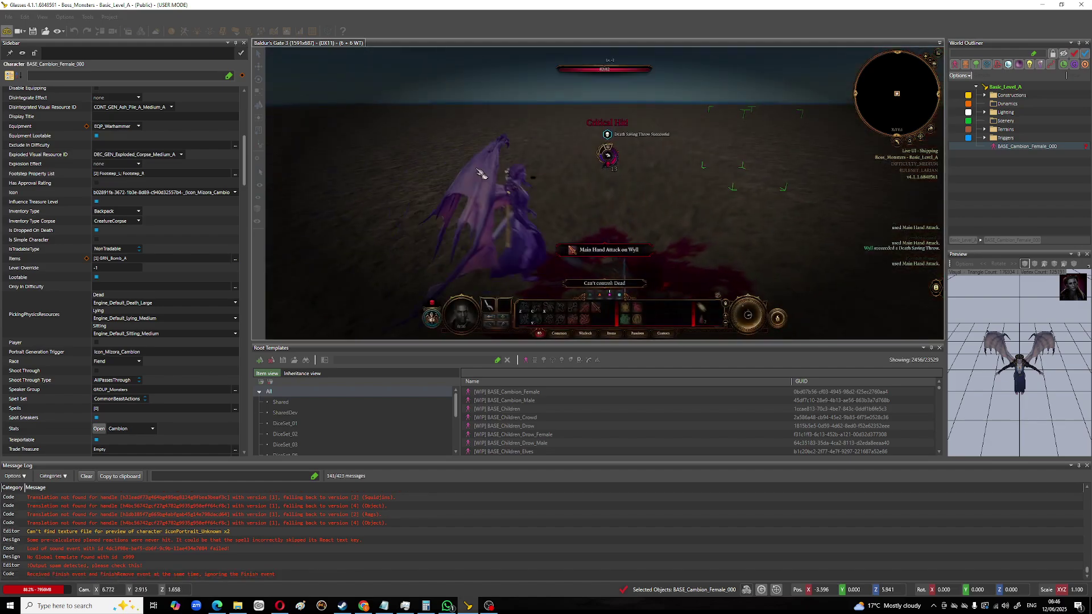
{"action": "left_click", "coordinate": [7, 31]}
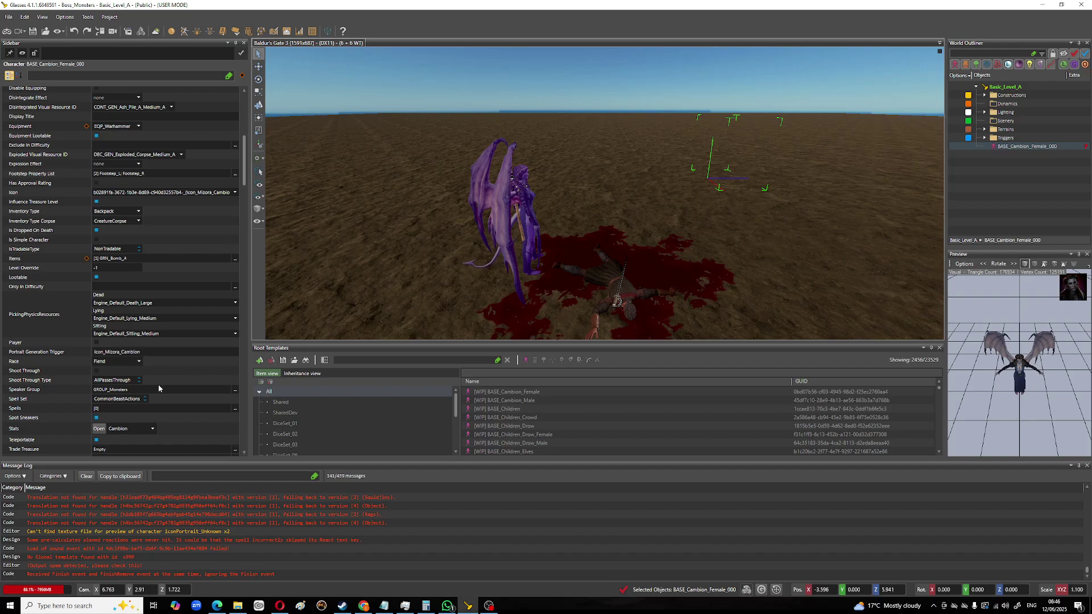
Step: Assign the Projectile_FireBolt spell to the cambion's Spells, leaving its Spell Set as CommonBeastActions
{"action": "scroll", "coordinate": [164, 381], "scroll_direction": "down", "scroll_amount": 2}
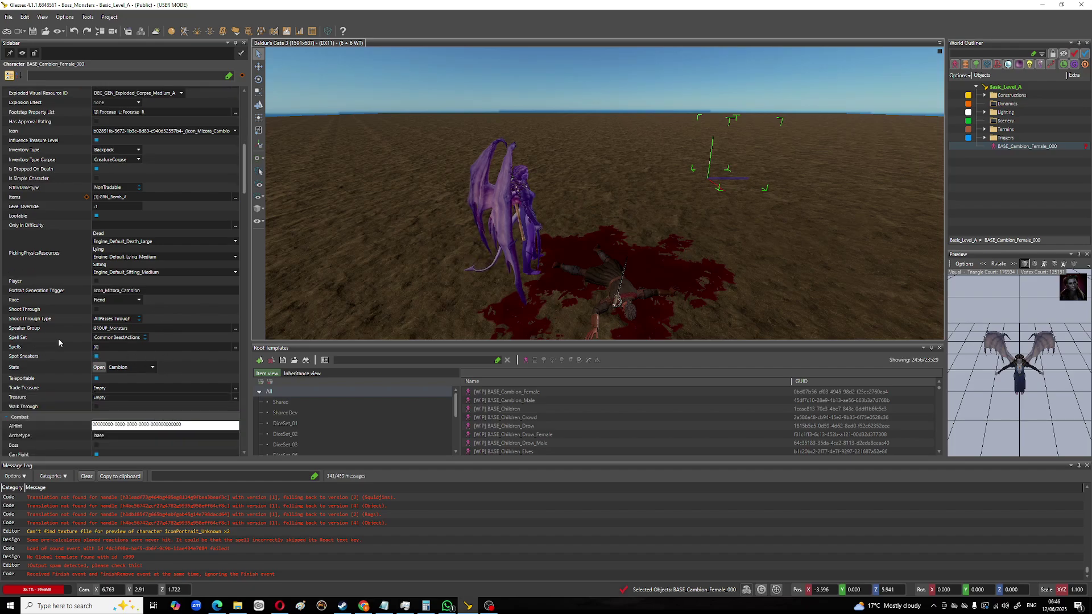
{"action": "left_click", "coordinate": [124, 339]}
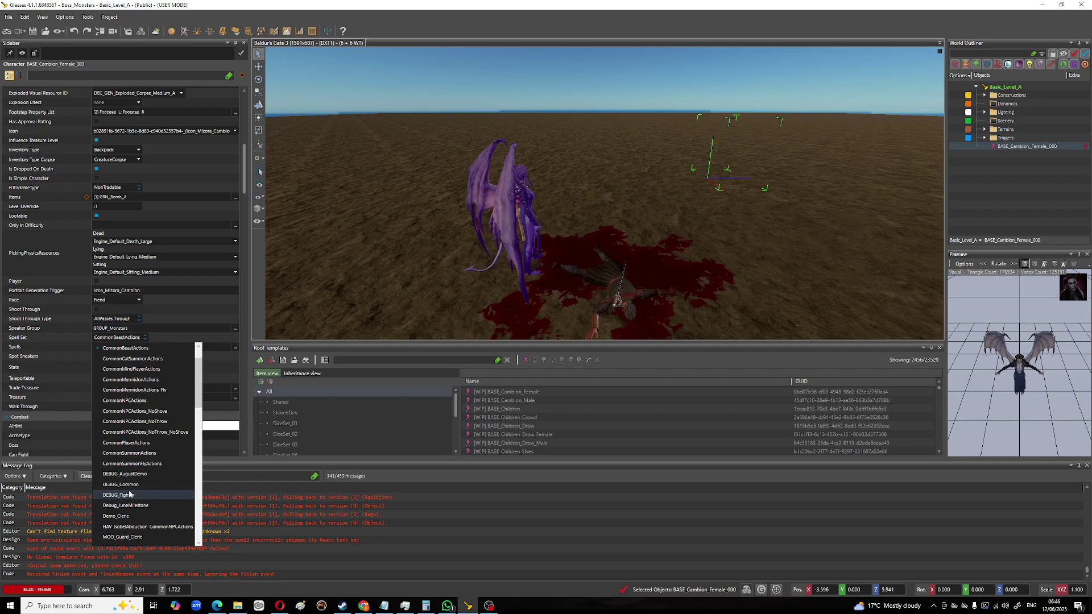
{"action": "left_click", "coordinate": [164, 315]}
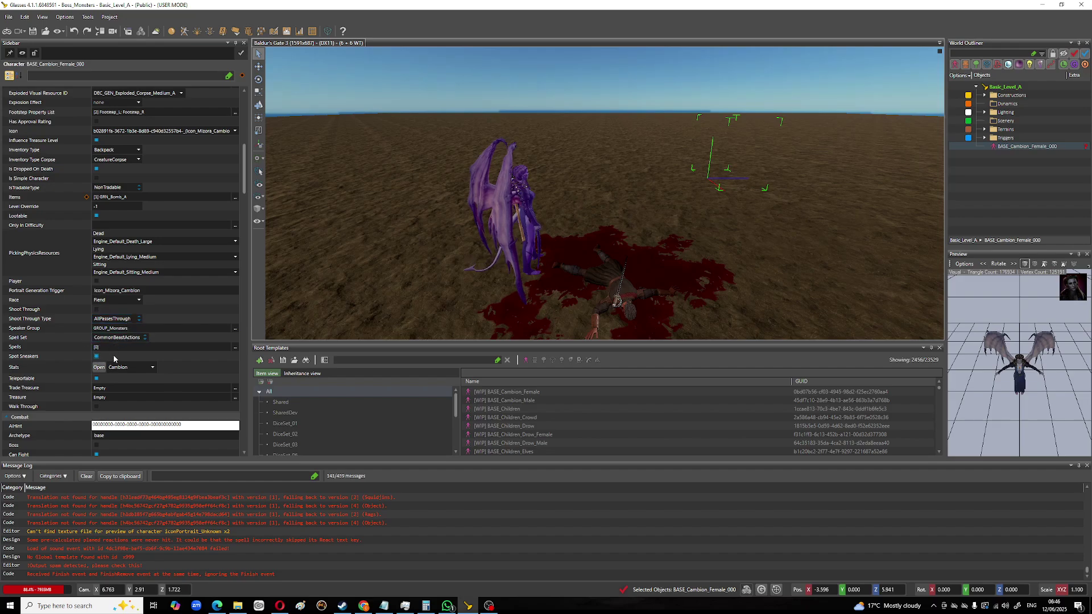
{"action": "left_click", "coordinate": [235, 348]}
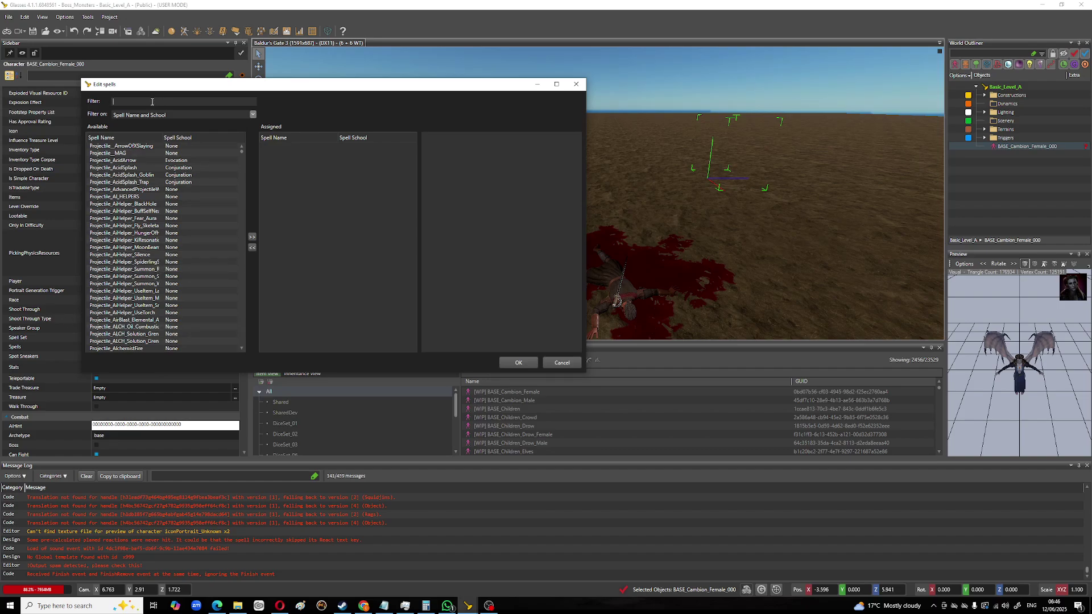
{"action": "scroll", "coordinate": [162, 250], "scroll_direction": "down", "scroll_amount": 10}
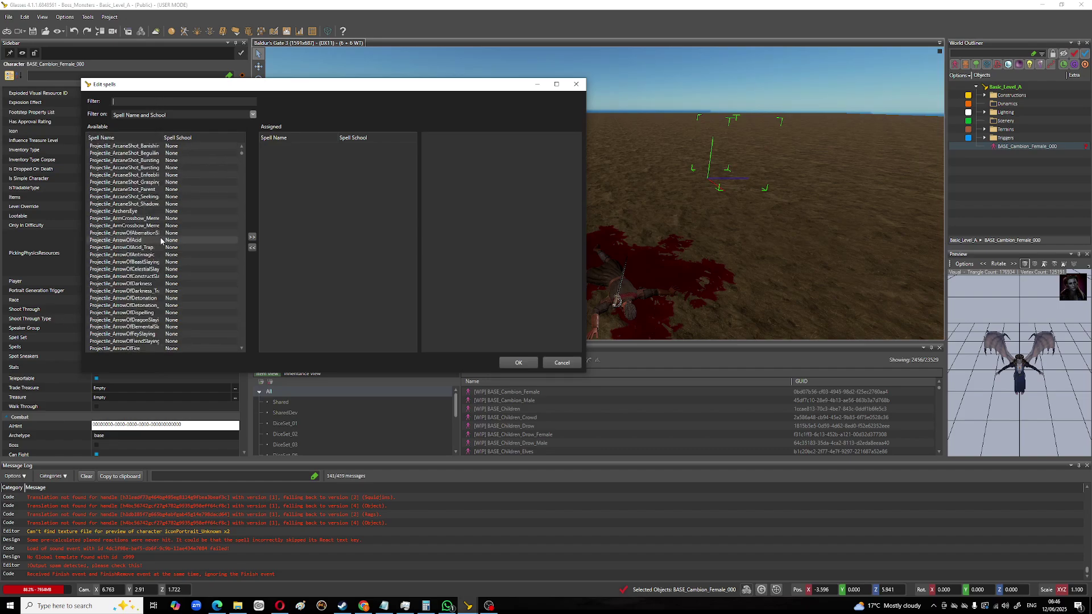
{"action": "left_click", "coordinate": [150, 100]}
{"action": "type", "text": "fir"}
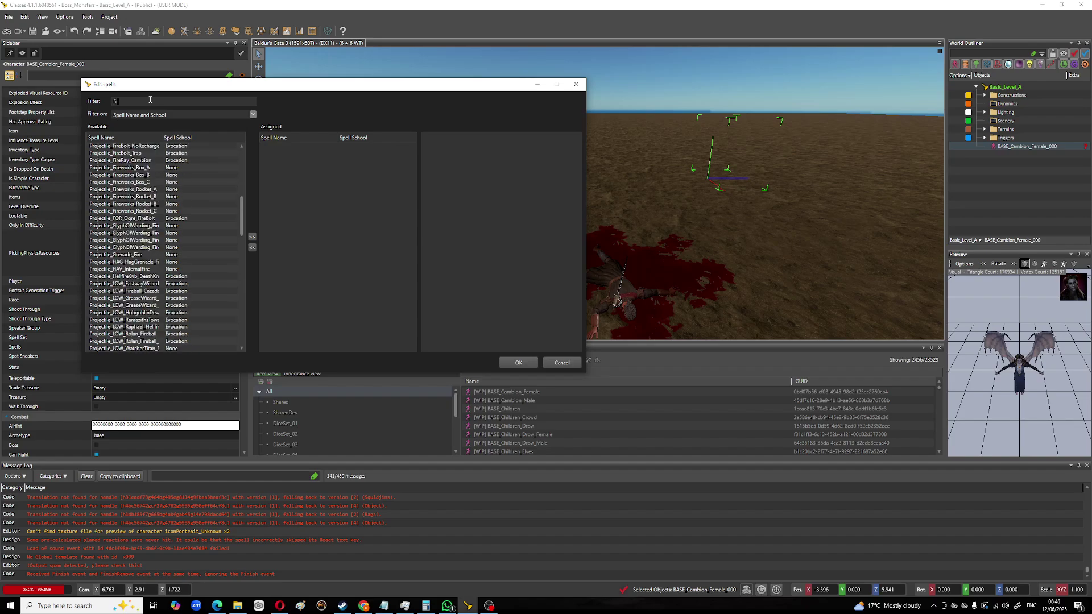
{"action": "type", "text": "eb"}
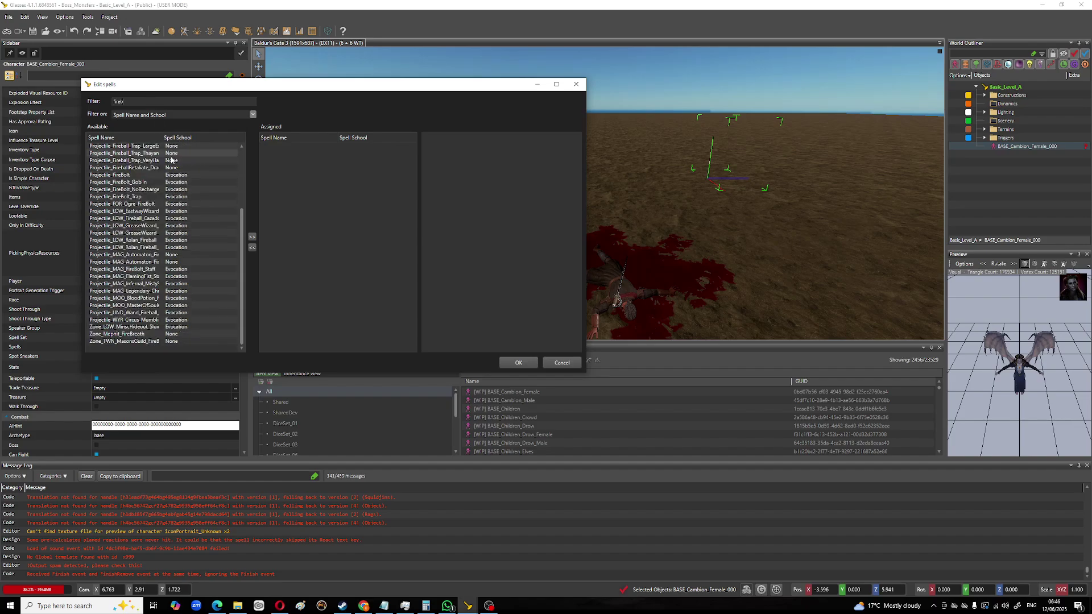
{"action": "double_click", "coordinate": [131, 176]}
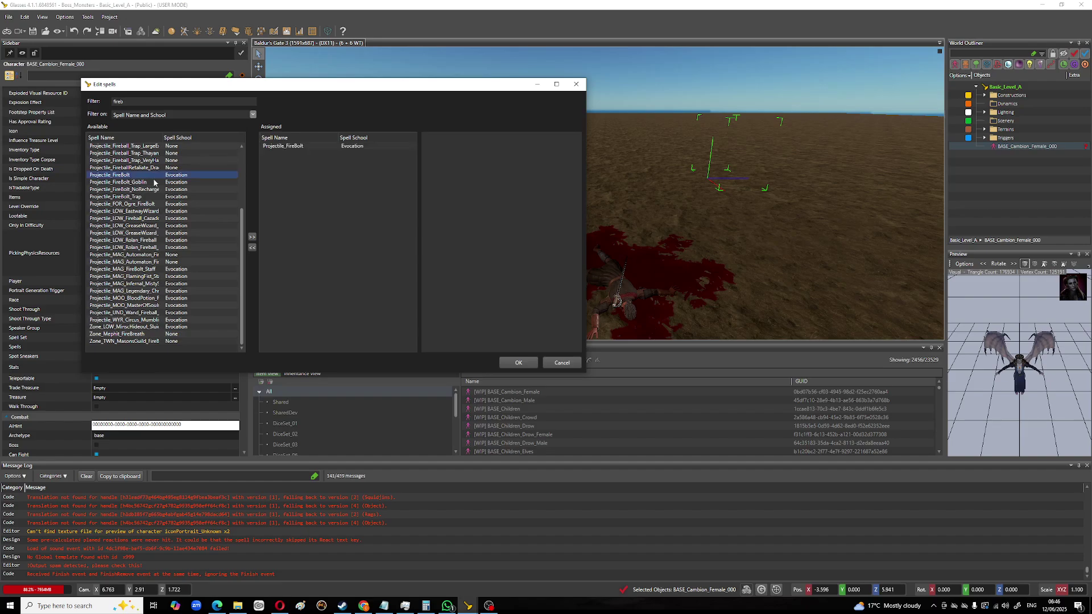
{"action": "left_click", "coordinate": [518, 363]}
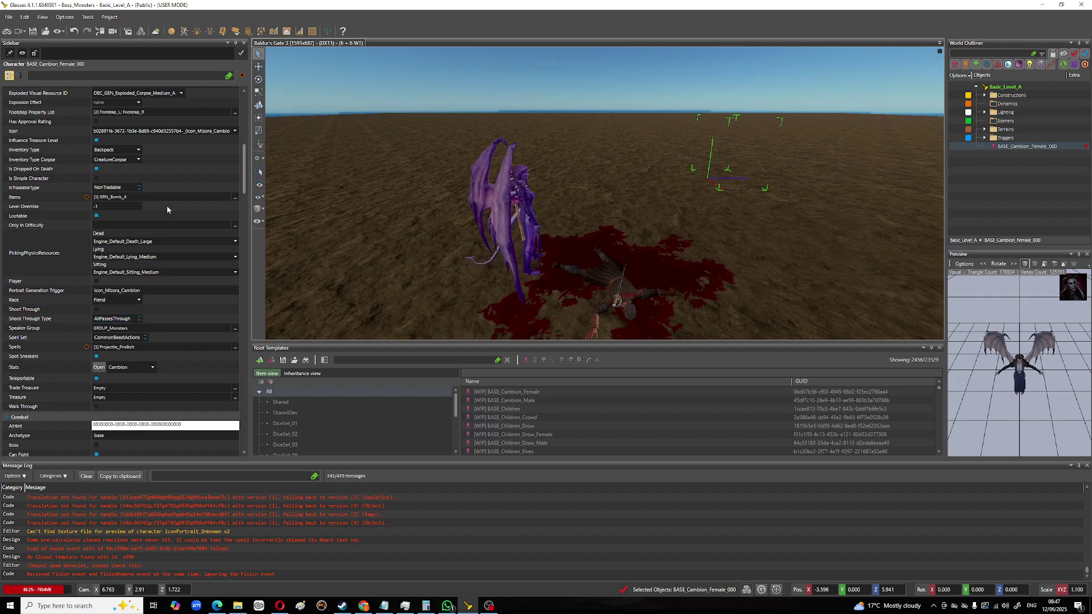
Step: Add OBJ_Scroll_Enlarge to the cambion's Items alongside the bomb, and override its Lootable property as enabled
{"action": "left_click", "coordinate": [123, 204]}
{"action": "left_click", "coordinate": [236, 199]}
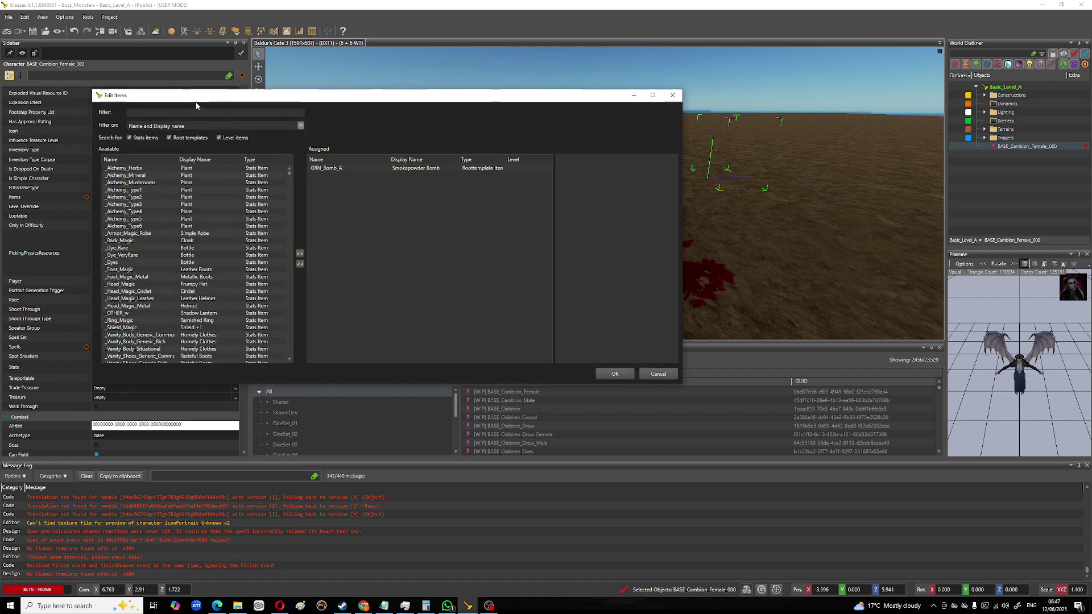
{"action": "type", "text": "scro"}
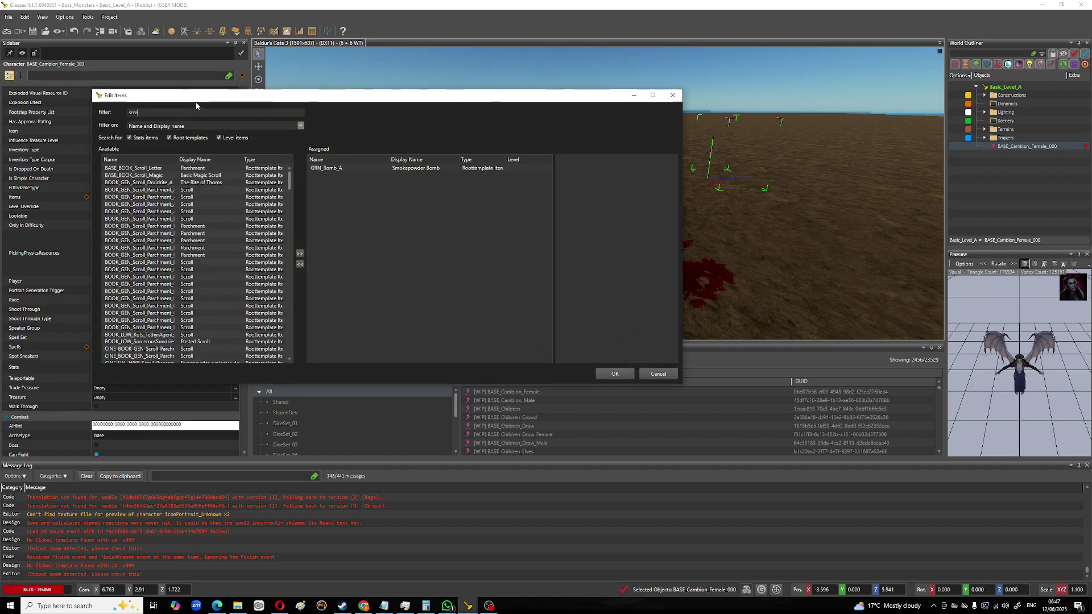
{"action": "scroll", "coordinate": [188, 244], "scroll_direction": "down", "scroll_amount": 3}
{"action": "scroll", "coordinate": [189, 243], "scroll_direction": "down", "scroll_amount": 10}
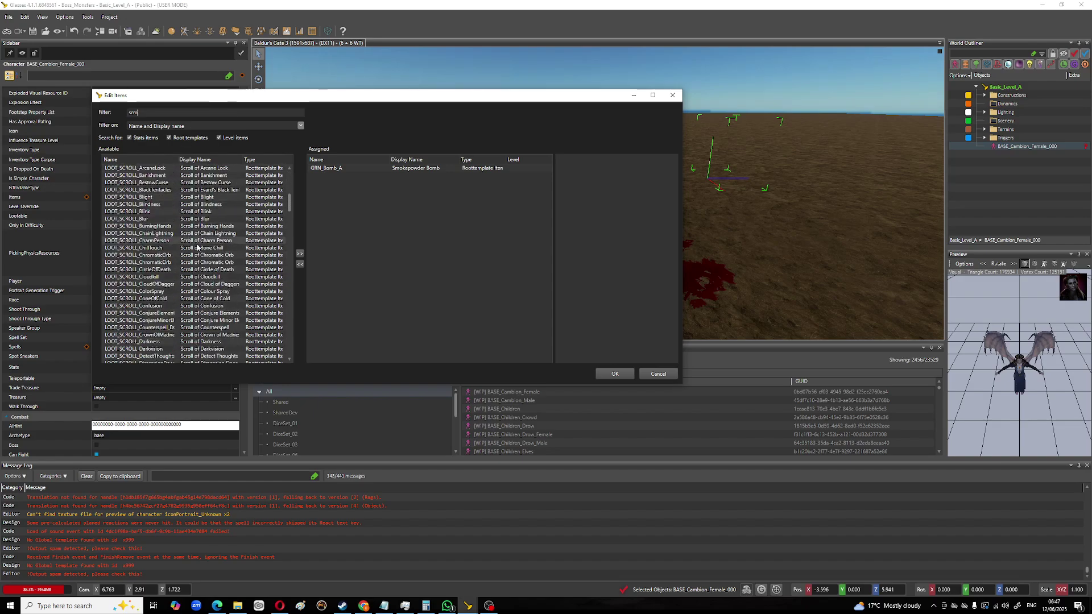
{"action": "scroll", "coordinate": [210, 248], "scroll_direction": "down", "scroll_amount": 10}
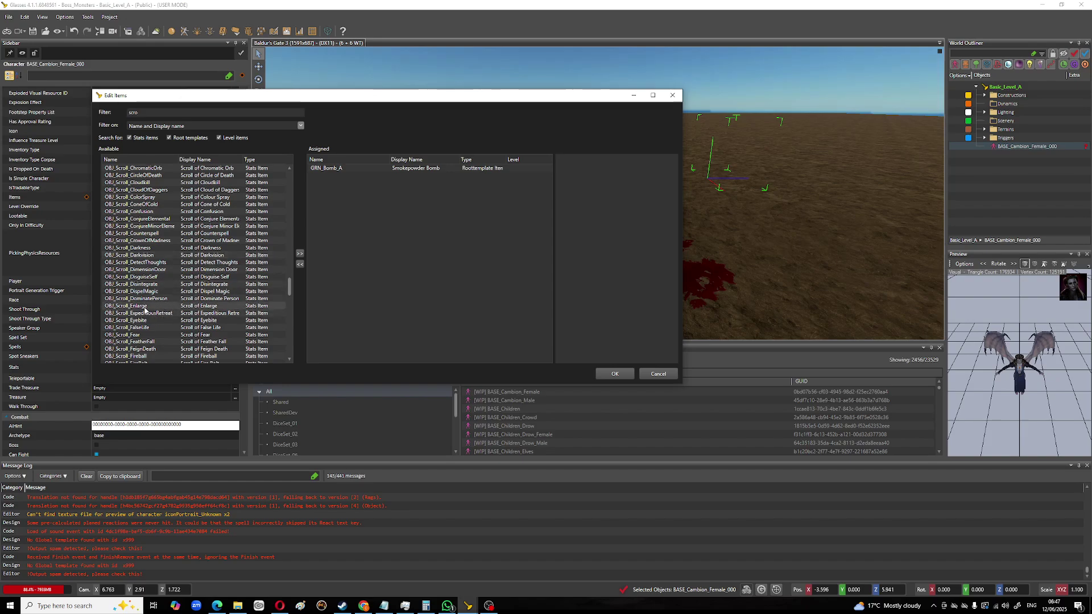
{"action": "double_click", "coordinate": [145, 307]}
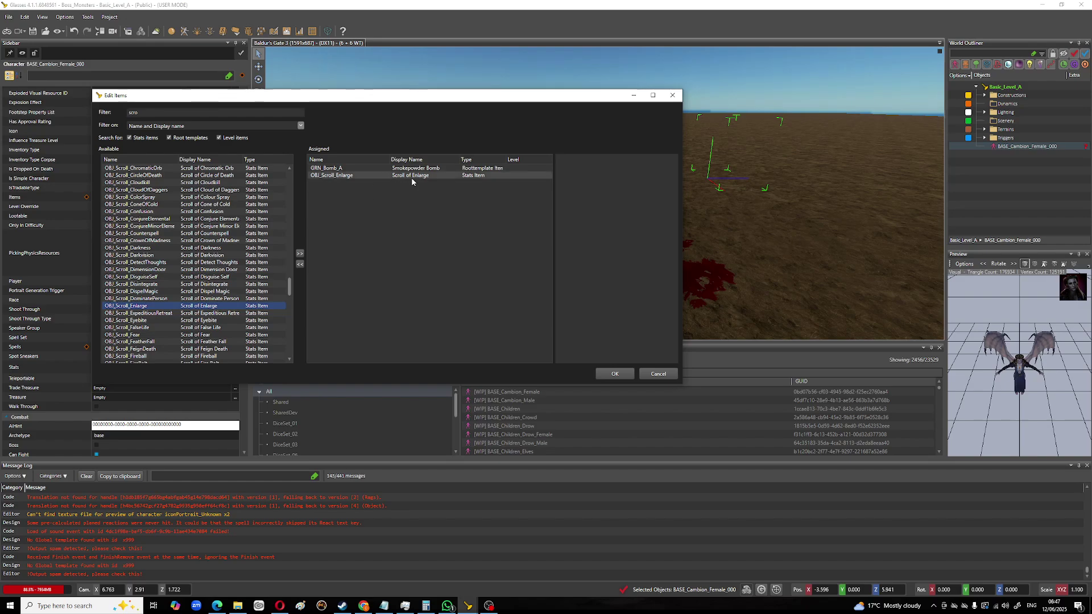
{"action": "left_click", "coordinate": [615, 374]}
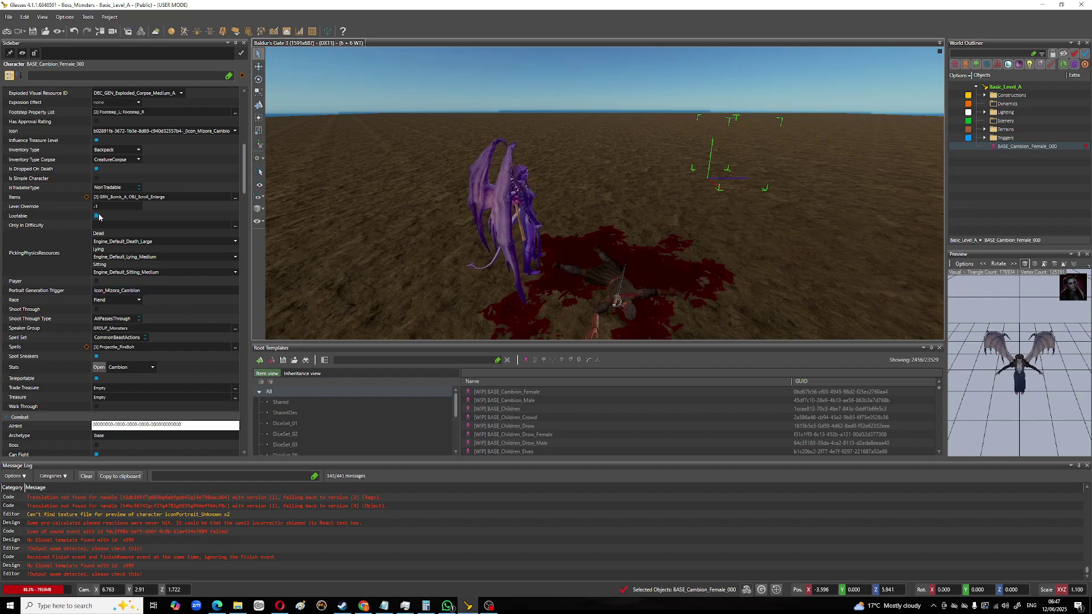
{"action": "left_click", "coordinate": [96, 216]}
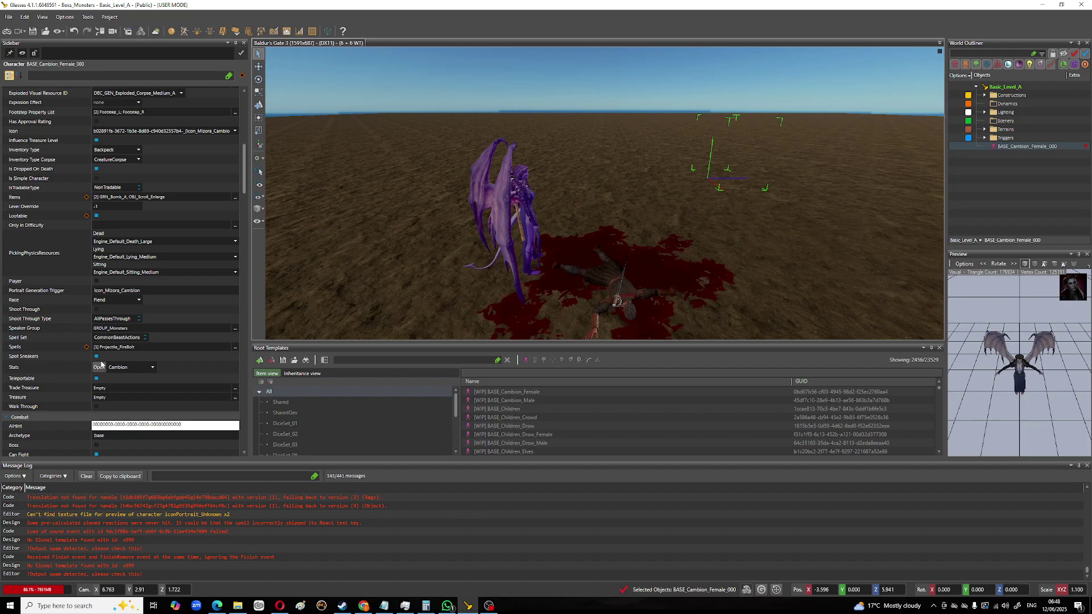
Step: Try to add Gold_Pocket_Wealthy and Gold_Pocket_Poor to the cambion's Treasure
{"action": "scroll", "coordinate": [101, 365], "scroll_direction": "down", "scroll_amount": 3}
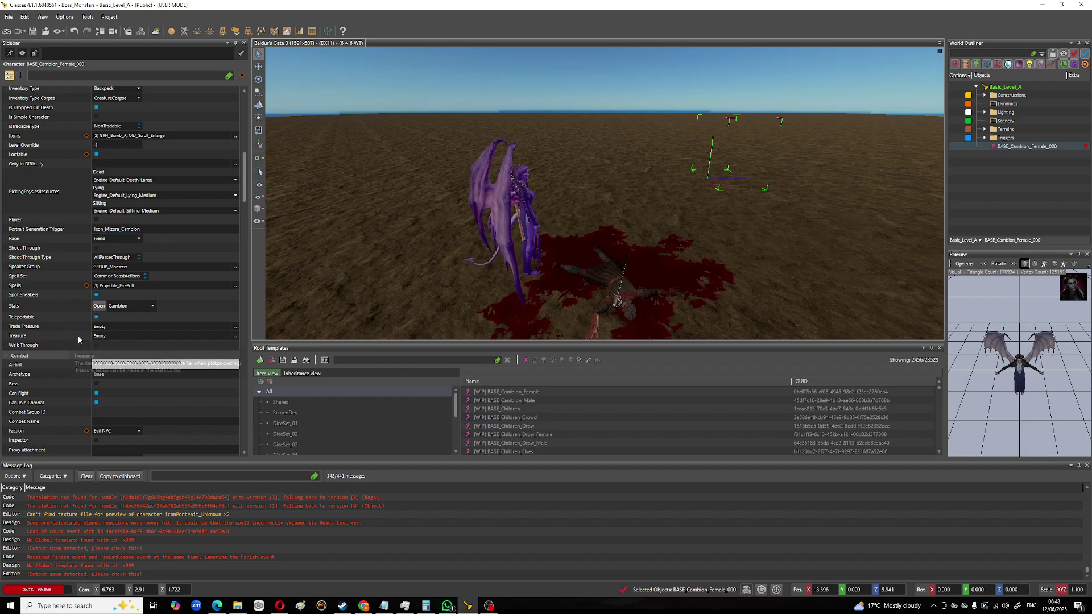
{"action": "left_click", "coordinate": [235, 336]}
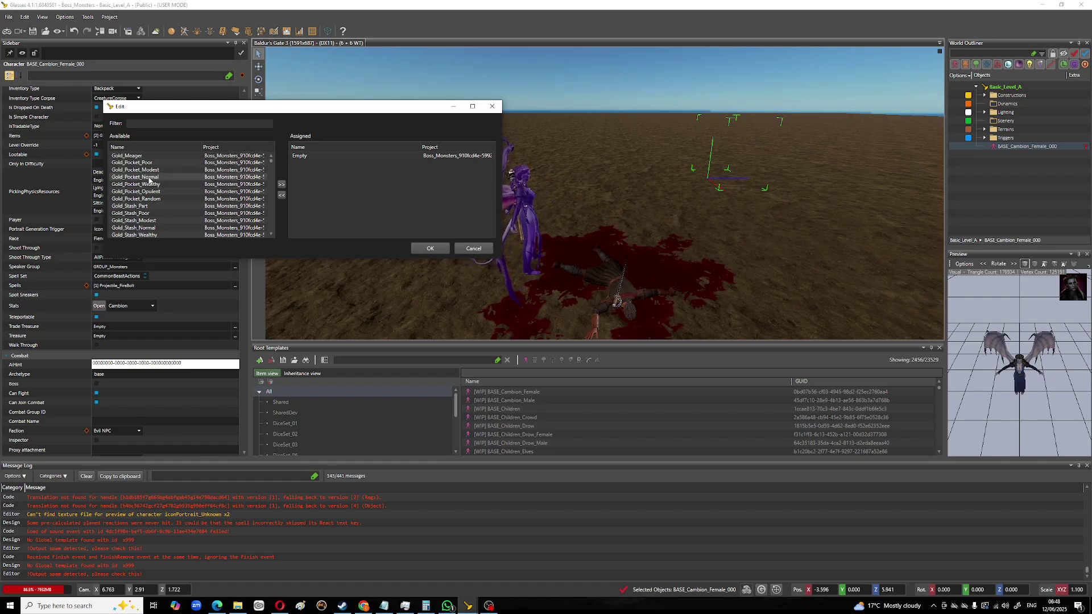
{"action": "double_click", "coordinate": [149, 185]}
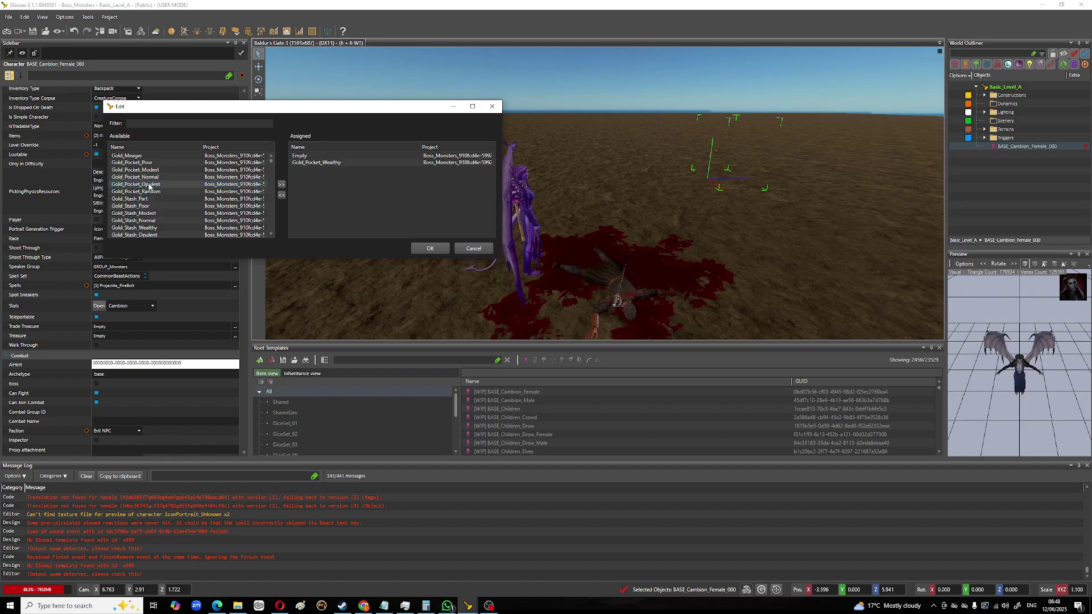
{"action": "double_click", "coordinate": [132, 163]}
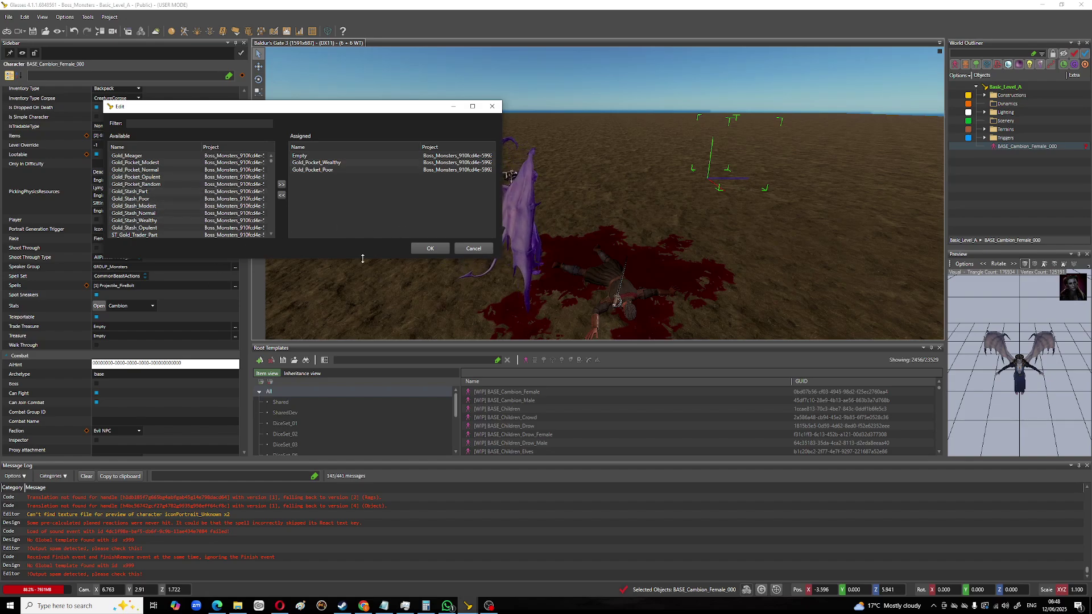
{"action": "scroll", "coordinate": [165, 234], "scroll_direction": "down", "scroll_amount": 5}
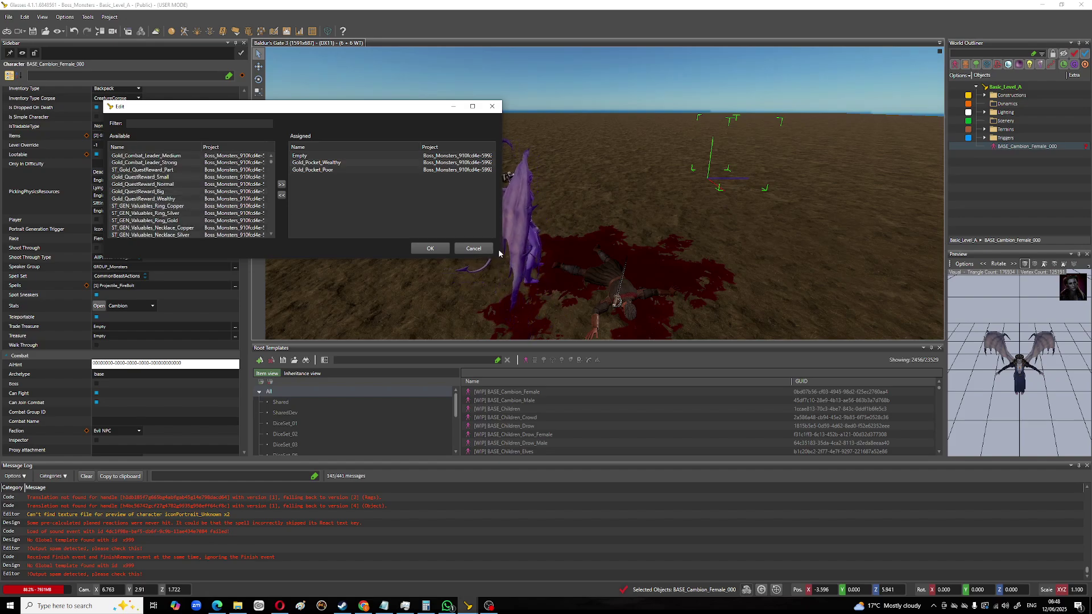
{"action": "left_click", "coordinate": [430, 248]}
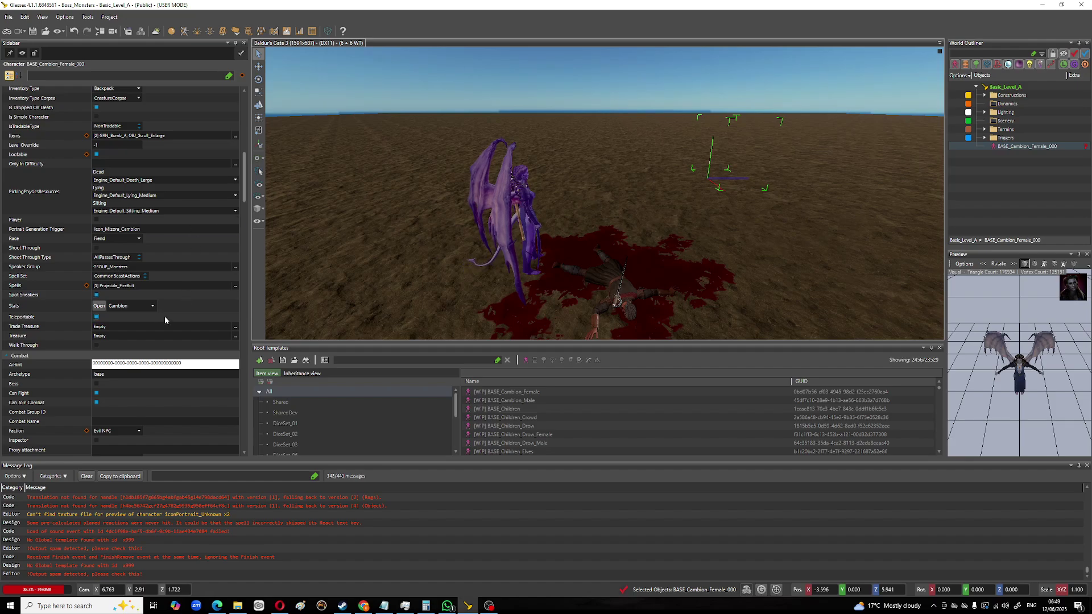
Step: Review the cambion's Combat properties and delete the cambion from the level
{"action": "scroll", "coordinate": [165, 318], "scroll_direction": "down", "scroll_amount": 3}
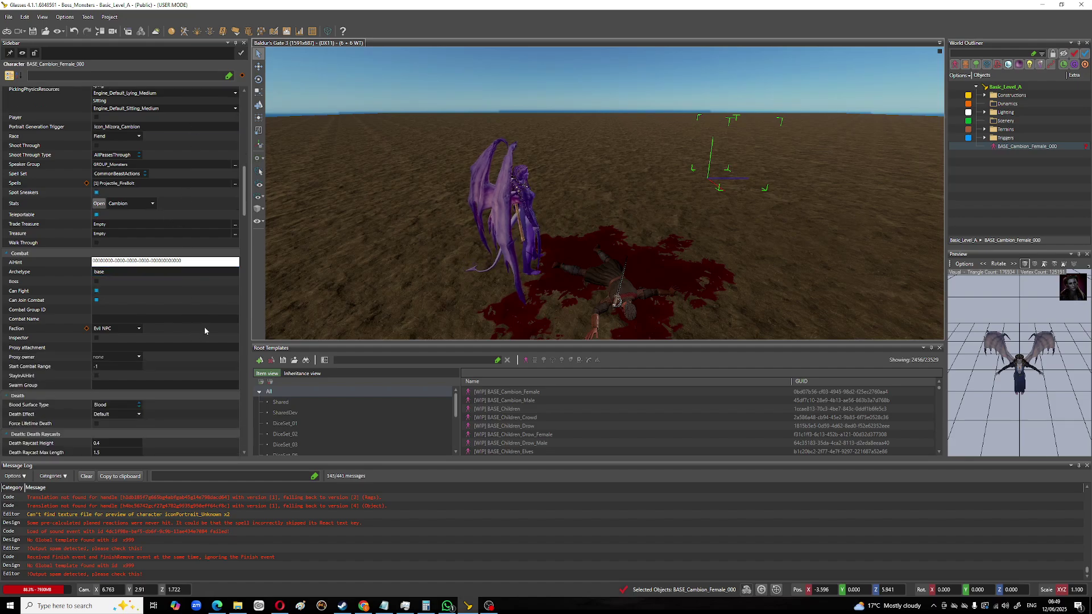
{"action": "scroll", "coordinate": [205, 331], "scroll_direction": "down", "scroll_amount": 3}
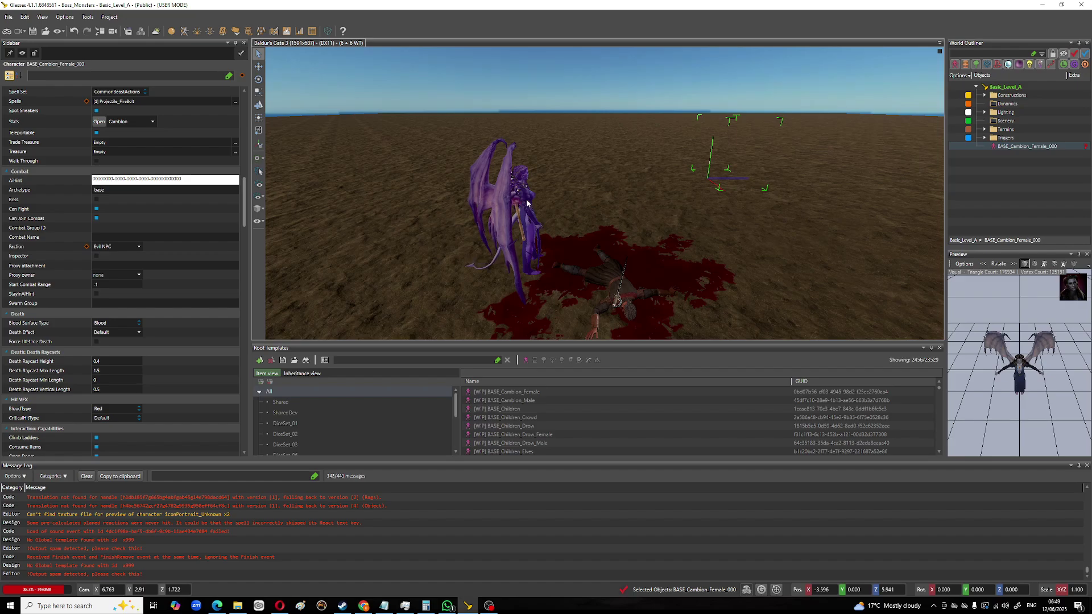
{"action": "key", "text": "Delete"}
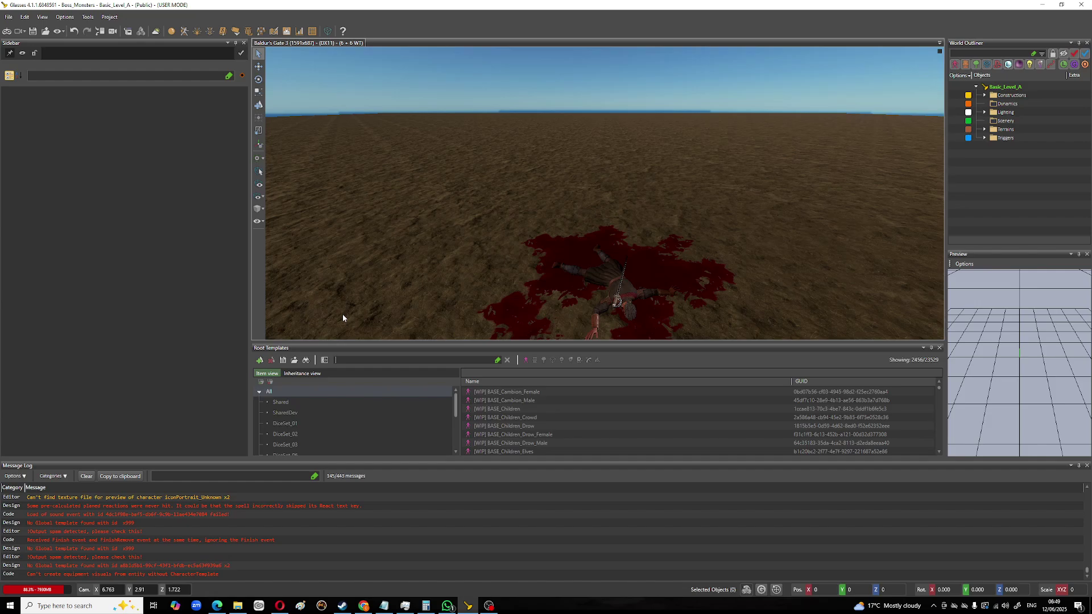
Step: Filter the root templates by "el", place BASE_Elves_Male_Wood_Guard beside the dead player character, and review the placed elf's properties down to Combat
{"action": "type", "text": "e"}
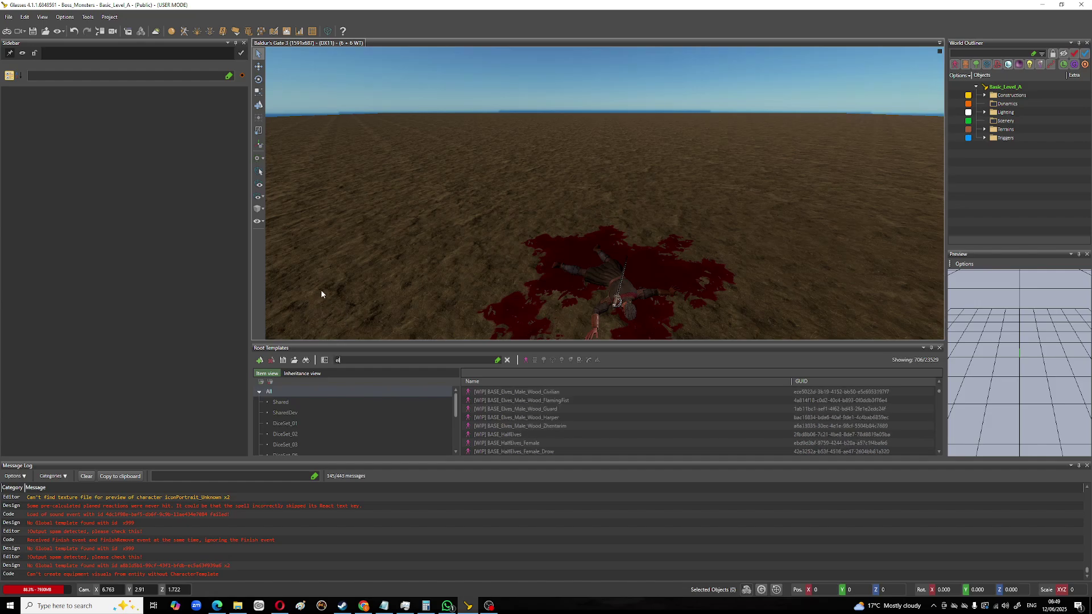
{"action": "type", "text": "l"}
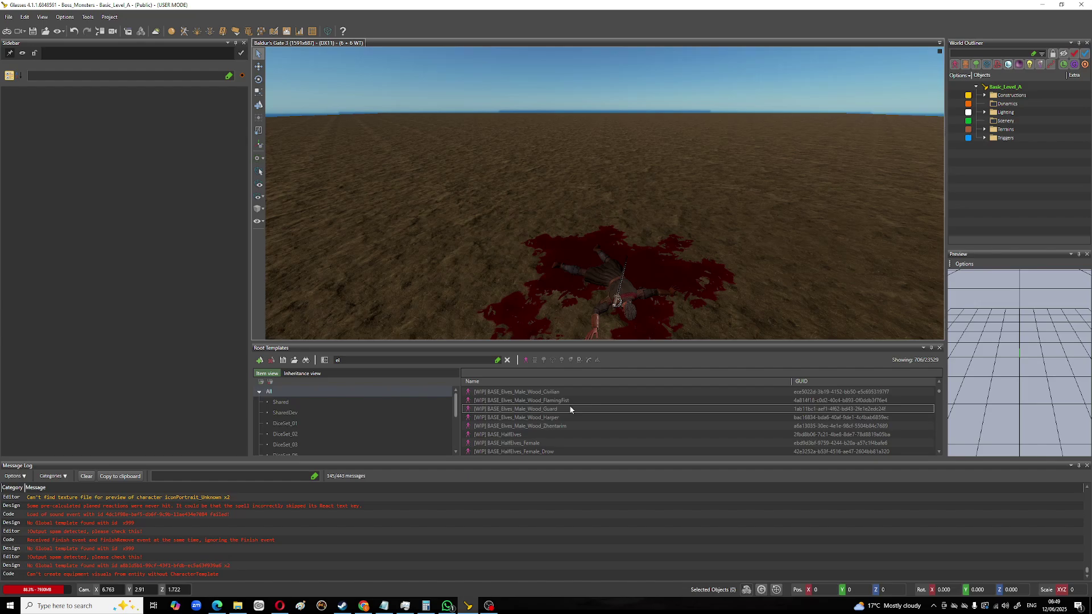
{"action": "left_click", "coordinate": [524, 411]}
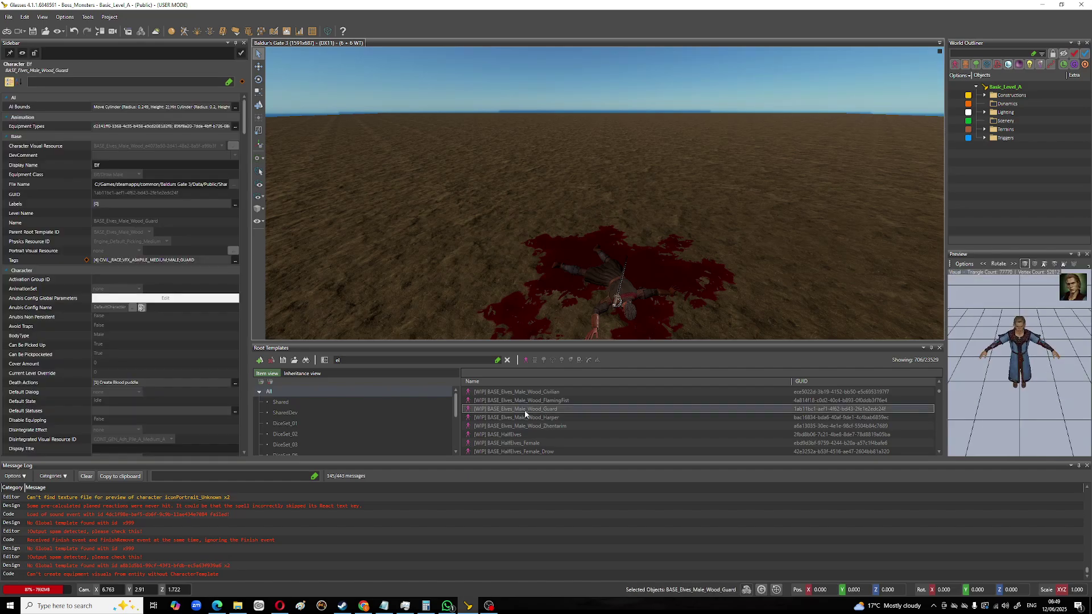
{"action": "left_click_drag", "start_coordinate": [524, 410], "coordinate": [487, 256]}
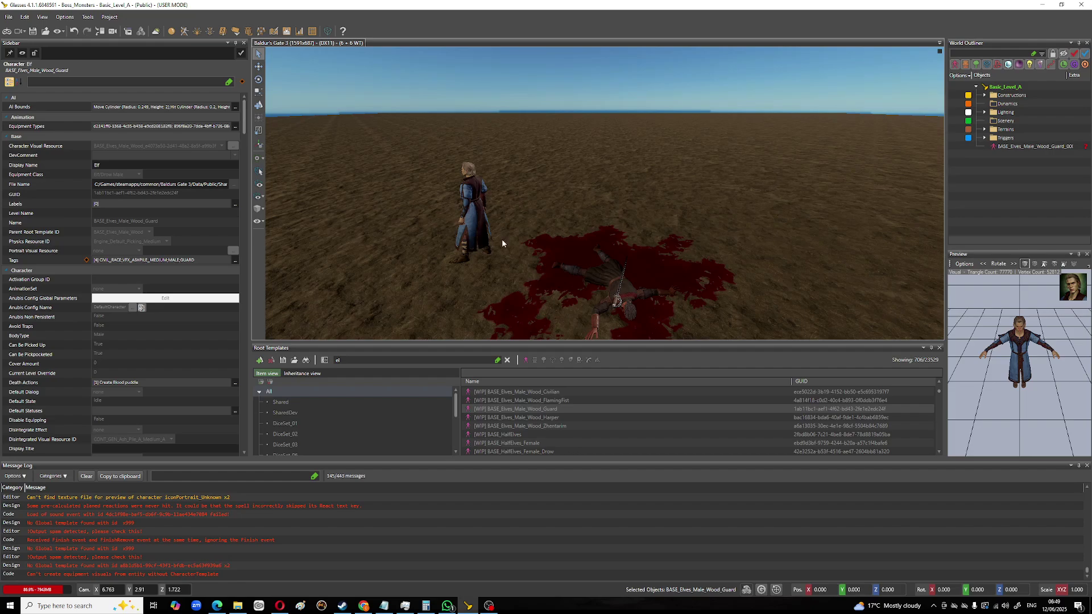
{"action": "left_click", "coordinate": [470, 203]}
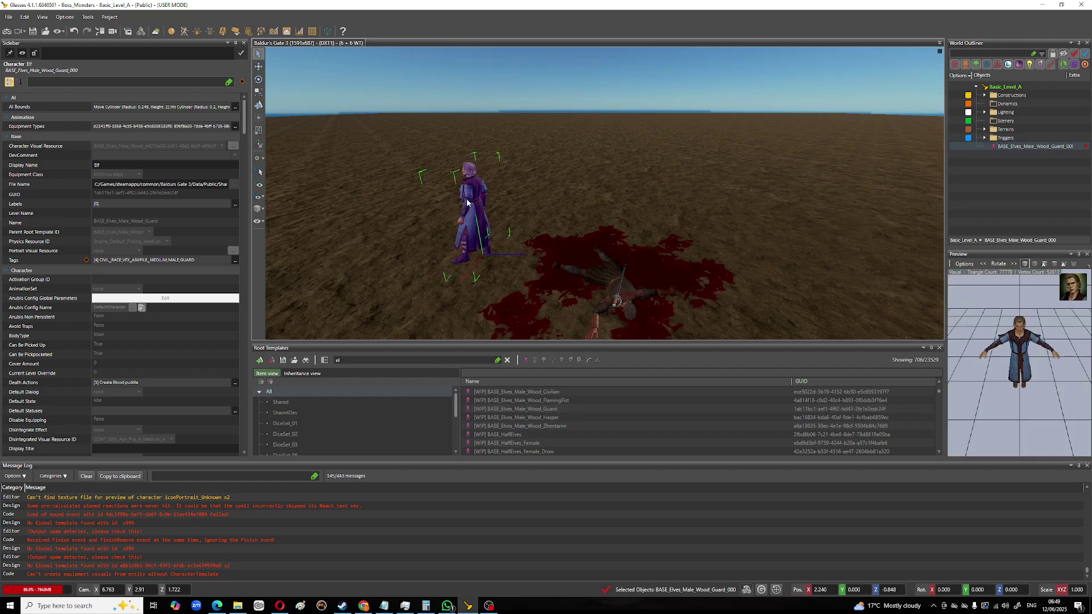
{"action": "scroll", "coordinate": [181, 280], "scroll_direction": "down", "scroll_amount": 10}
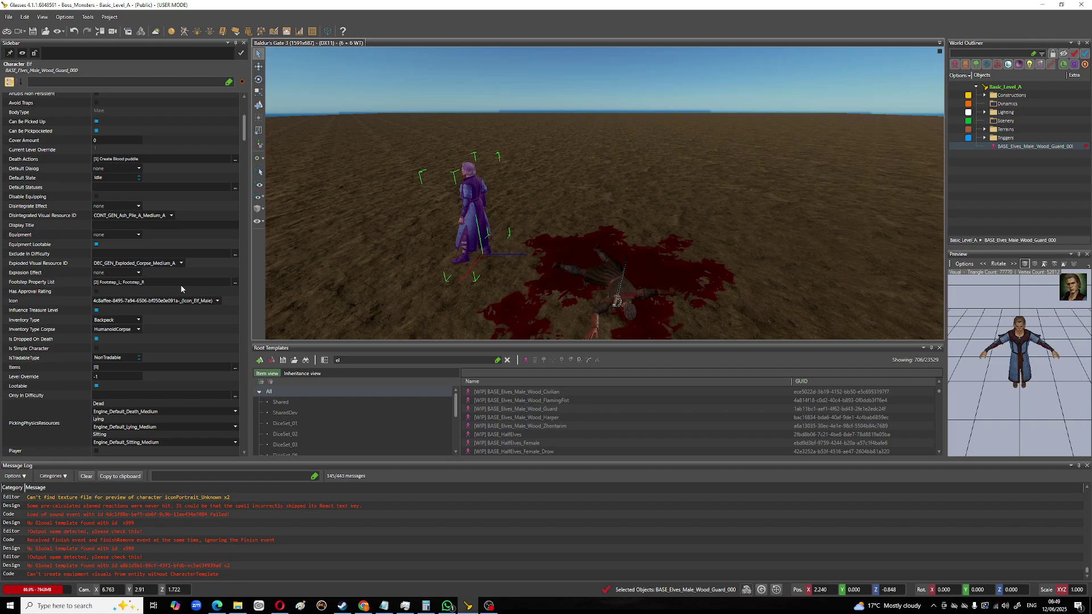
{"action": "scroll", "coordinate": [194, 297], "scroll_direction": "down", "scroll_amount": 5}
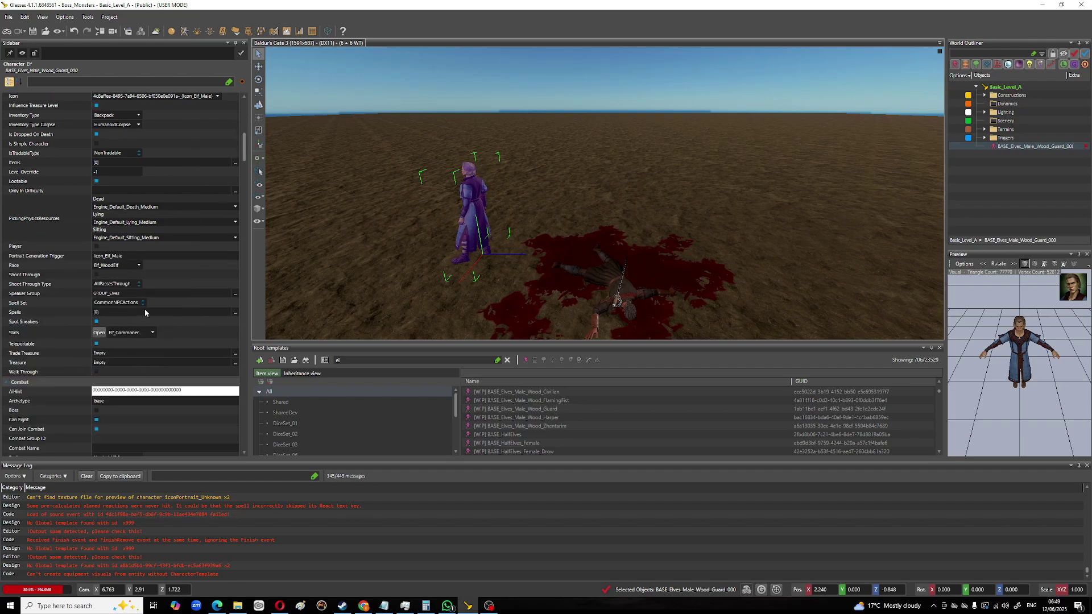
{"action": "scroll", "coordinate": [145, 311], "scroll_direction": "down", "scroll_amount": 5}
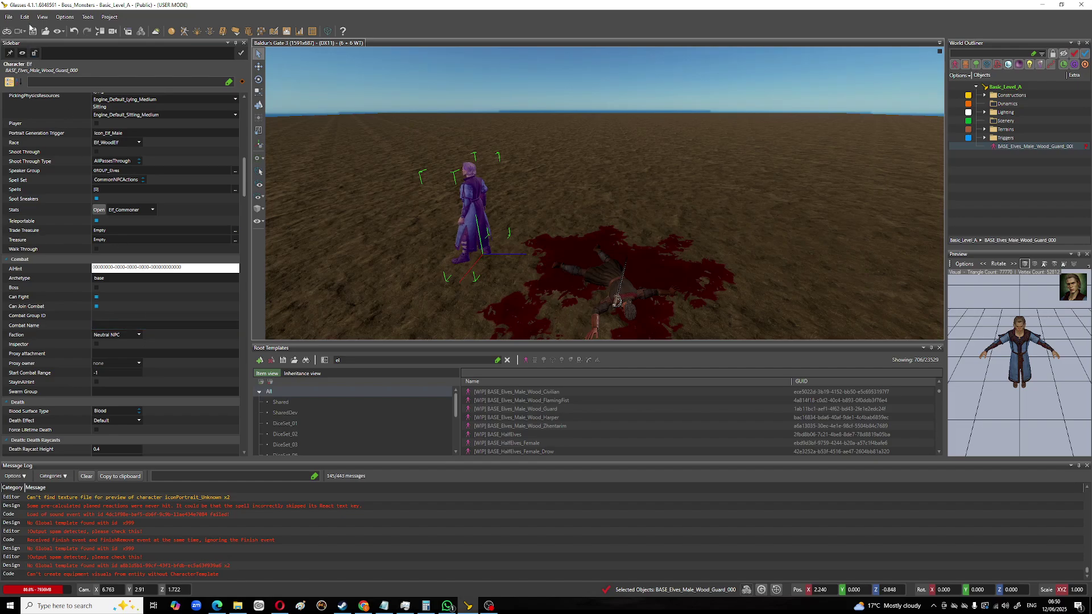
Step: Save the changed characters, enter game mode and revive the dead player character with the console command resurrect
{"action": "left_click", "coordinate": [9, 29]}
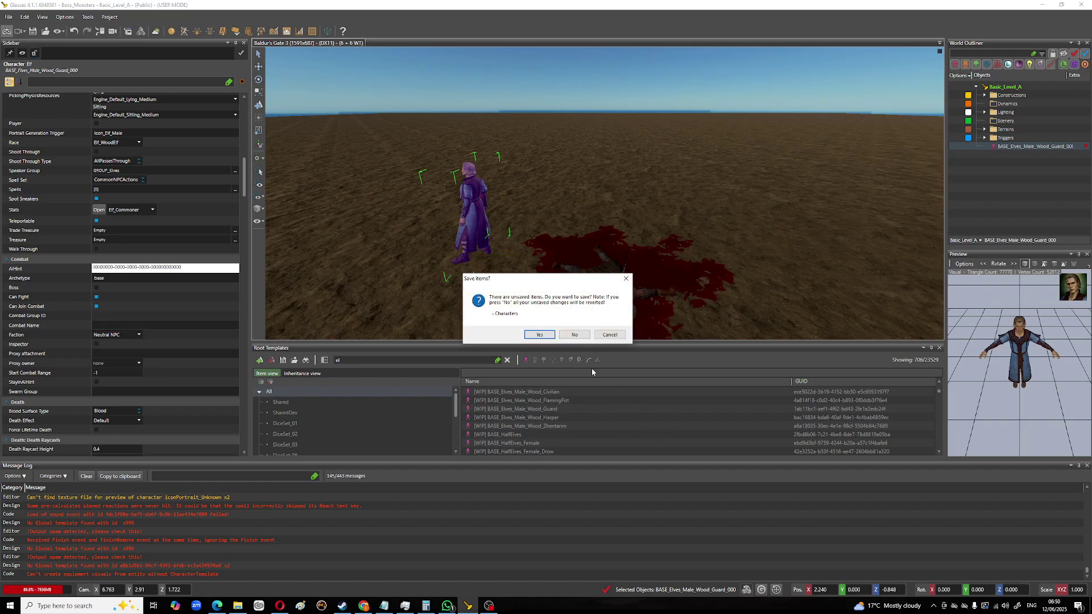
{"action": "left_click", "coordinate": [539, 336]}
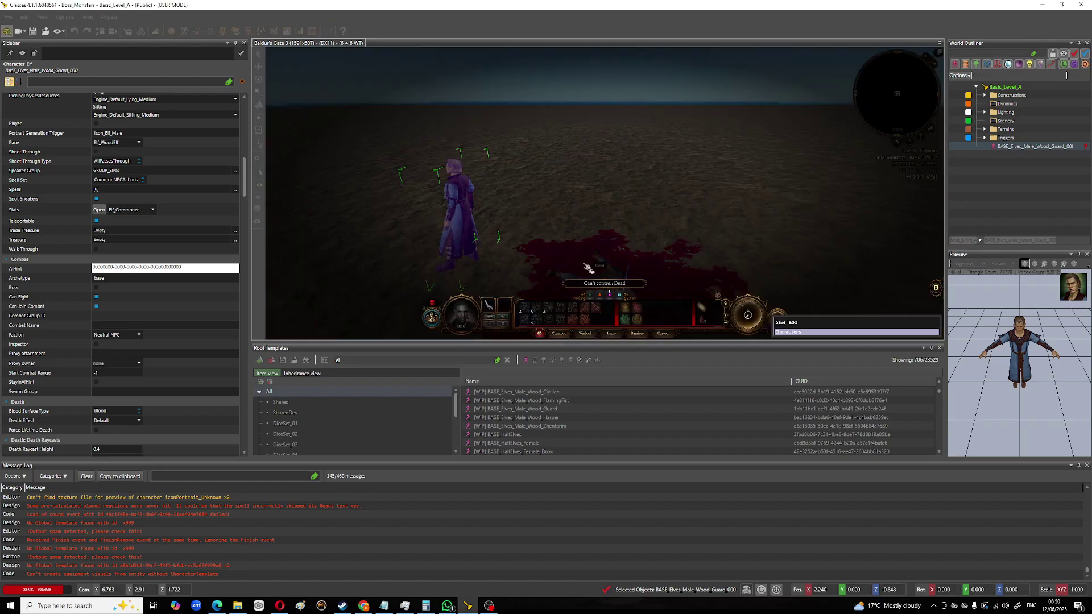
{"action": "key", "text": "grave"}
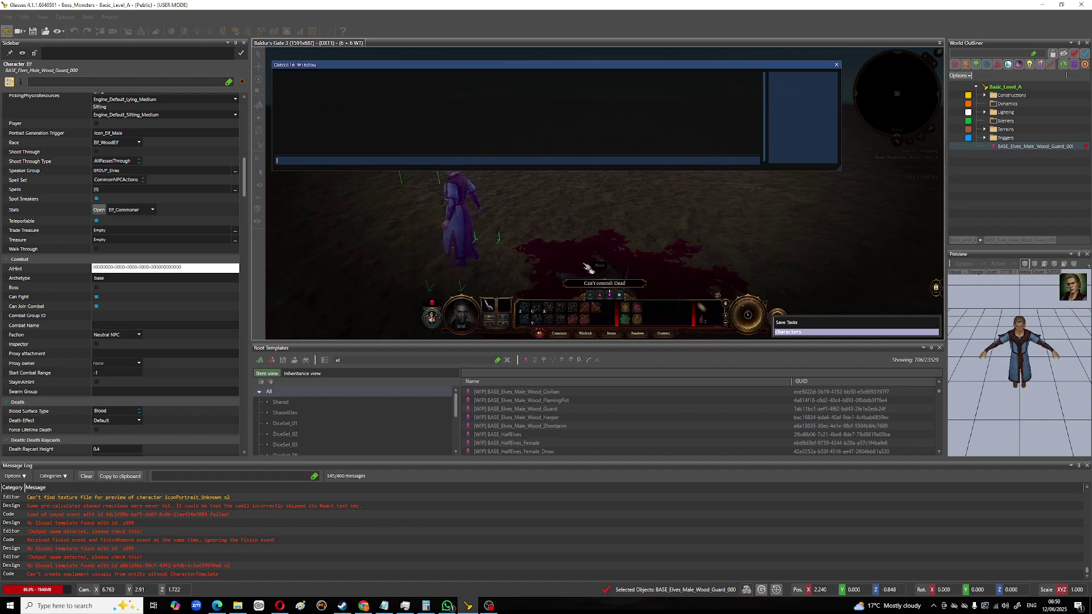
{"action": "type", "text": "r"}
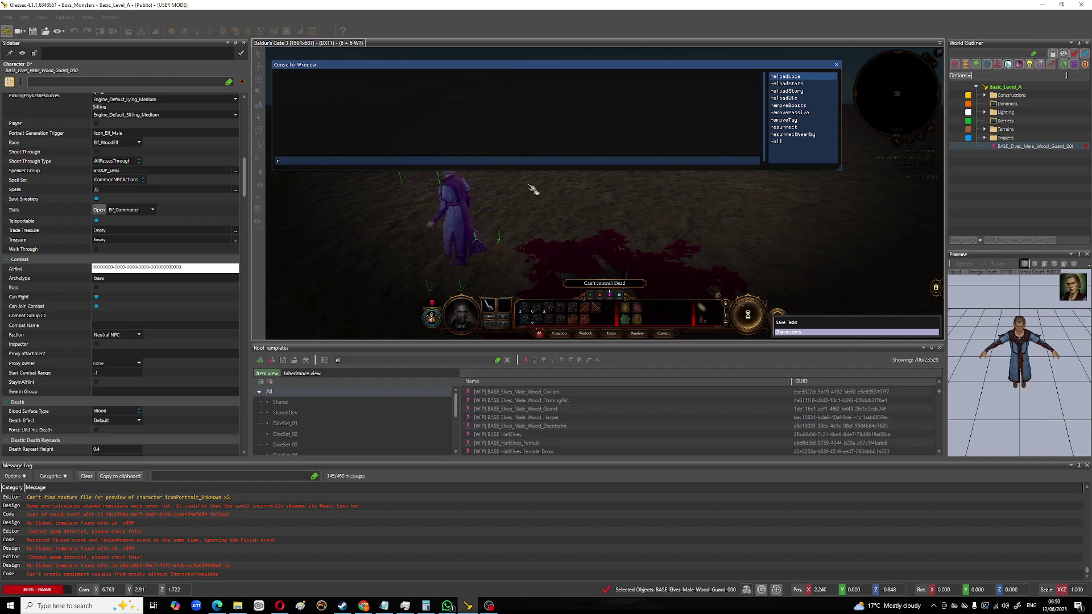
{"action": "left_click", "coordinate": [786, 128]}
{"action": "key", "text": "Return"}
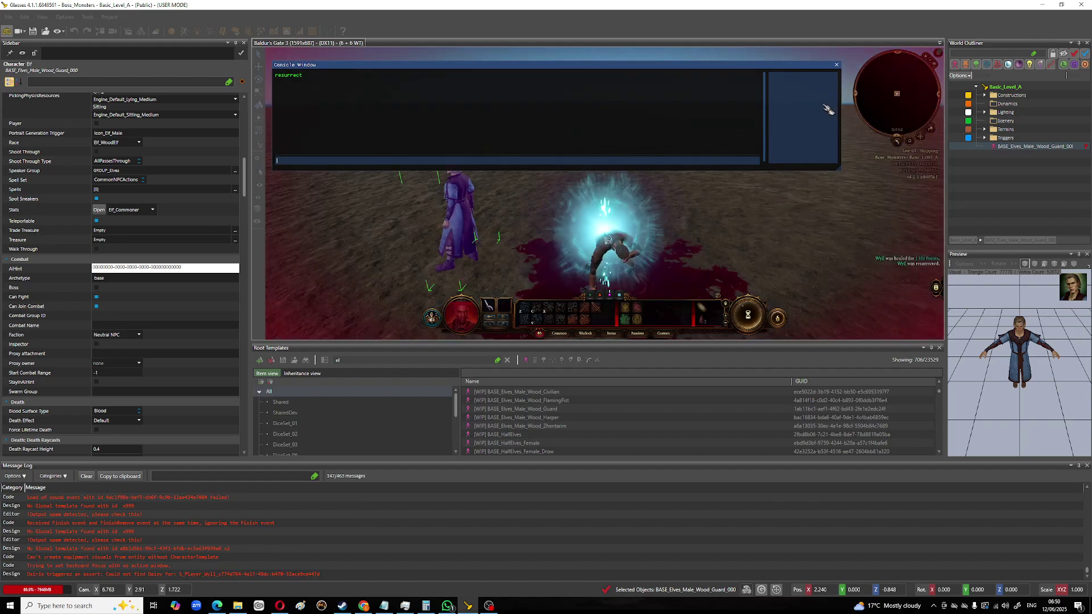
{"action": "left_click", "coordinate": [837, 65]}
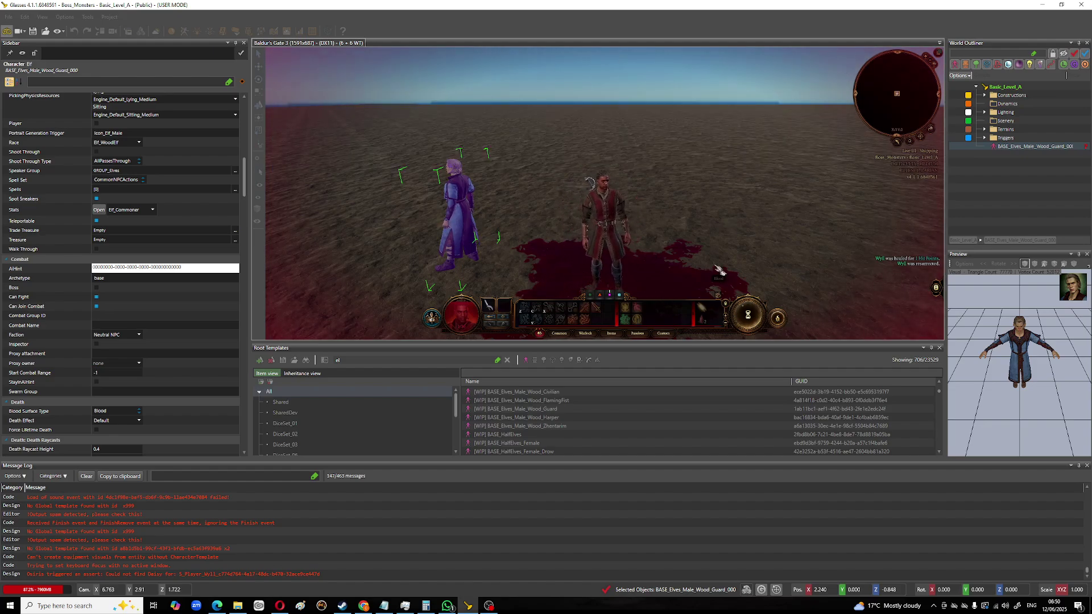
Step: Heal the player character with a Potion of Healing, walk near the elf, and return to the editor
{"action": "left_click", "coordinate": [710, 327]}
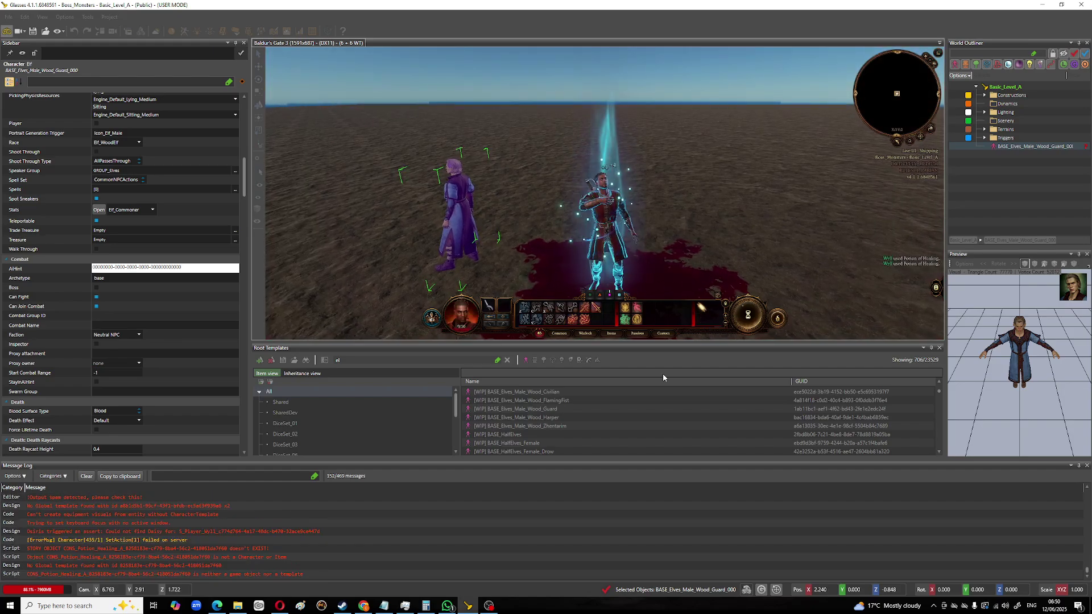
{"action": "left_click", "coordinate": [711, 276]}
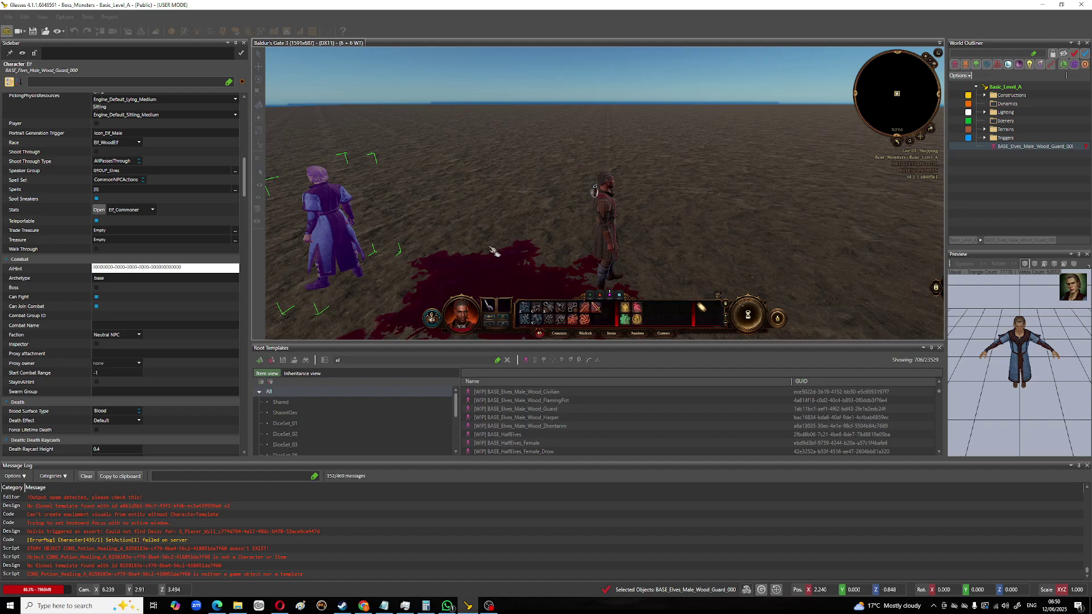
{"action": "left_click", "coordinate": [7, 33]}
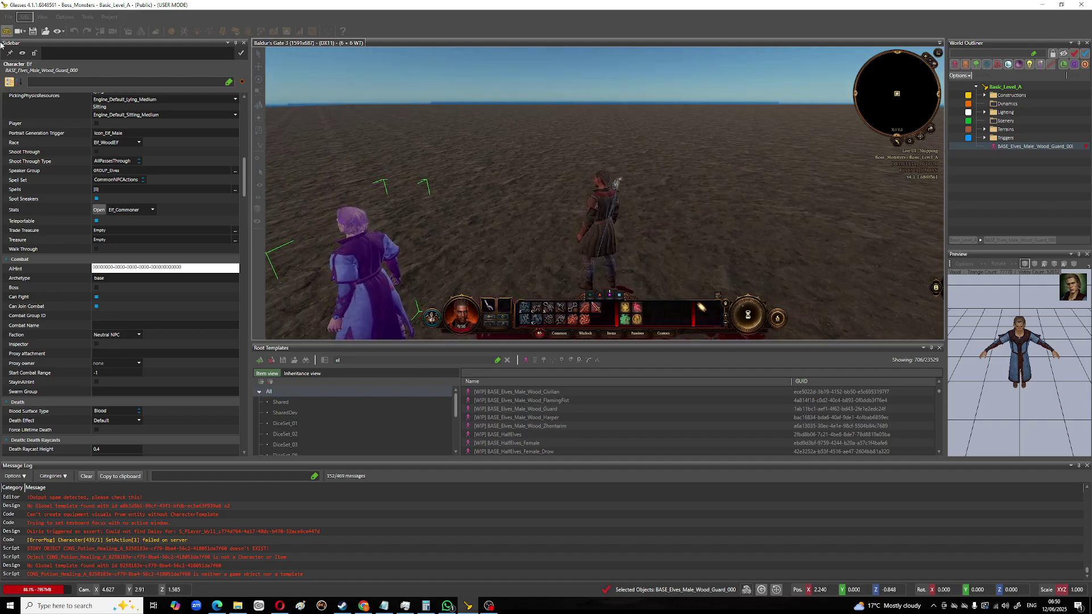
{"action": "left_click", "coordinate": [5, 33]}
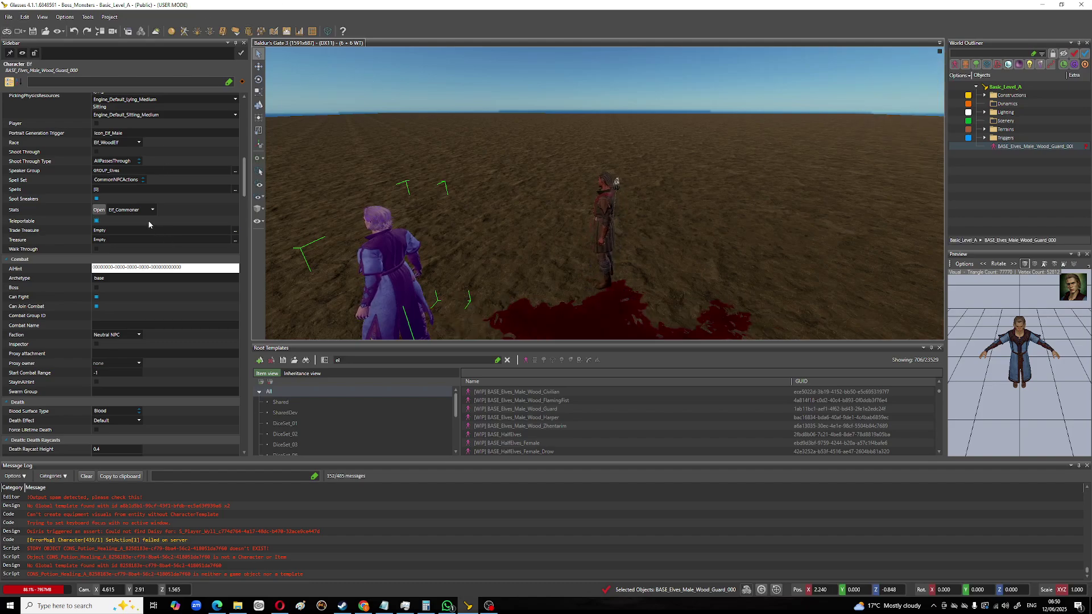
Step: Examine the elf's Elf_Commoner stats entry and its options for overriding or creating a derived entry, and close the stats
{"action": "left_click", "coordinate": [99, 209]}
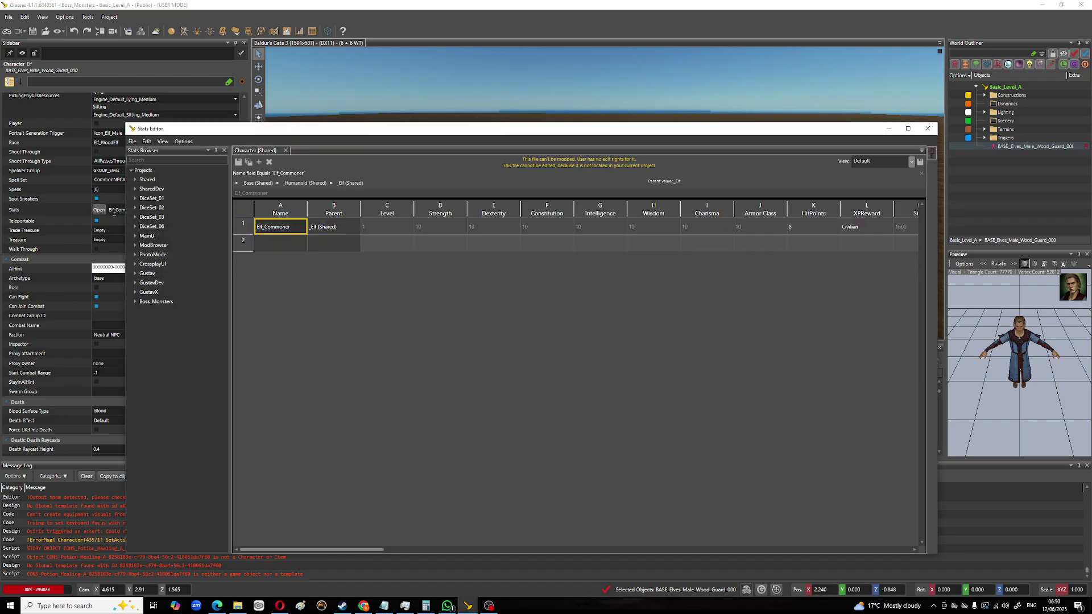
{"action": "right_click", "coordinate": [249, 230]}
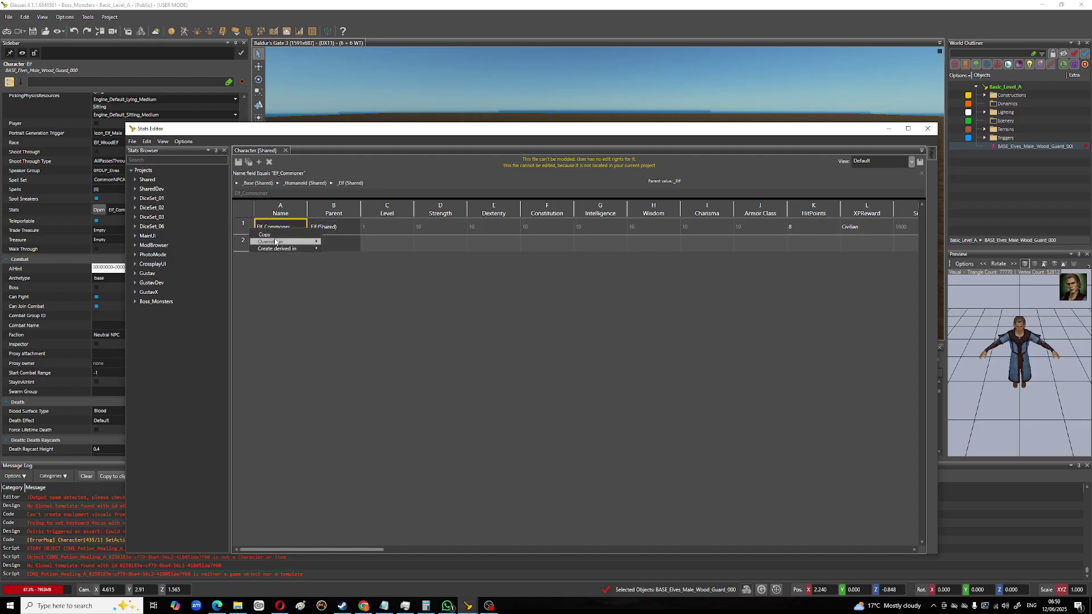
{"action": "mouse_move", "coordinate": [285, 242]}
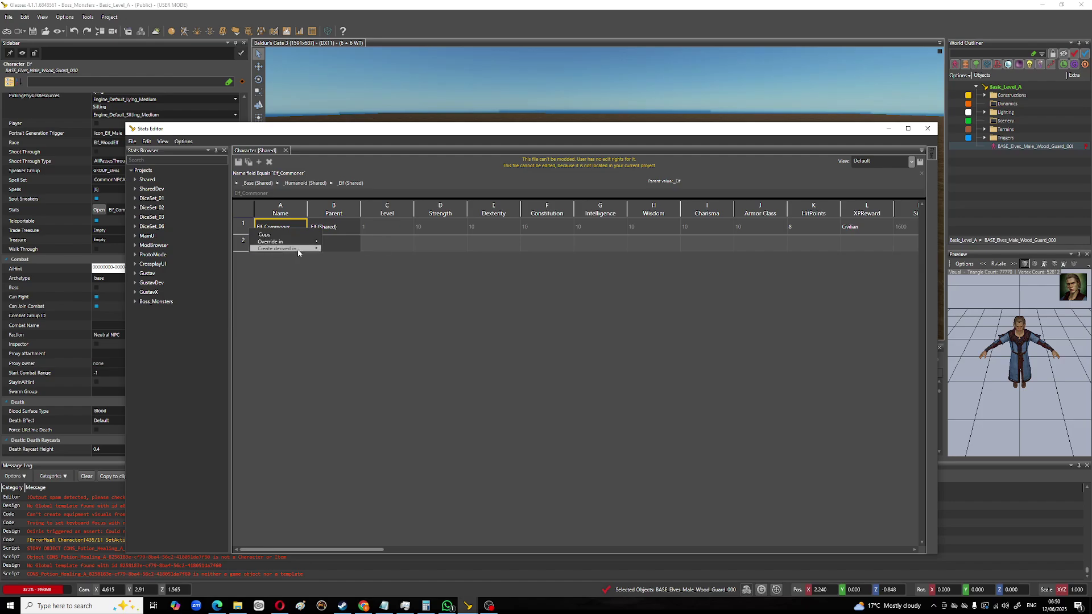
{"action": "left_click", "coordinate": [378, 261]}
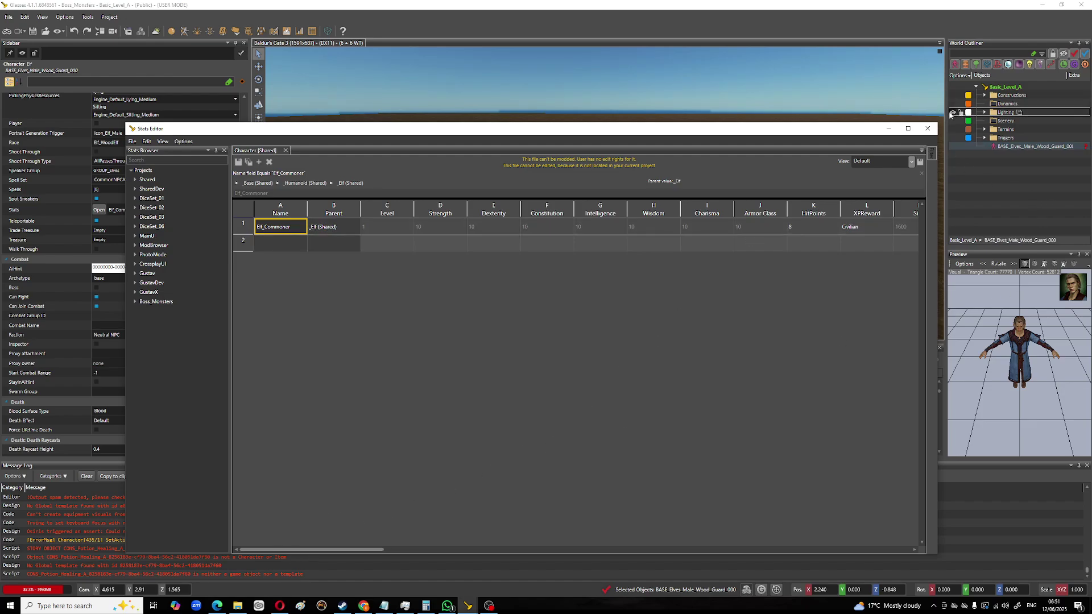
{"action": "left_click", "coordinate": [928, 129]}
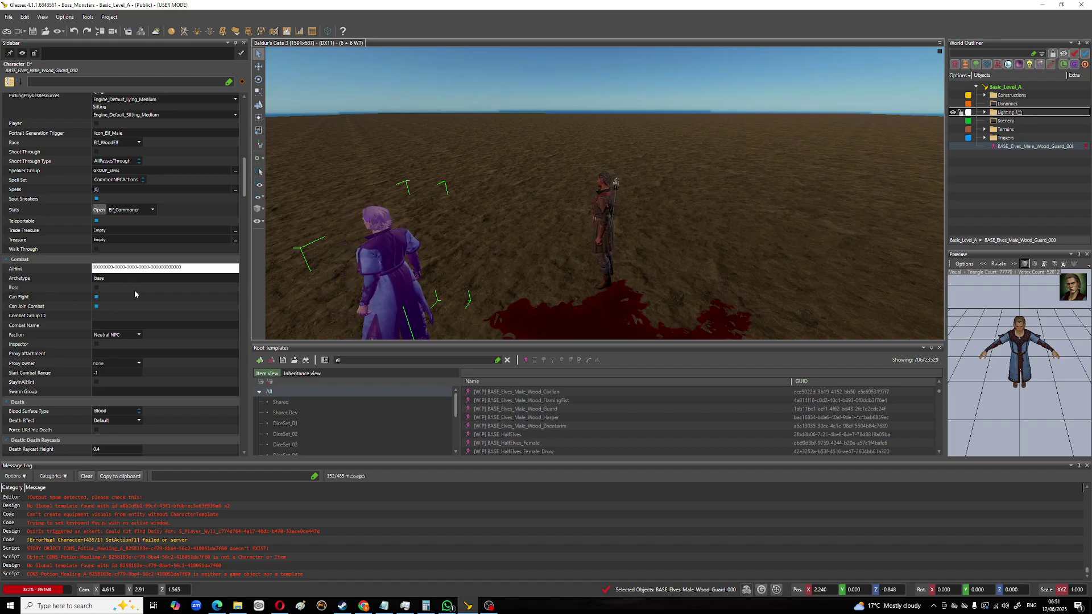
Step: Review the elf's remaining properties from Combat through Death, Locomotion, Rendering and Sound, and return to its base properties
{"action": "scroll", "coordinate": [134, 291], "scroll_direction": "down", "scroll_amount": 3}
{"action": "scroll", "coordinate": [144, 319], "scroll_direction": "down", "scroll_amount": 3}
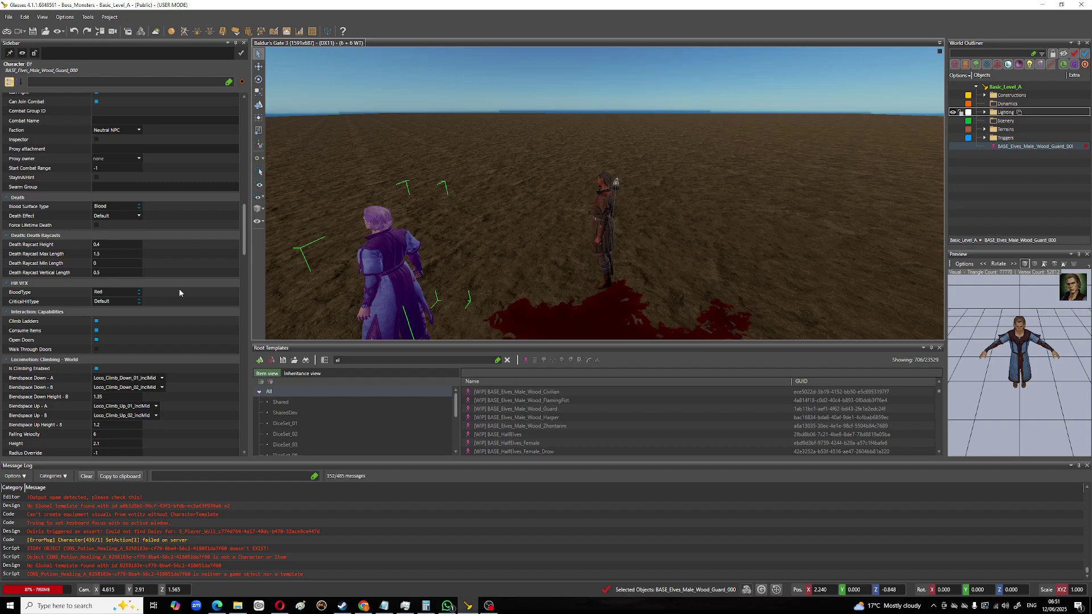
{"action": "scroll", "coordinate": [180, 293], "scroll_direction": "down", "scroll_amount": 8}
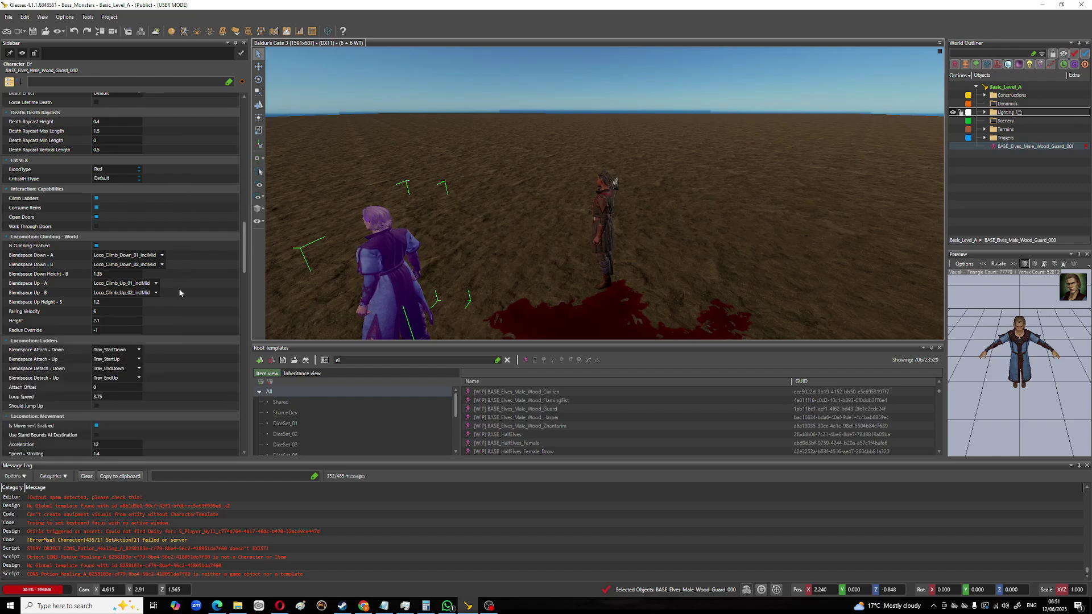
{"action": "scroll", "coordinate": [180, 293], "scroll_direction": "down", "scroll_amount": 7}
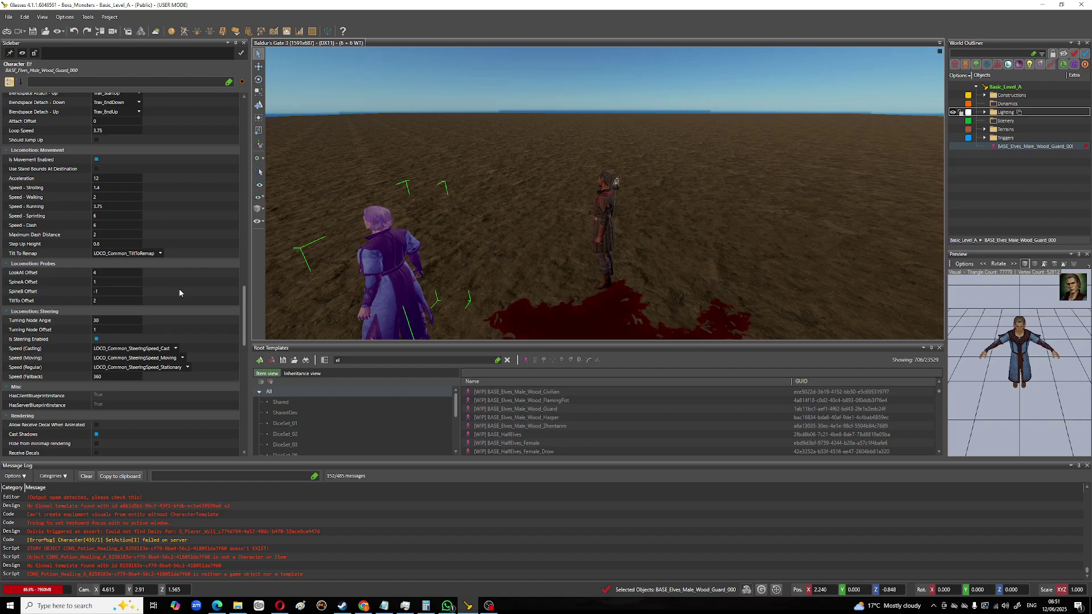
{"action": "scroll", "coordinate": [180, 293], "scroll_direction": "down", "scroll_amount": 6}
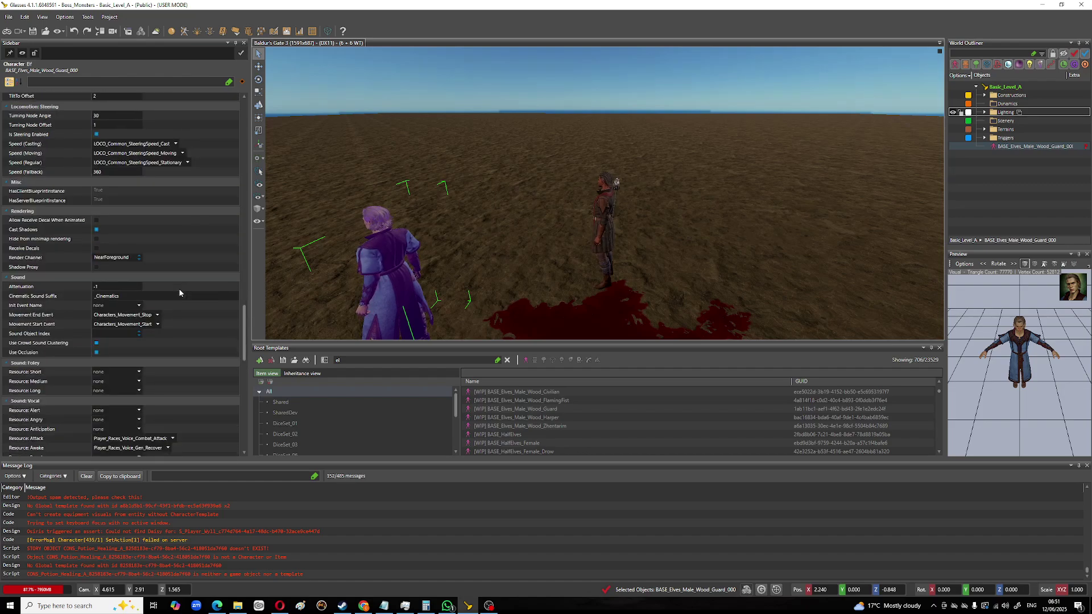
{"action": "scroll", "coordinate": [180, 293], "scroll_direction": "up", "scroll_amount": 7}
{"action": "scroll", "coordinate": [180, 293], "scroll_direction": "up", "scroll_amount": 12}
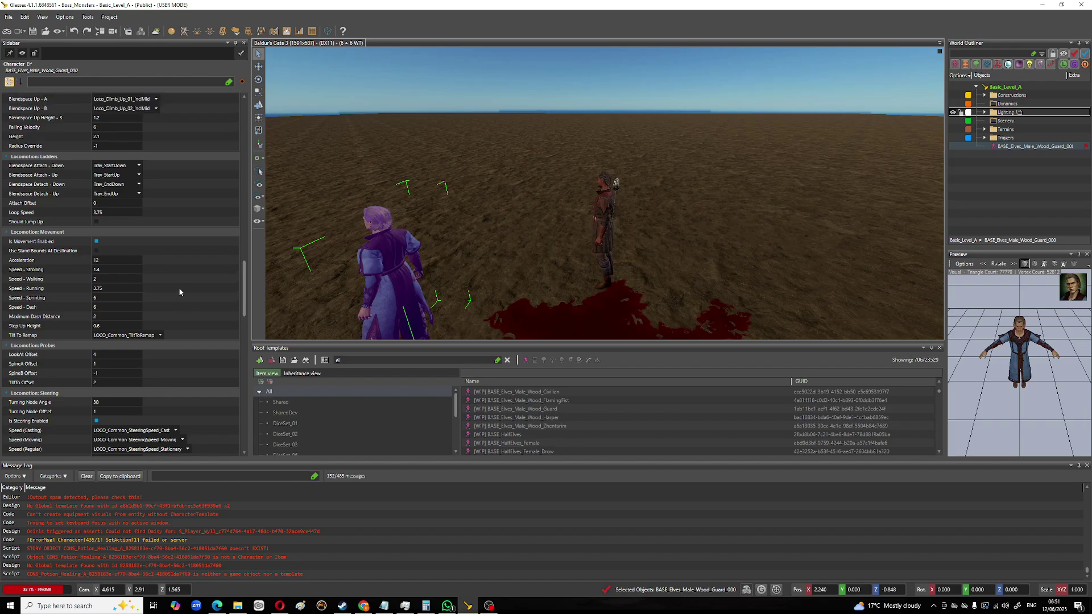
{"action": "scroll", "coordinate": [156, 261], "scroll_direction": "up", "scroll_amount": 15}
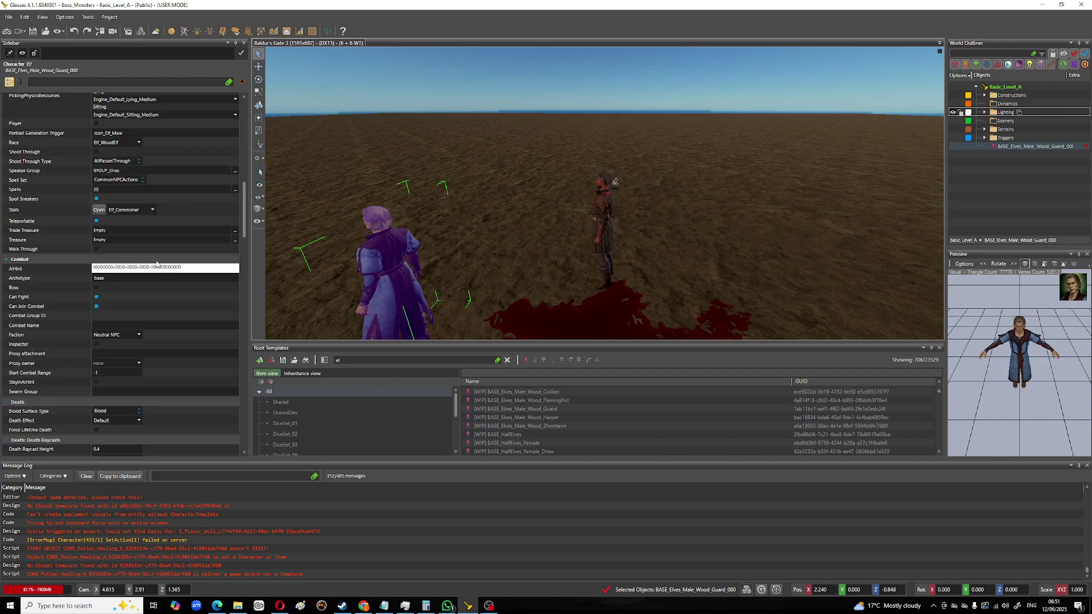
{"action": "scroll", "coordinate": [156, 260], "scroll_direction": "up", "scroll_amount": 1}
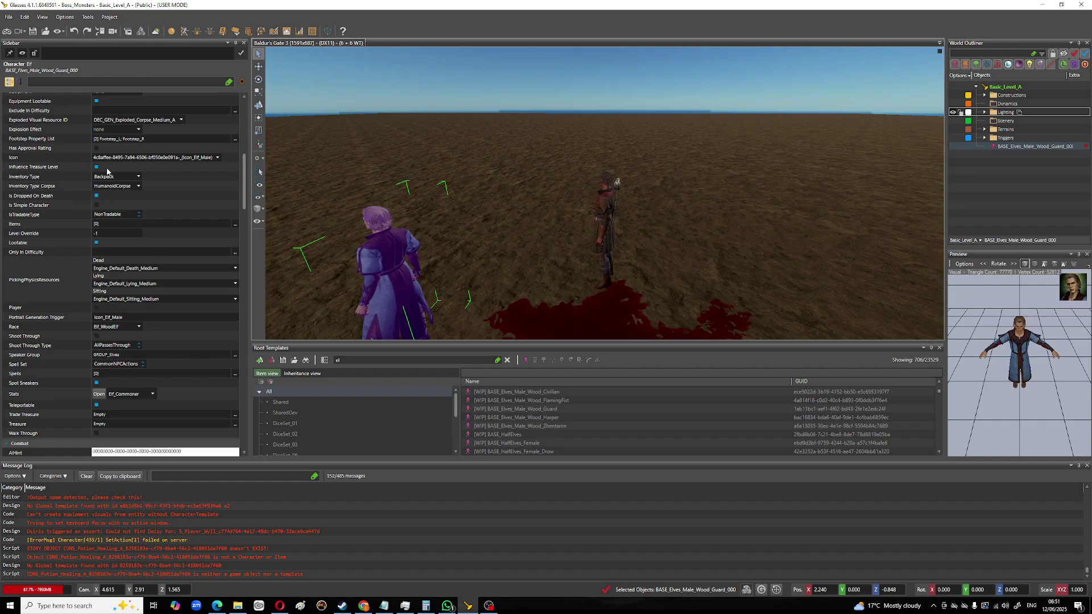
{"action": "scroll", "coordinate": [155, 171], "scroll_direction": "up", "scroll_amount": 9}
{"action": "scroll", "coordinate": [155, 171], "scroll_direction": "up", "scroll_amount": 3}
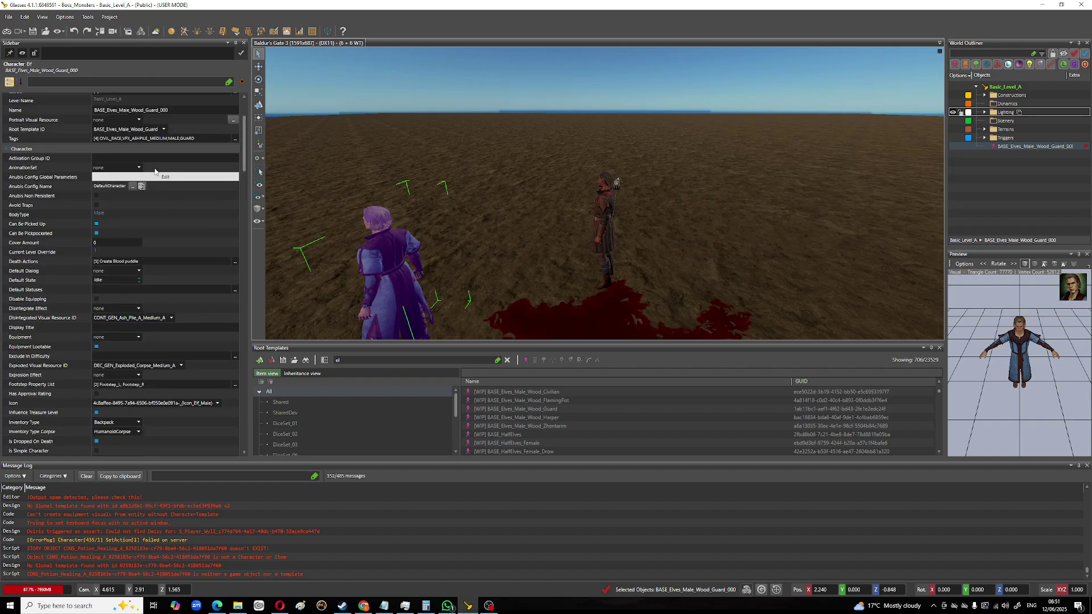
{"action": "scroll", "coordinate": [154, 172], "scroll_direction": "up", "scroll_amount": 5}
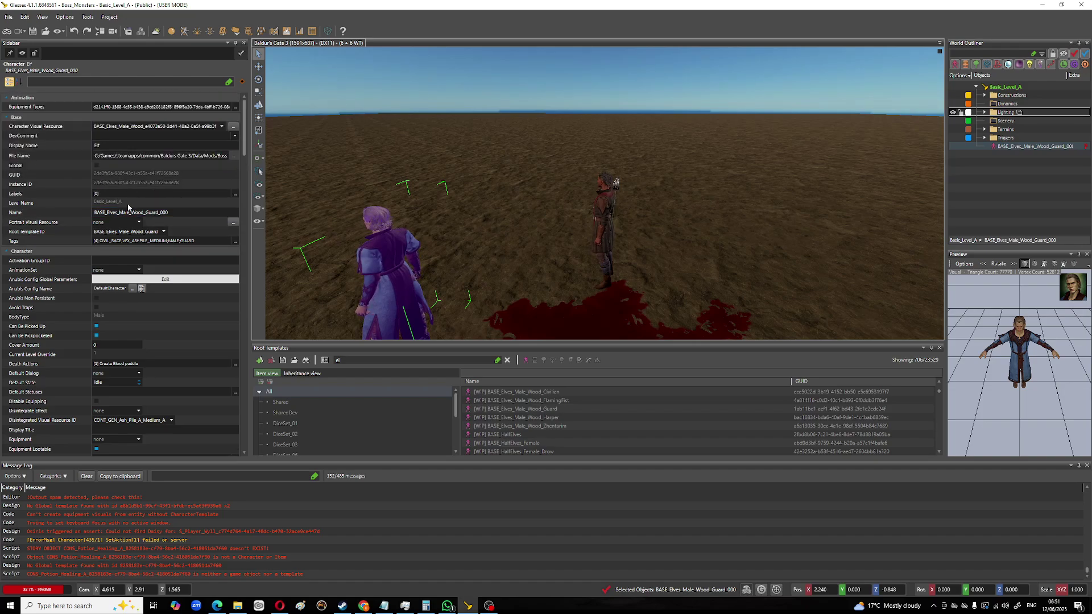
Step: Set the elf's Level Override to 10
{"action": "scroll", "coordinate": [166, 208], "scroll_direction": "down", "scroll_amount": 14}
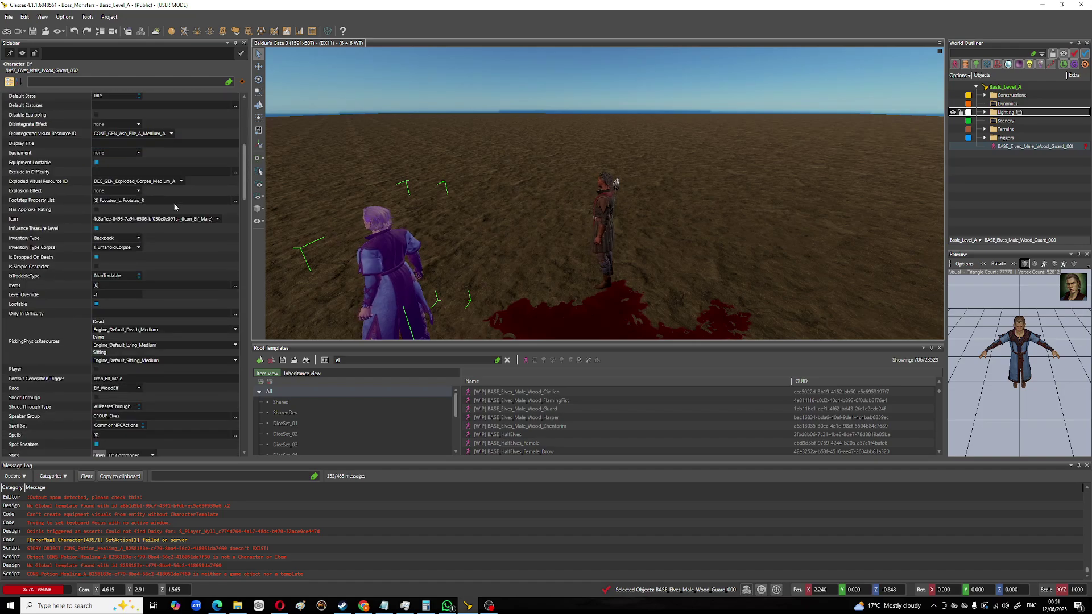
{"action": "left_click", "coordinate": [109, 289]}
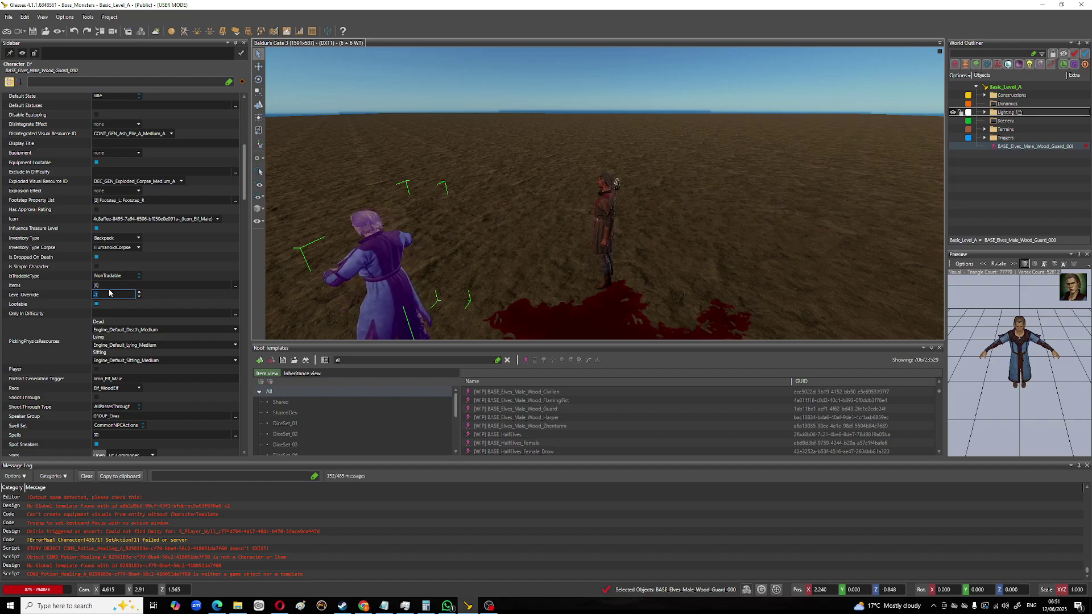
{"action": "left_click_drag", "start_coordinate": [107, 294], "coordinate": [64, 297]}
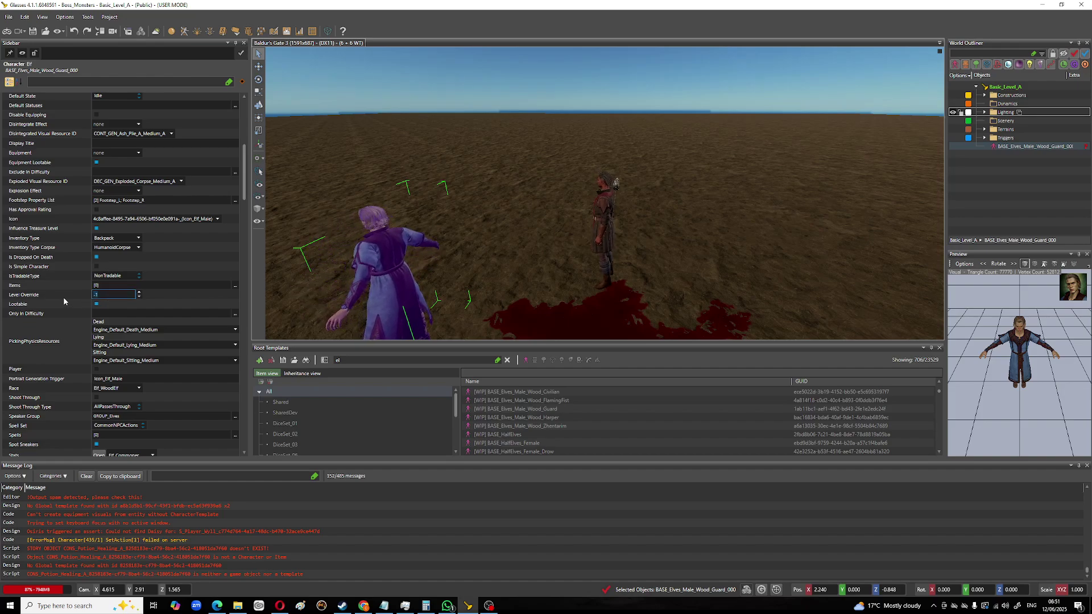
{"action": "type", "text": "10"}
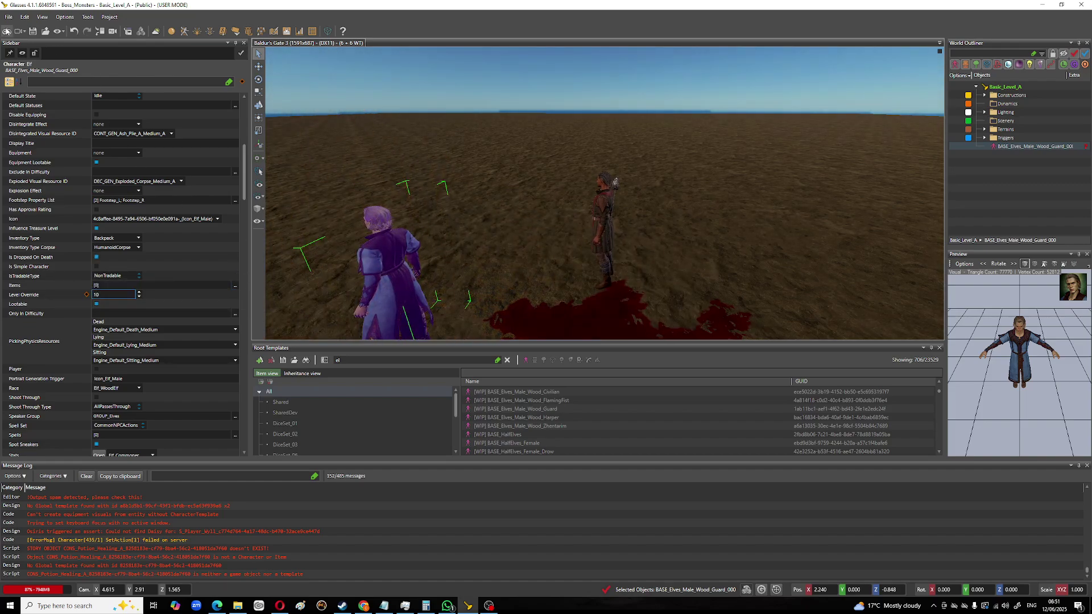
Step: Save the changed characters, examine the elf's character sheet in game mode, and return to the editor
{"action": "left_click", "coordinate": [7, 32]}
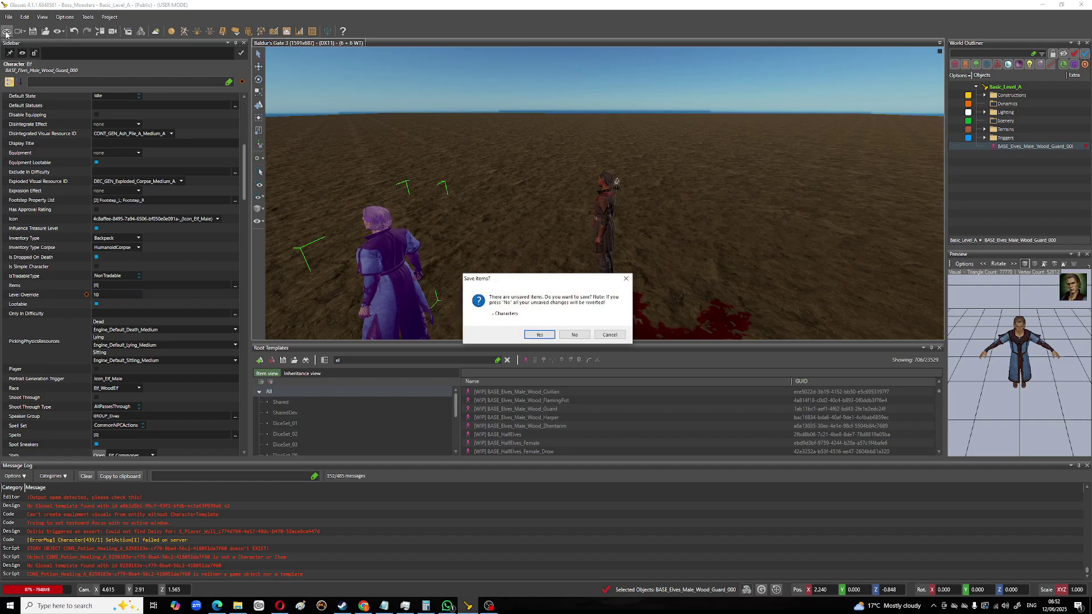
{"action": "left_click", "coordinate": [540, 334]}
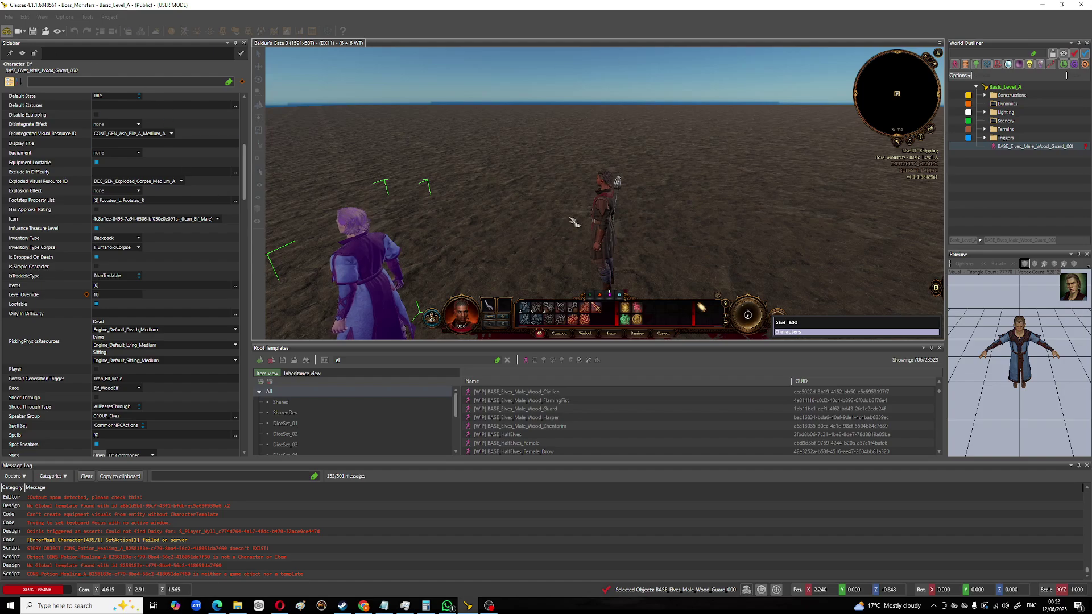
{"action": "middle_click_drag", "start_coordinate": [544, 212], "coordinate": [495, 209]}
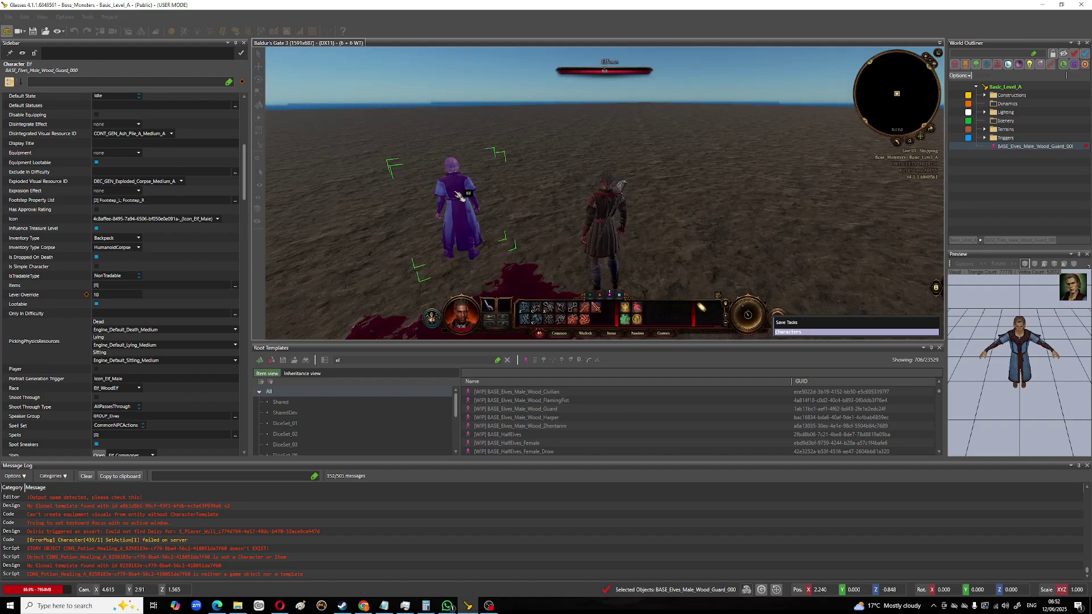
{"action": "key", "text": "t"}
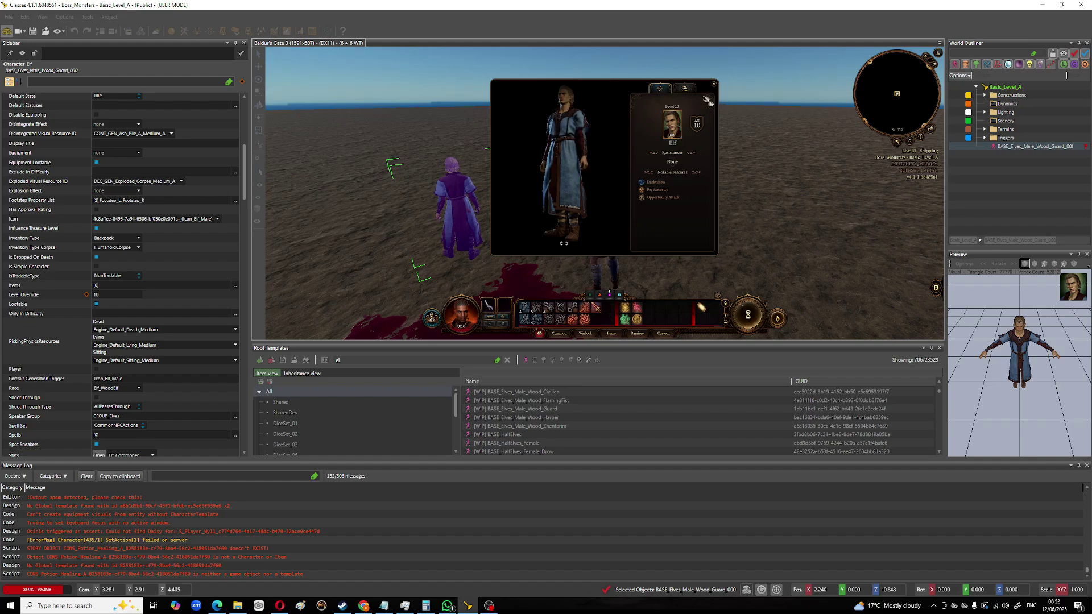
{"action": "left_click", "coordinate": [714, 85]}
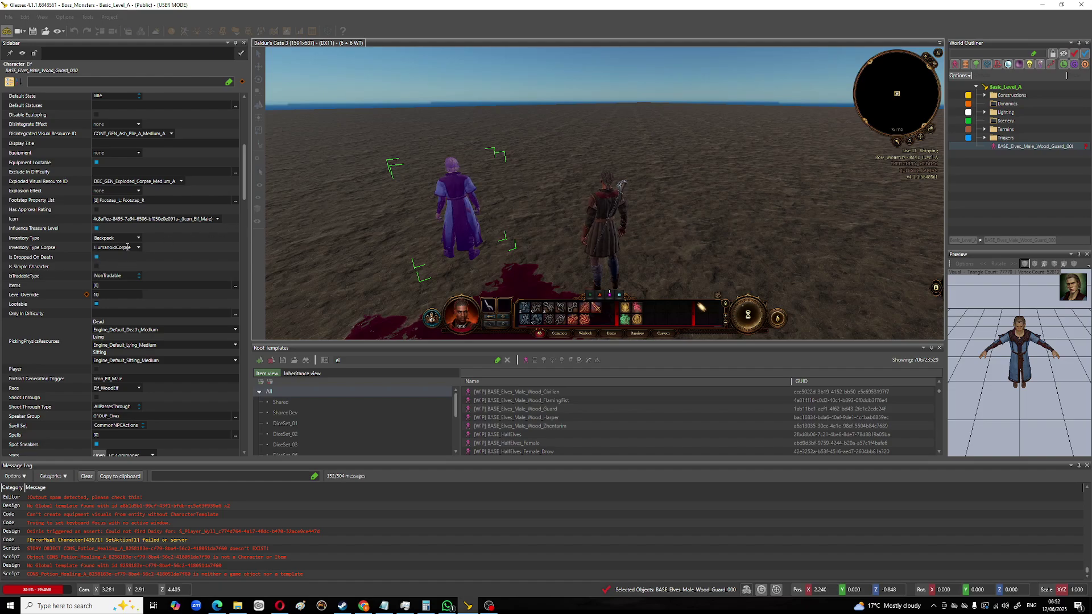
{"action": "left_click", "coordinate": [7, 31]}
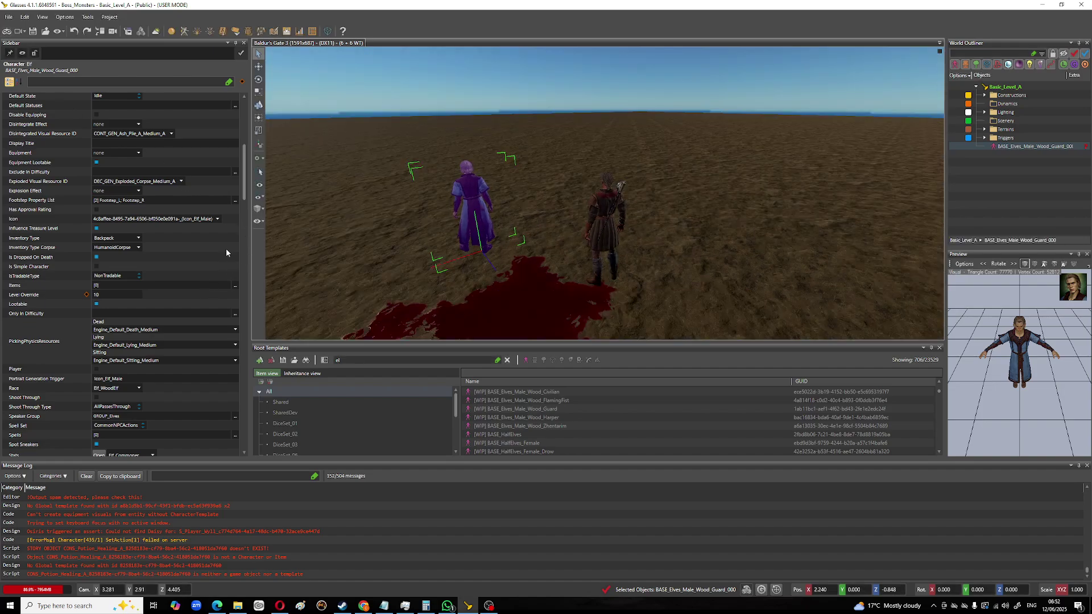
Step: Open the Stats Editor and browse the Status_BOOST entries in the Shared project's StatusData
{"action": "left_click", "coordinate": [300, 31]}
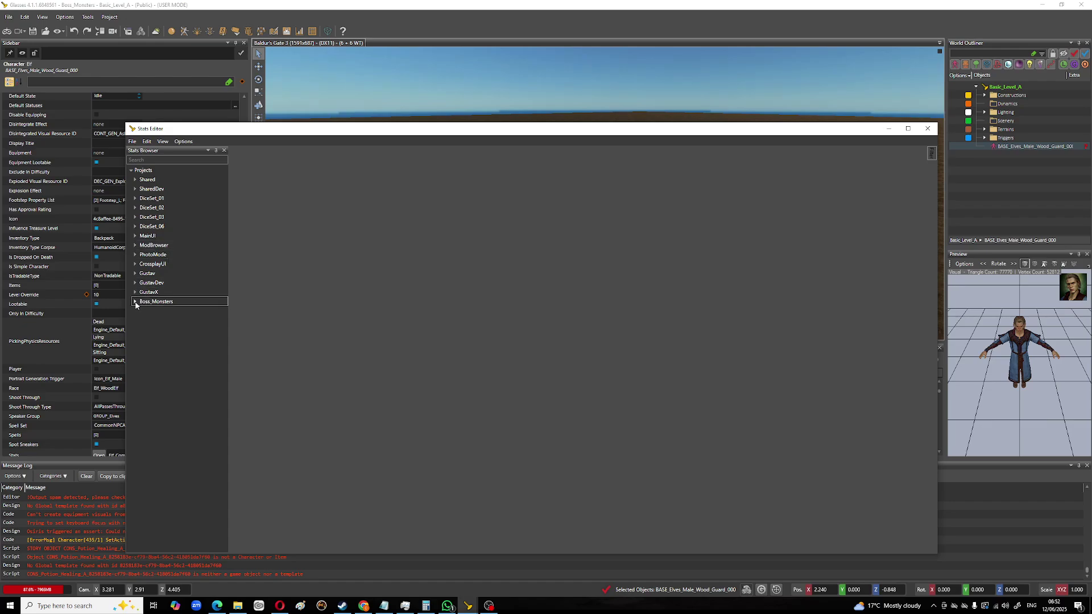
{"action": "left_click", "coordinate": [135, 180]}
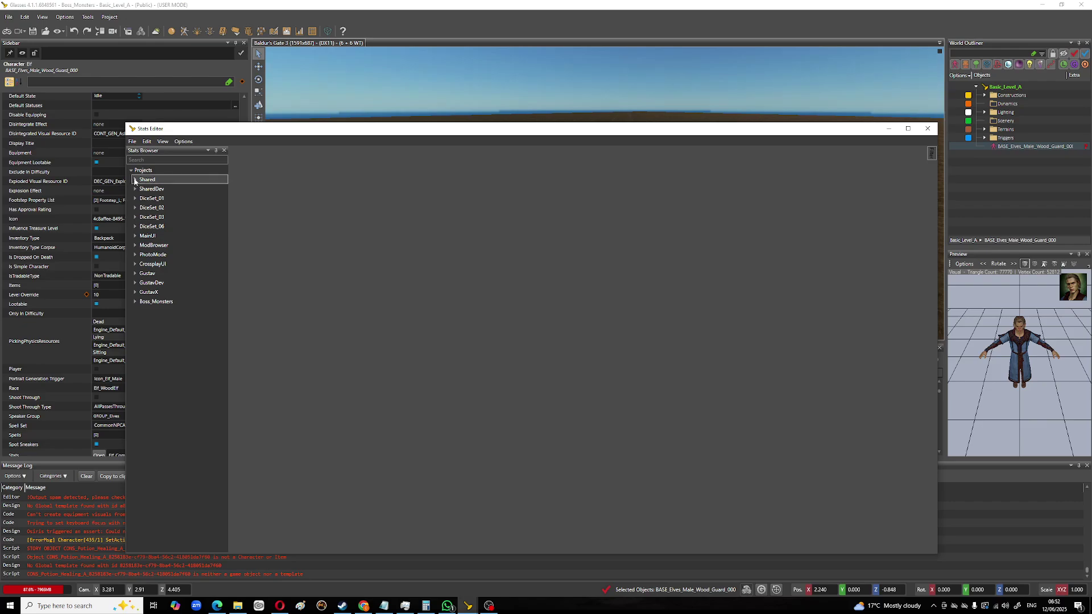
{"action": "left_click", "coordinate": [140, 283]}
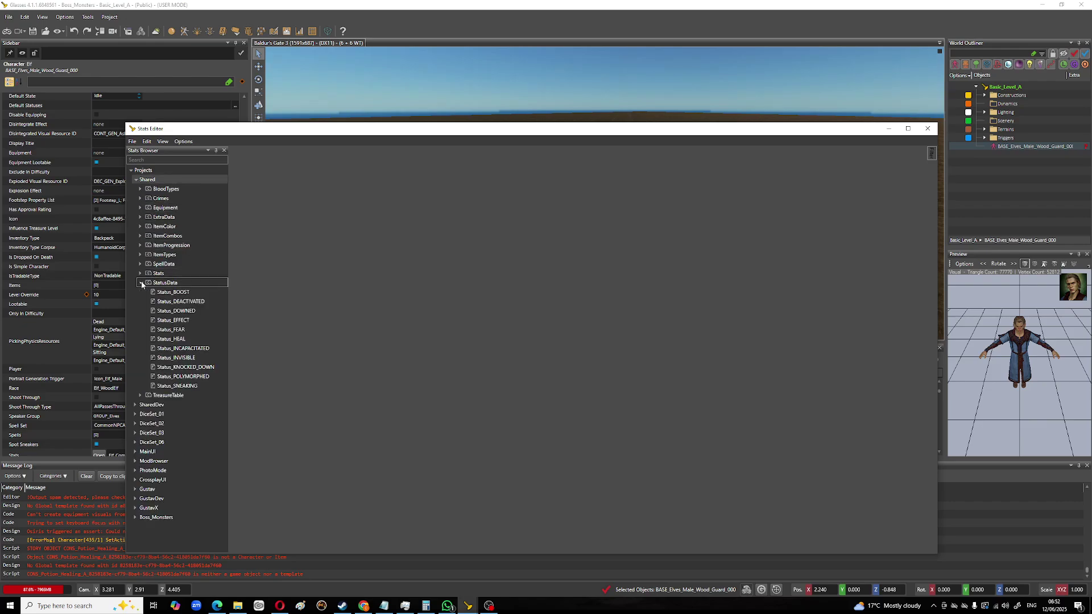
{"action": "double_click", "coordinate": [177, 293]}
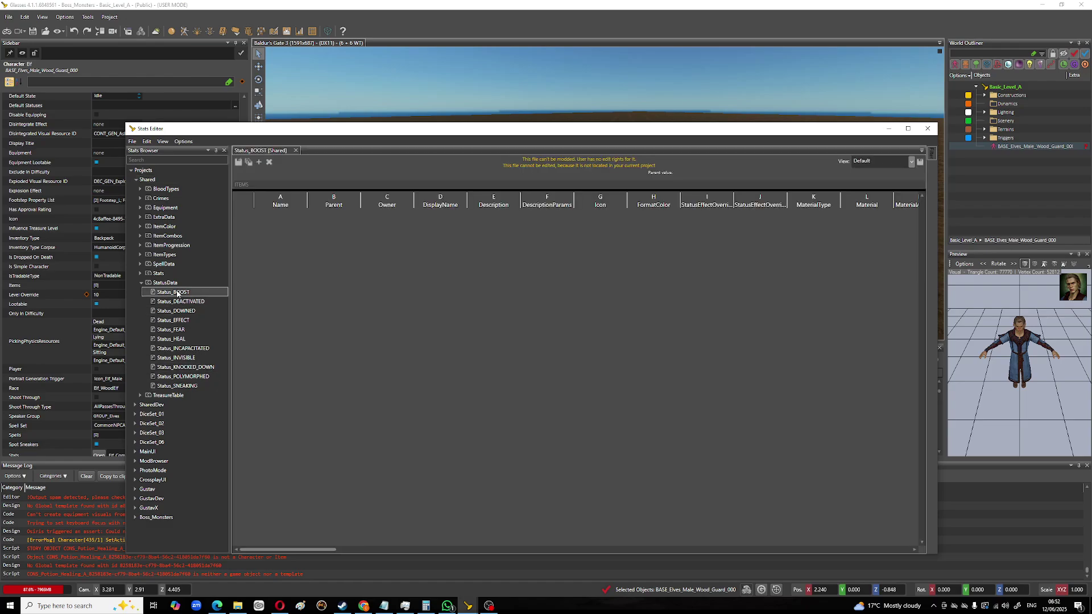
{"action": "scroll", "coordinate": [303, 388], "scroll_direction": "down", "scroll_amount": 6}
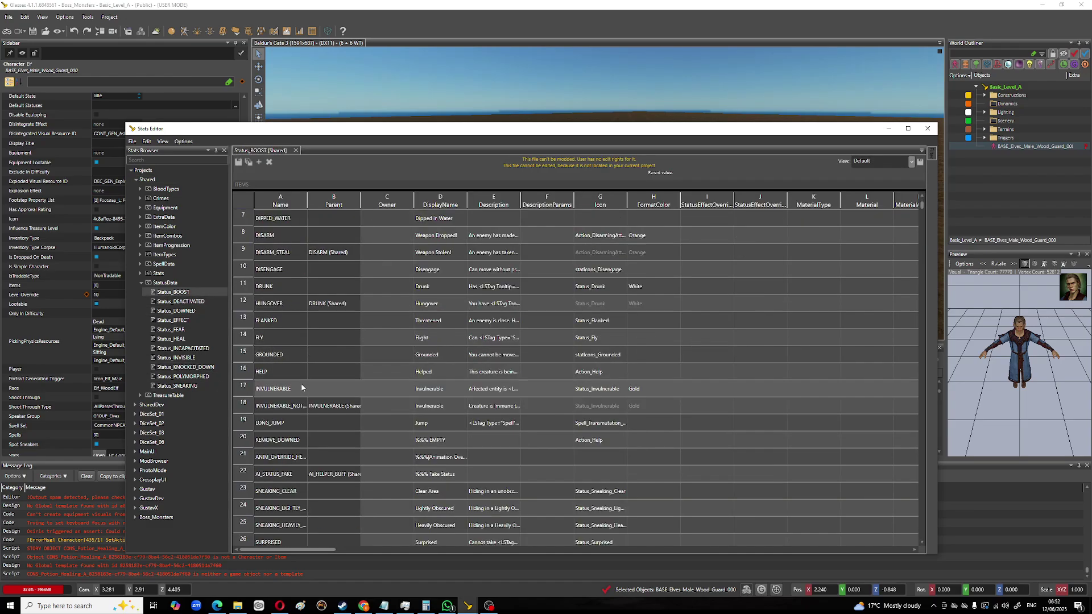
{"action": "scroll", "coordinate": [303, 388], "scroll_direction": "down", "scroll_amount": 16}
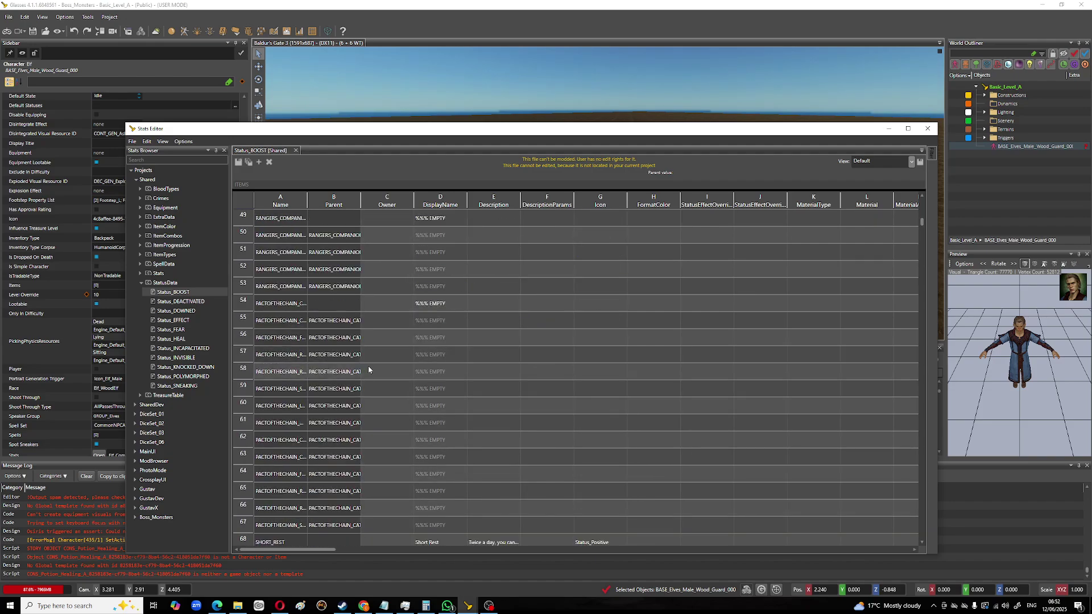
{"action": "scroll", "coordinate": [370, 369], "scroll_direction": "down", "scroll_amount": 4}
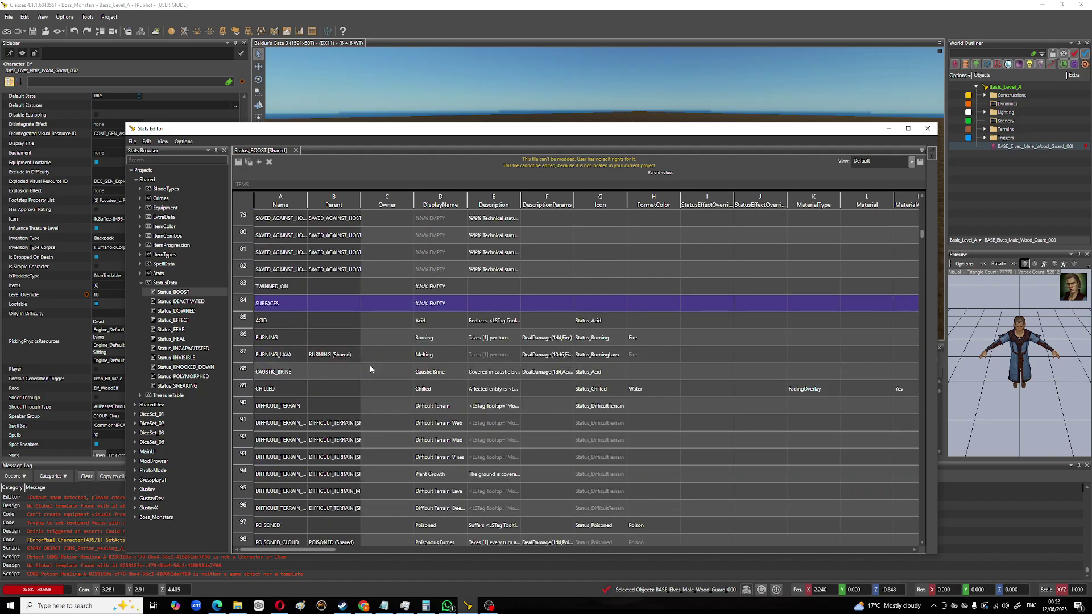
{"action": "scroll", "coordinate": [370, 367], "scroll_direction": "down", "scroll_amount": 5}
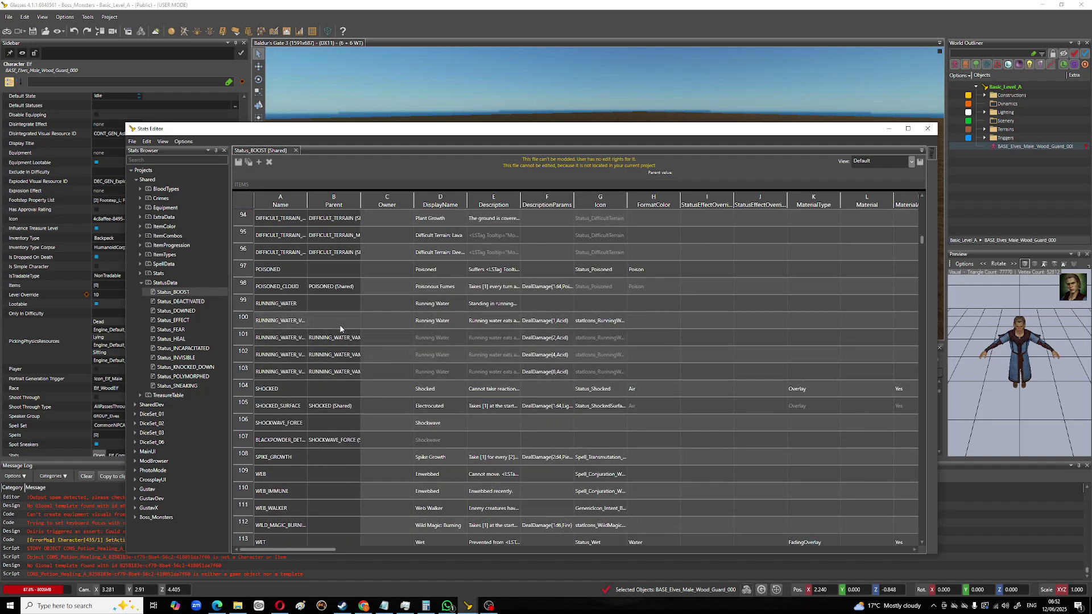
Step: Examine the options for overriding or creating a derived entry from the RUNNING_WATER_VAMPIRE status in row 100, and minimize the Stats Editor
{"action": "left_click", "coordinate": [239, 321]}
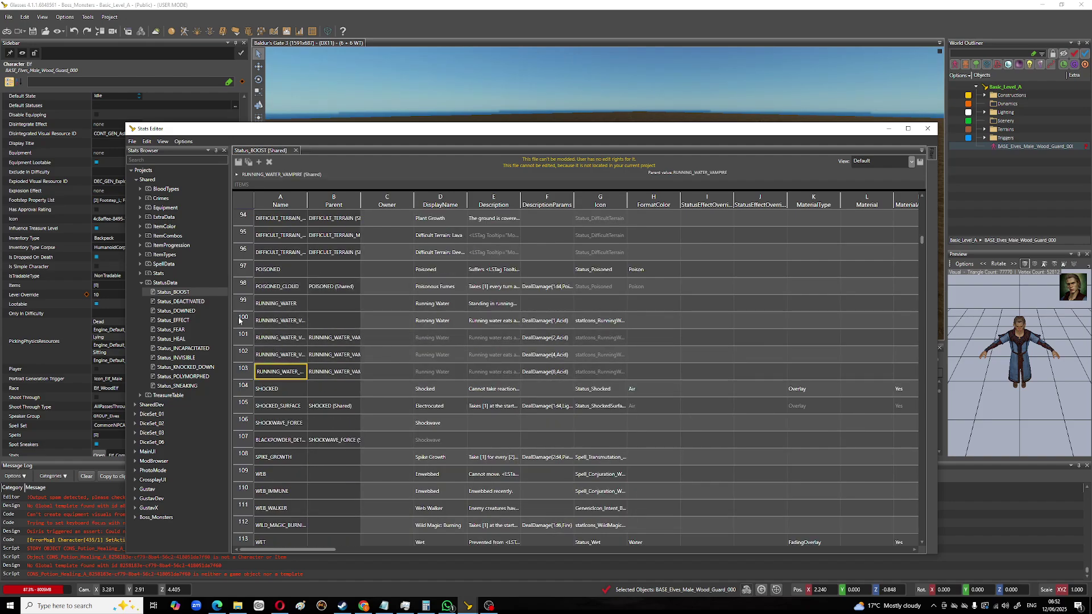
{"action": "left_click", "coordinate": [241, 321]}
{"action": "right_click", "coordinate": [242, 322]}
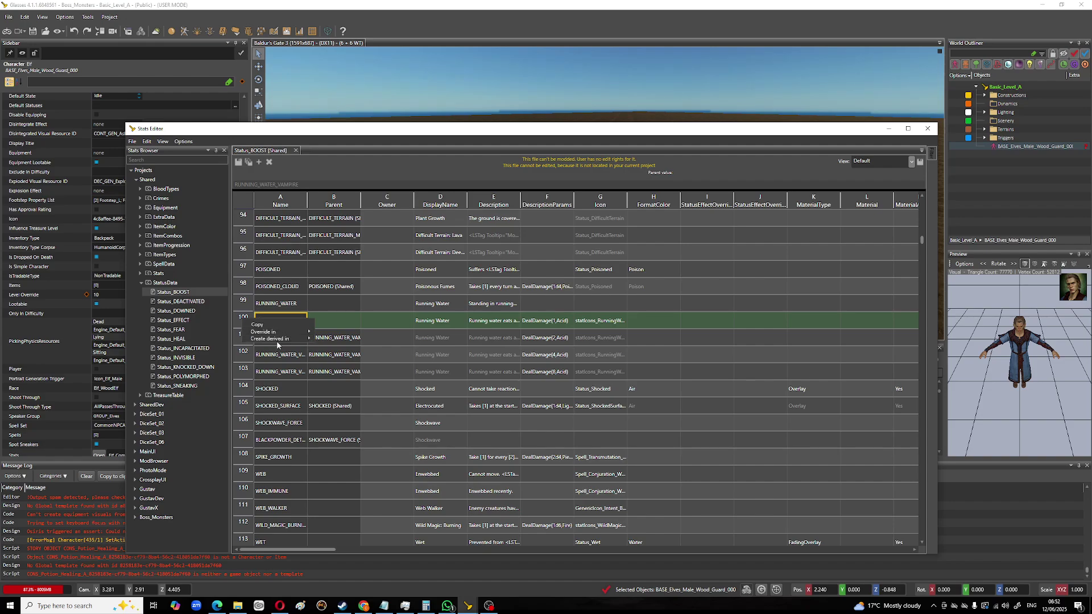
{"action": "mouse_move", "coordinate": [288, 339]}
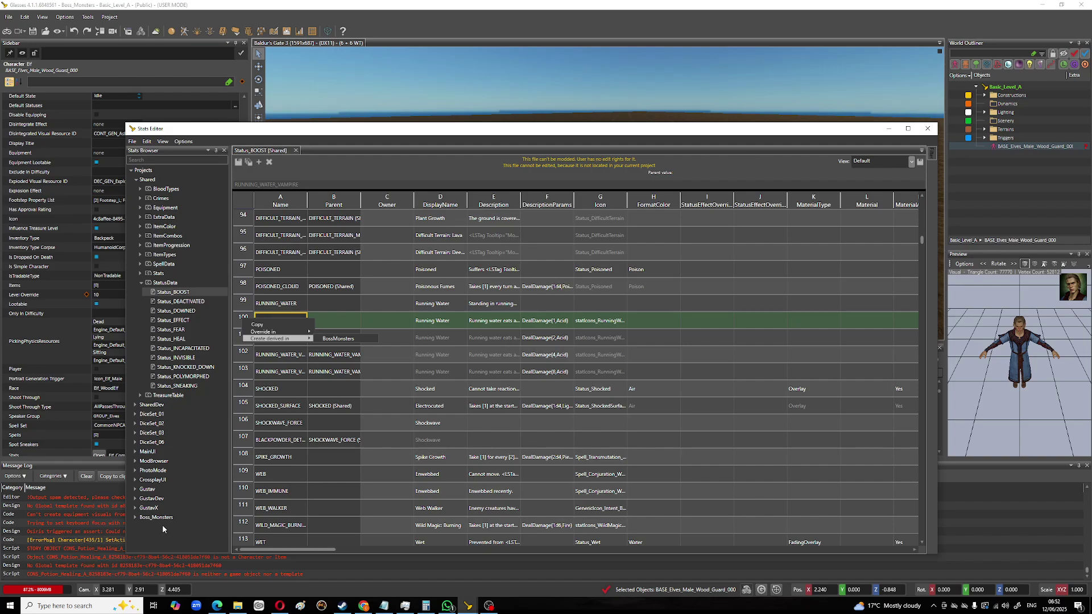
{"action": "left_click", "coordinate": [889, 129]}
{"action": "left_click", "coordinate": [889, 130]}
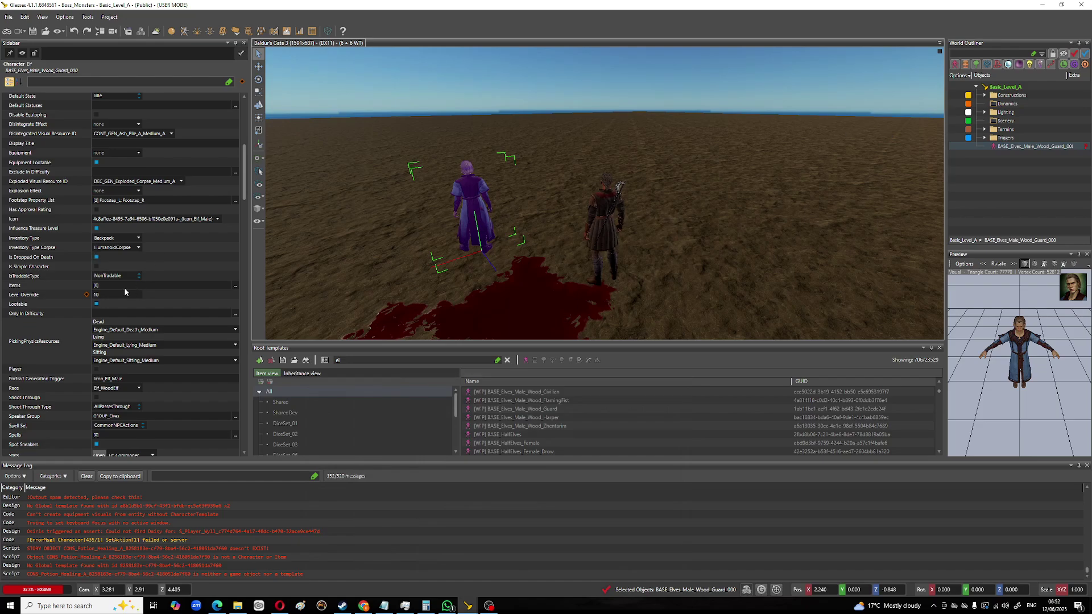
Step: Assign the DRUNK boost to the elf's Default Statuses and enable Disable Equipping
{"action": "scroll", "coordinate": [143, 385], "scroll_direction": "down", "scroll_amount": 1}
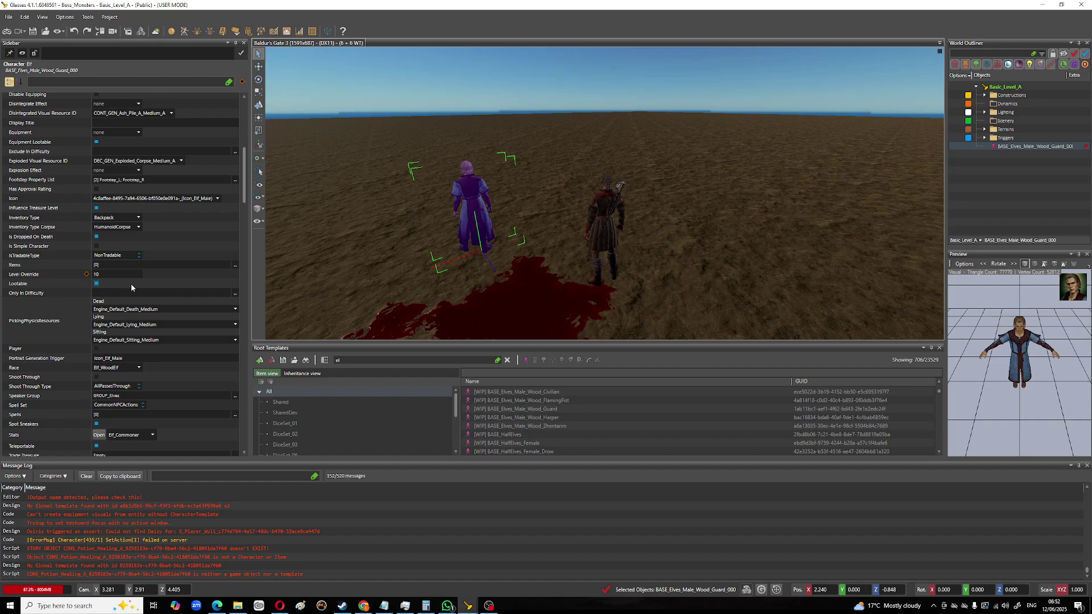
{"action": "scroll", "coordinate": [131, 284], "scroll_direction": "up", "scroll_amount": 9}
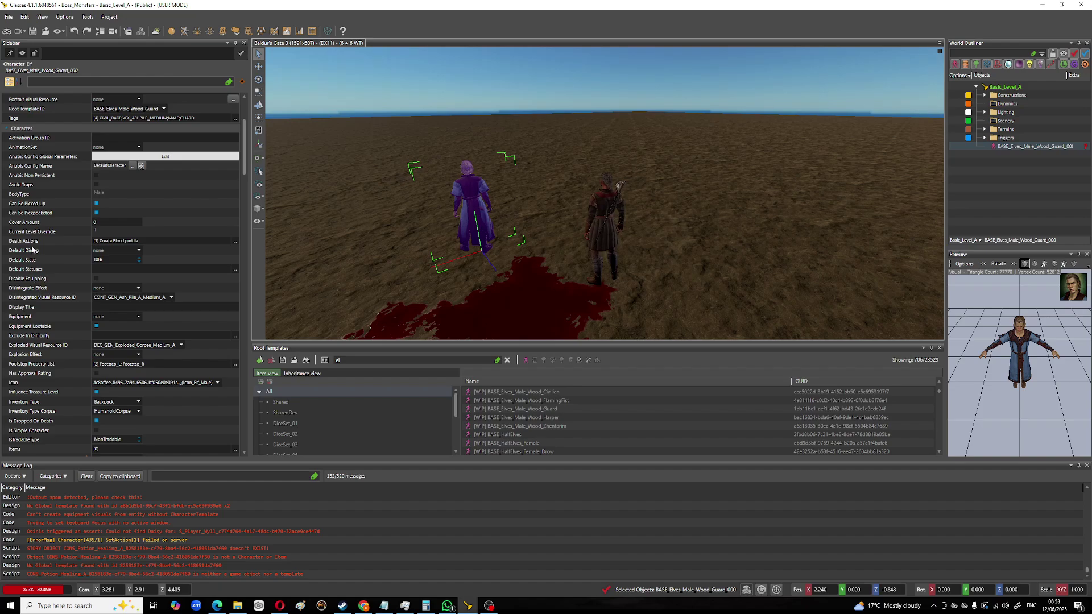
{"action": "left_click", "coordinate": [237, 271]}
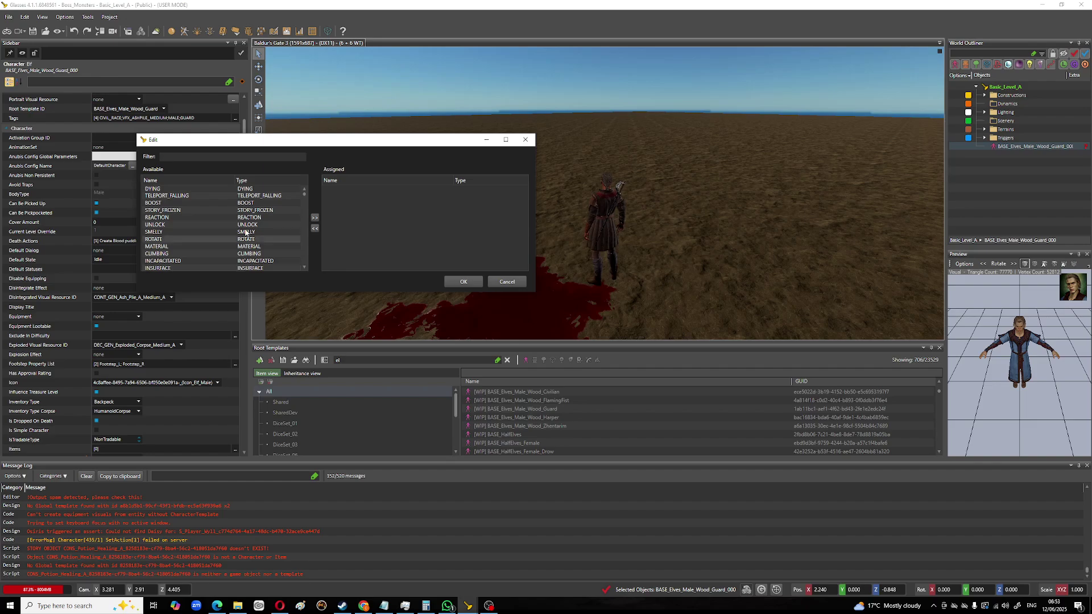
{"action": "left_click", "coordinate": [201, 155]}
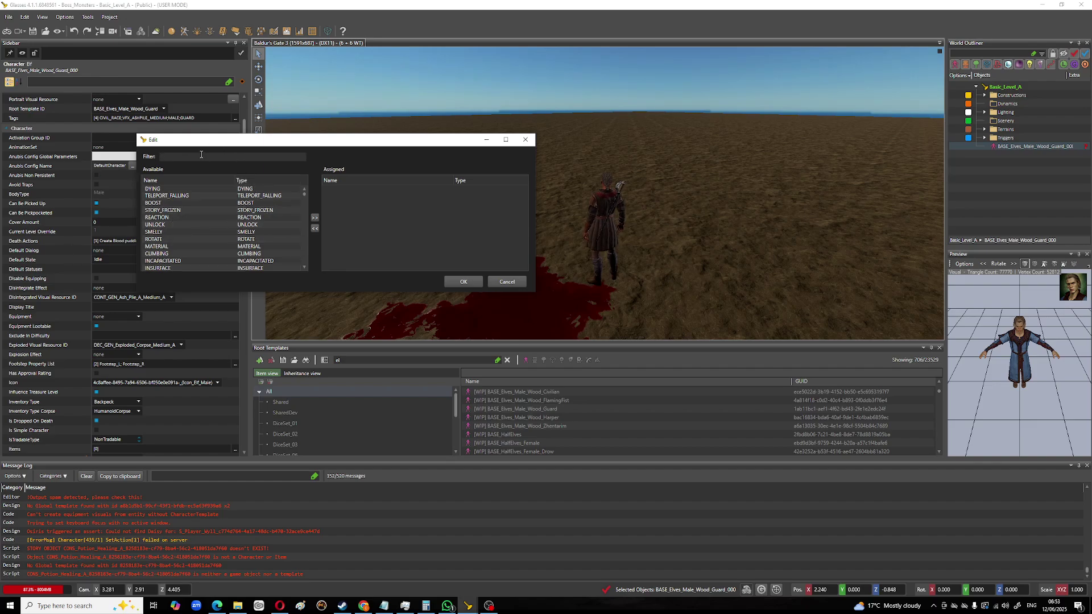
{"action": "scroll", "coordinate": [188, 244], "scroll_direction": "down", "scroll_amount": 5}
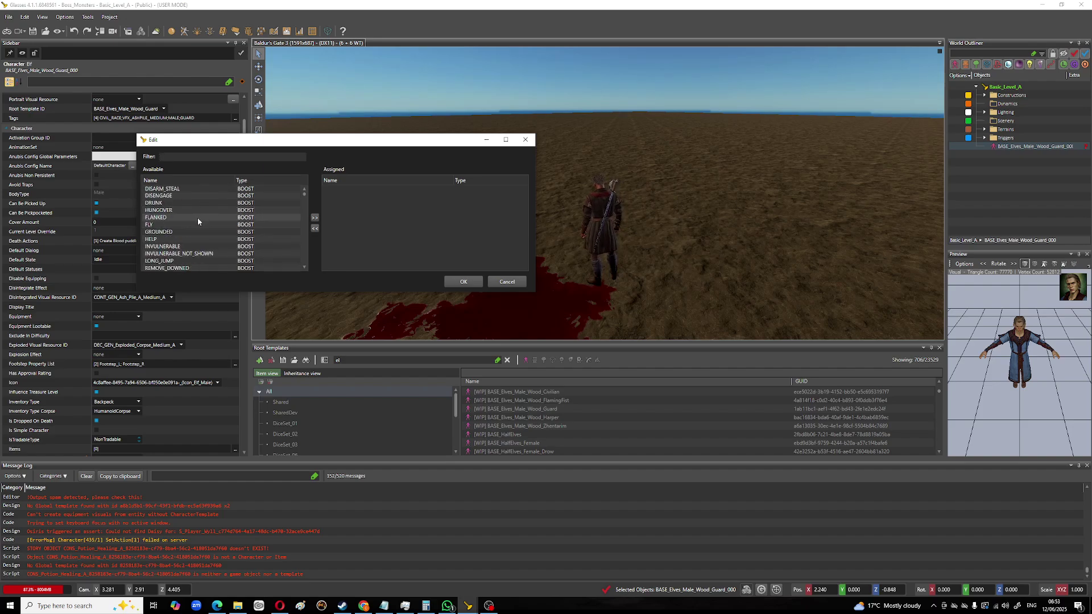
{"action": "left_click", "coordinate": [159, 203]}
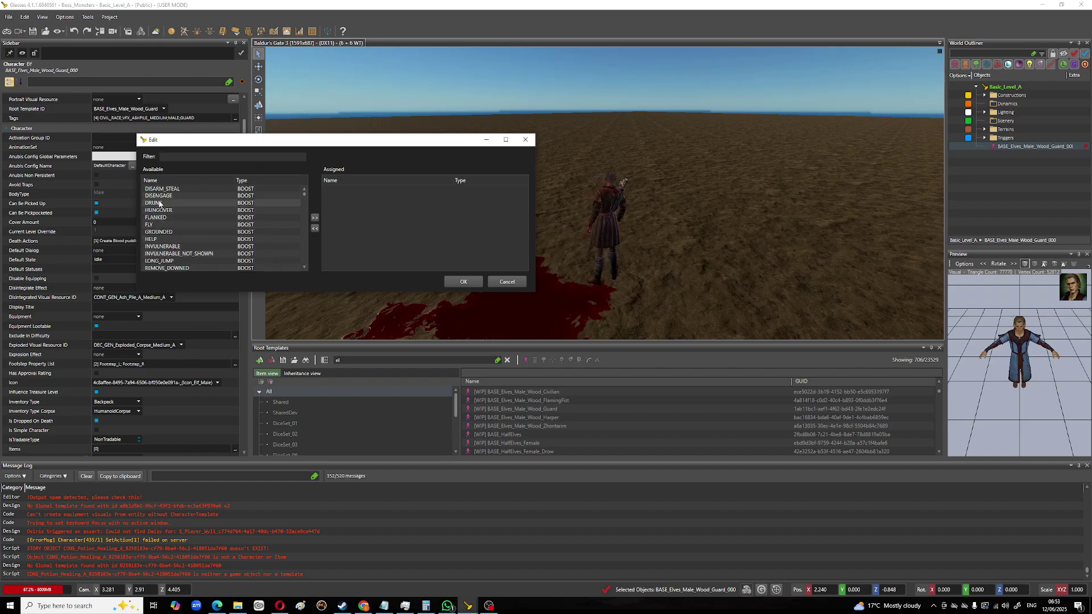
{"action": "double_click", "coordinate": [159, 203]}
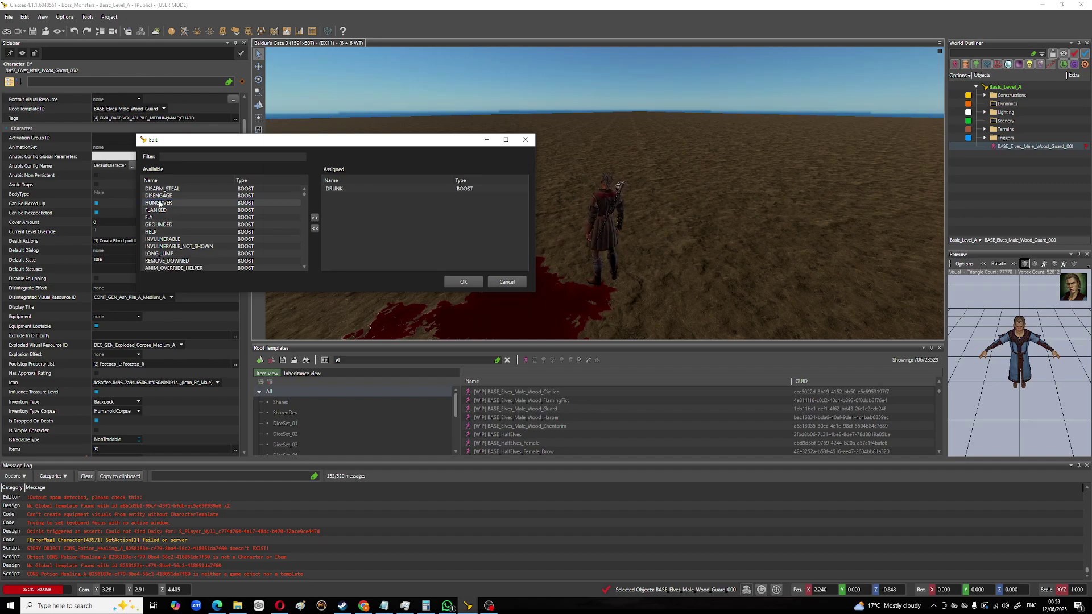
{"action": "left_click", "coordinate": [464, 281]}
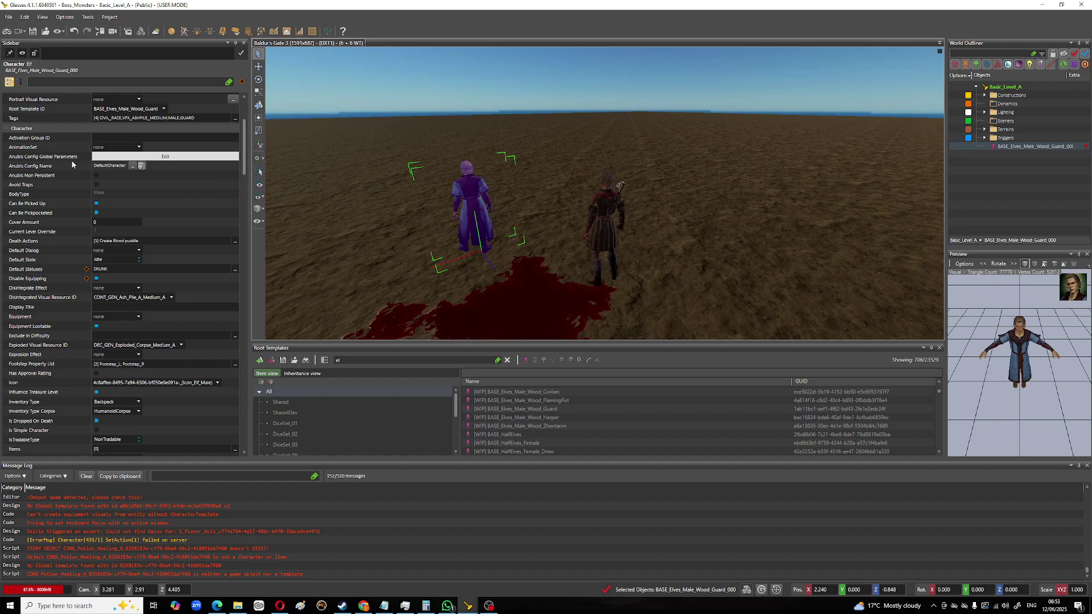
Step: Set the elf's AnimationSet to CAMBION_F_MIZORA_Base
{"action": "left_click", "coordinate": [139, 146]}
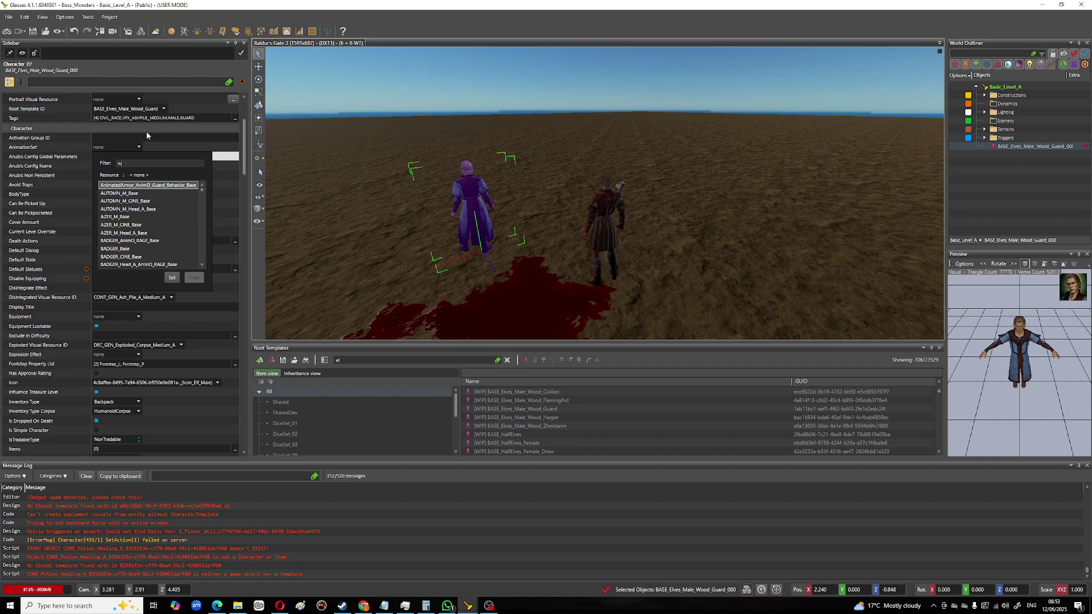
{"action": "type", "text": "mi"}
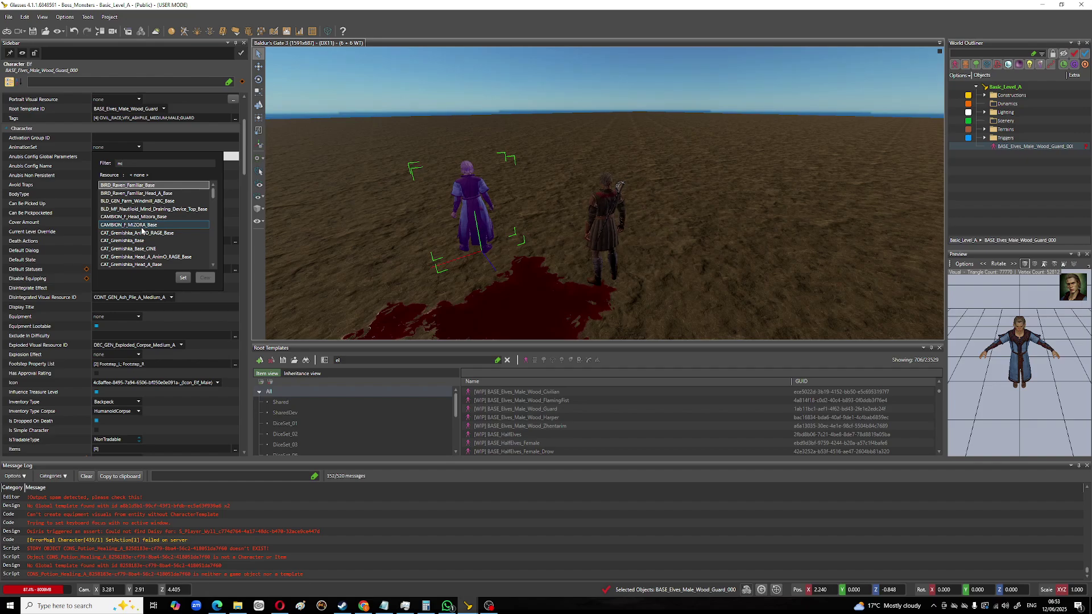
{"action": "double_click", "coordinate": [143, 227]}
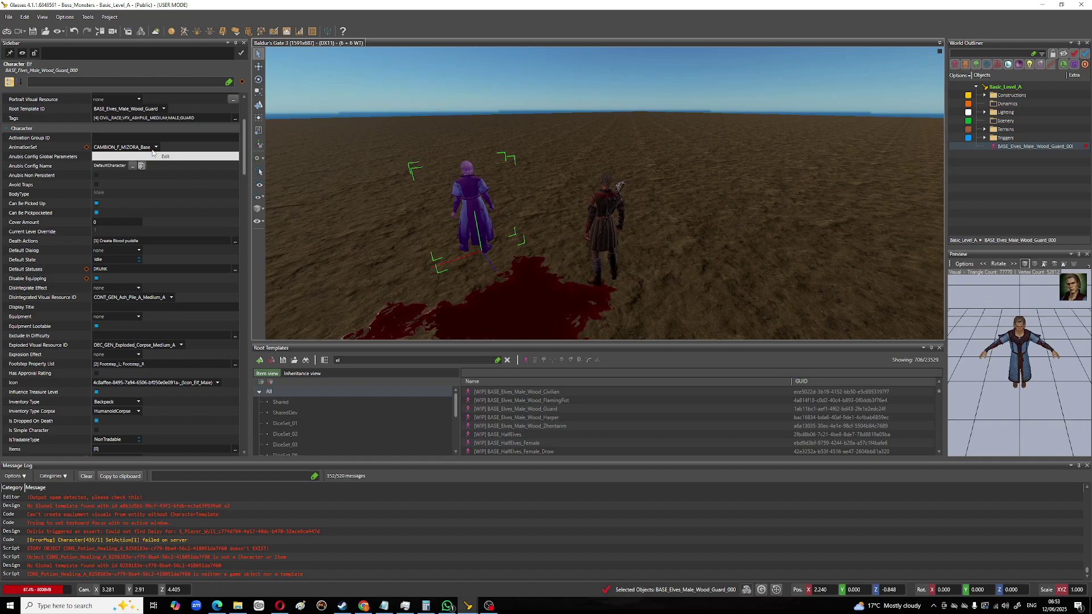
Step: Set the elf's AnimationSet to CROWD_HUM_M_AnimO_RFG_SitFloor_03_Base and save the changed characters
{"action": "left_click", "coordinate": [156, 148]}
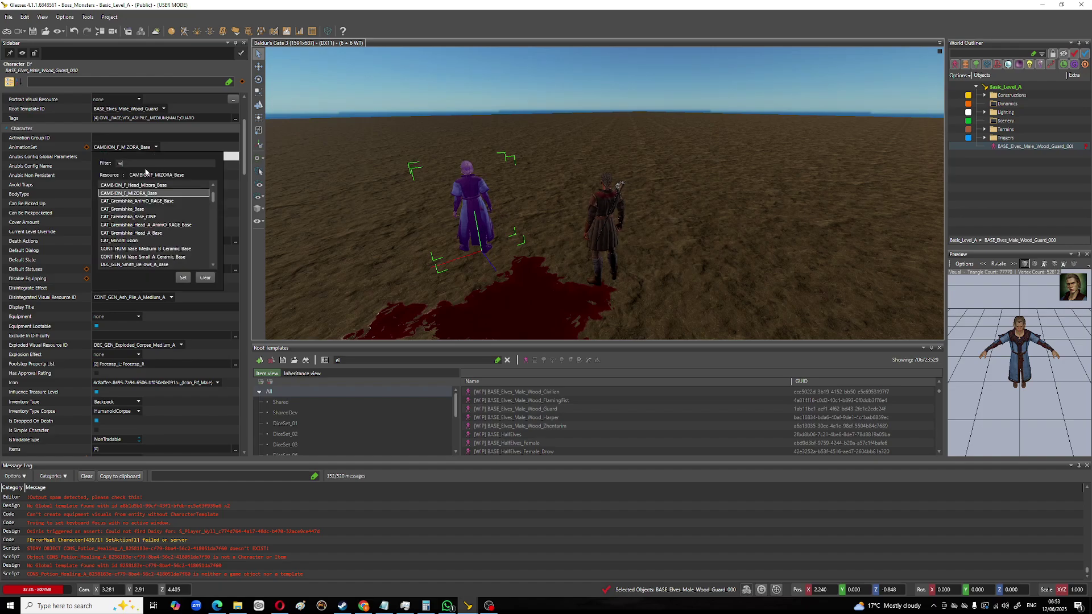
{"action": "type", "text": "sitr"}
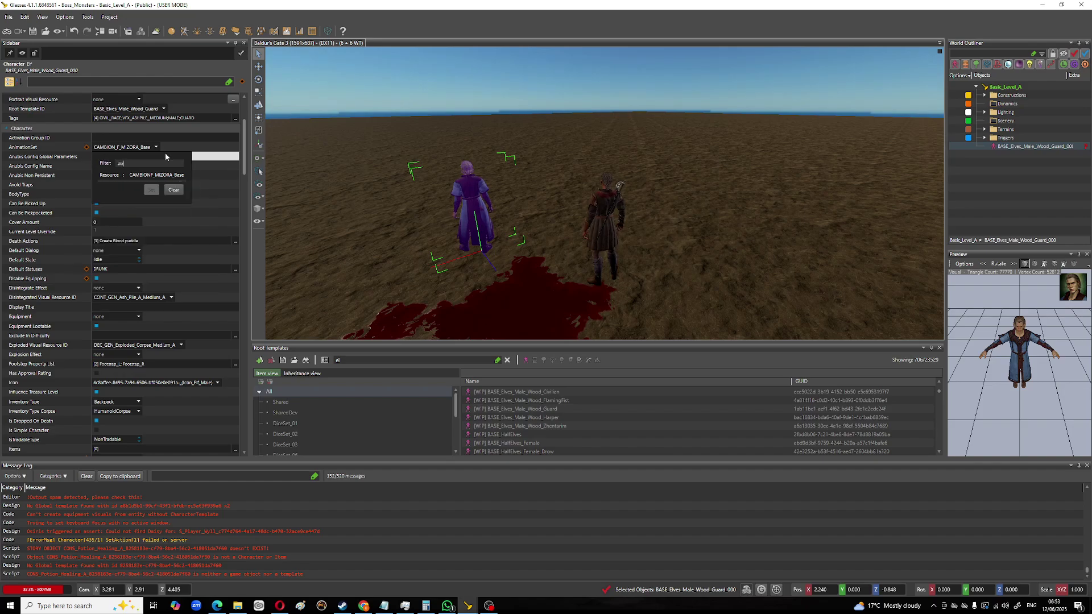
{"action": "key", "text": "BackSpace"}
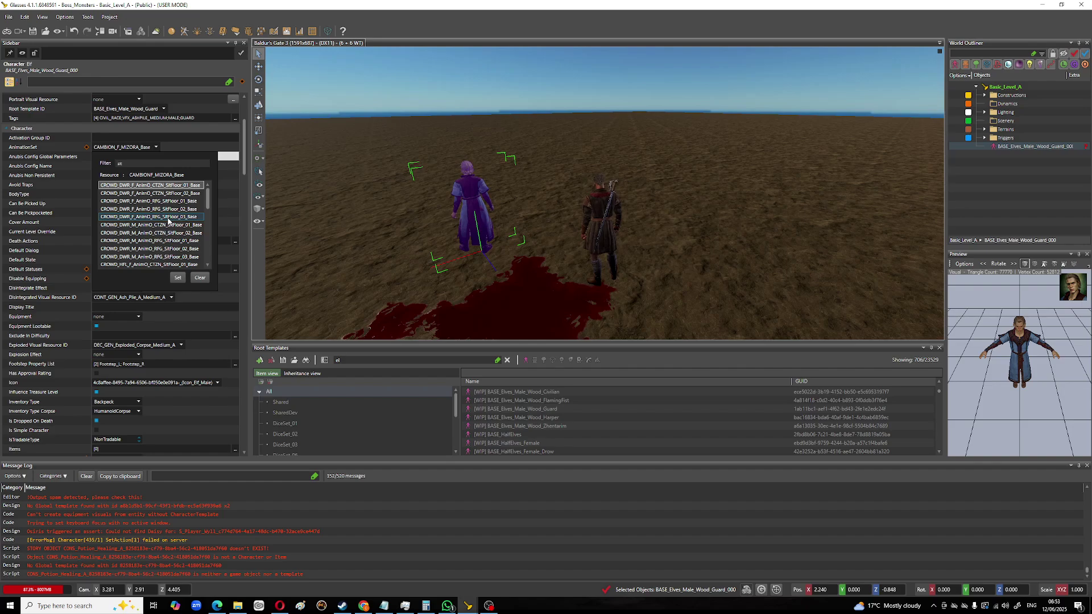
{"action": "scroll", "coordinate": [165, 224], "scroll_direction": "down", "scroll_amount": 10}
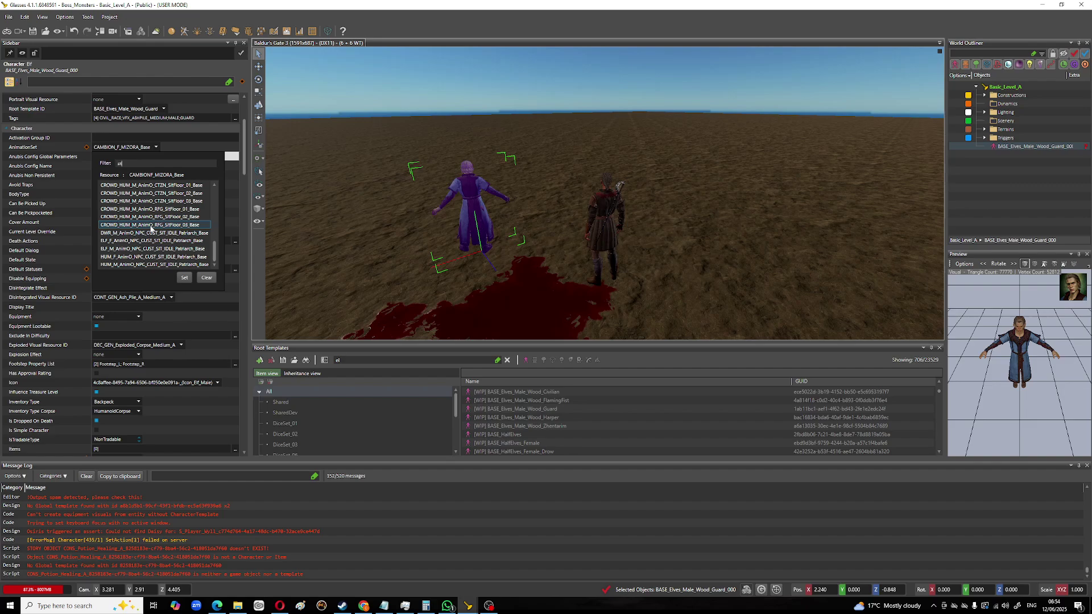
{"action": "left_click", "coordinate": [151, 225]}
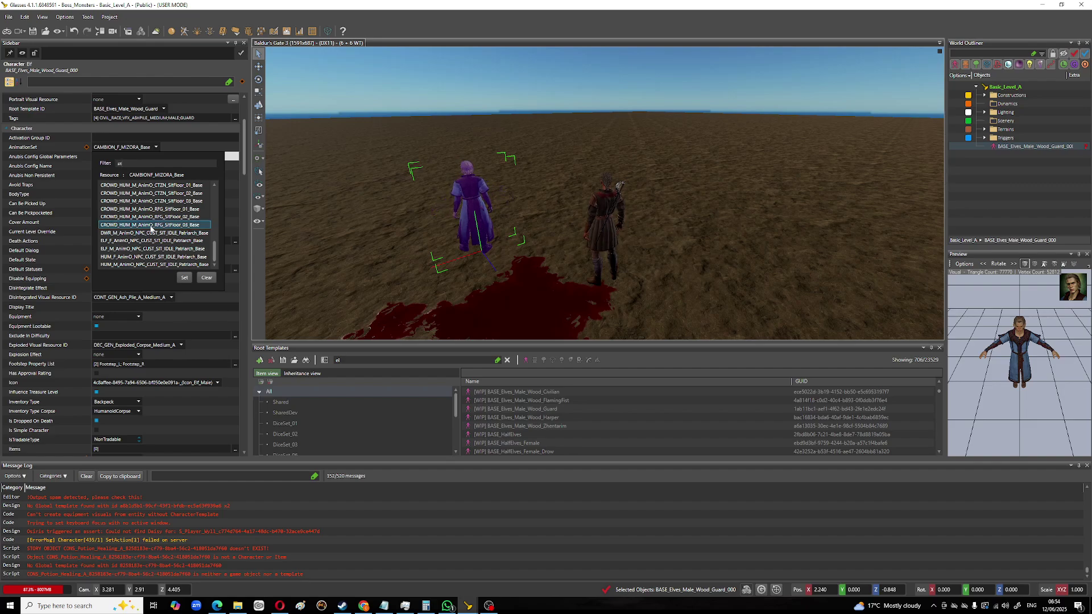
{"action": "left_click", "coordinate": [184, 278]}
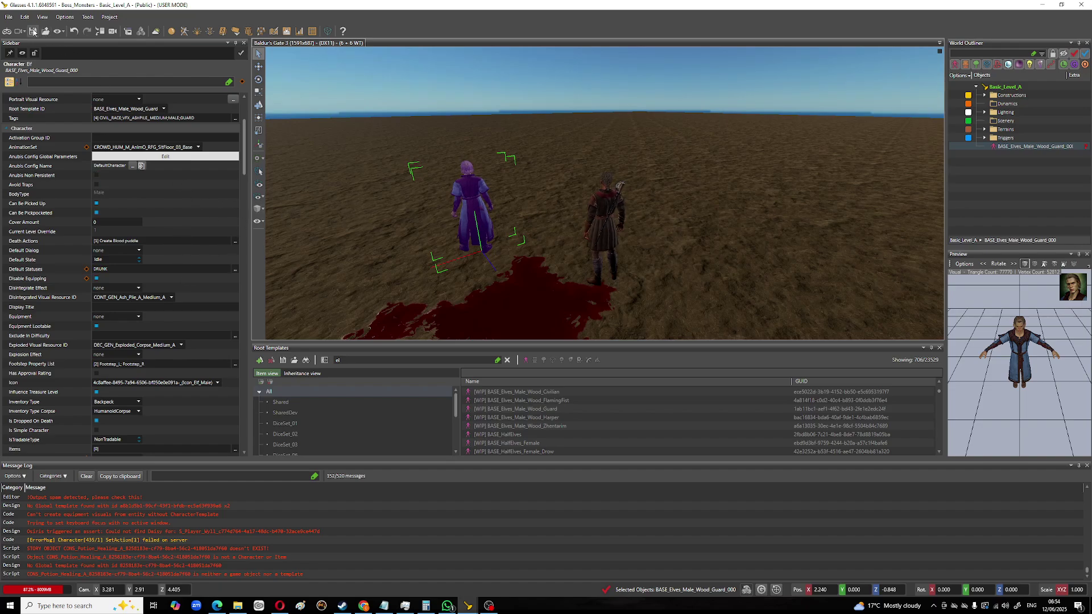
{"action": "left_click", "coordinate": [33, 31]}
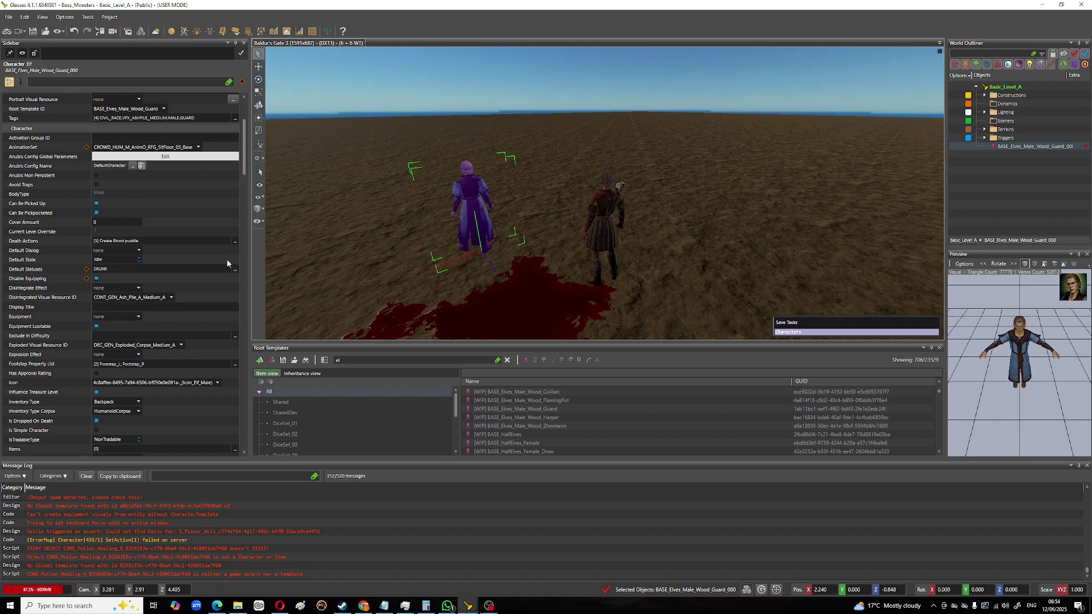
Step: Examine the elf's remaining character, combat, death, climbing and Locomotion Movement properties
{"action": "scroll", "coordinate": [226, 261], "scroll_direction": "down", "scroll_amount": 6}
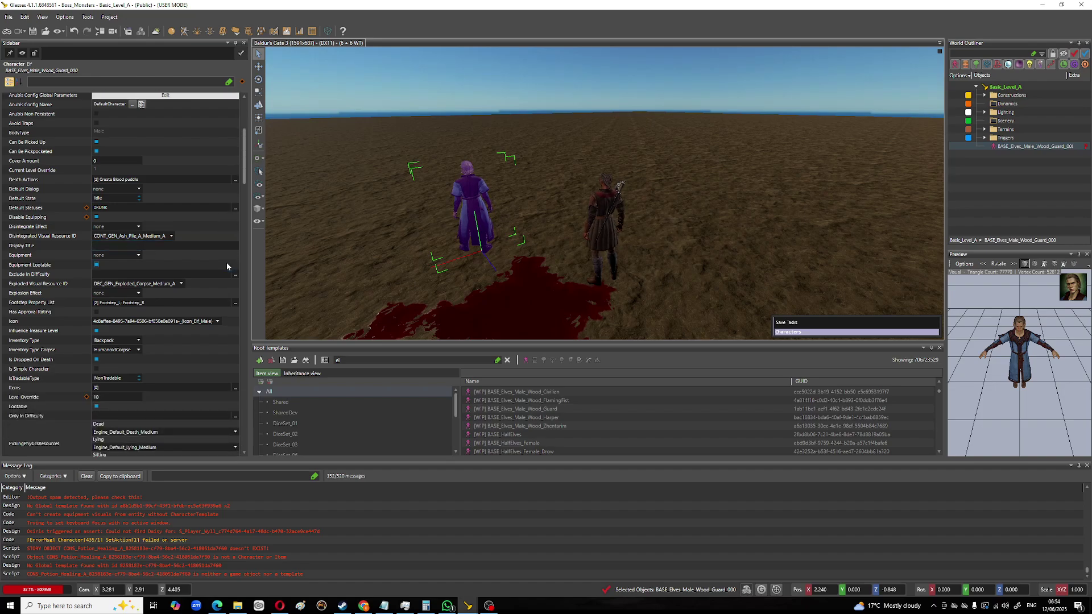
{"action": "scroll", "coordinate": [224, 267], "scroll_direction": "down", "scroll_amount": 3}
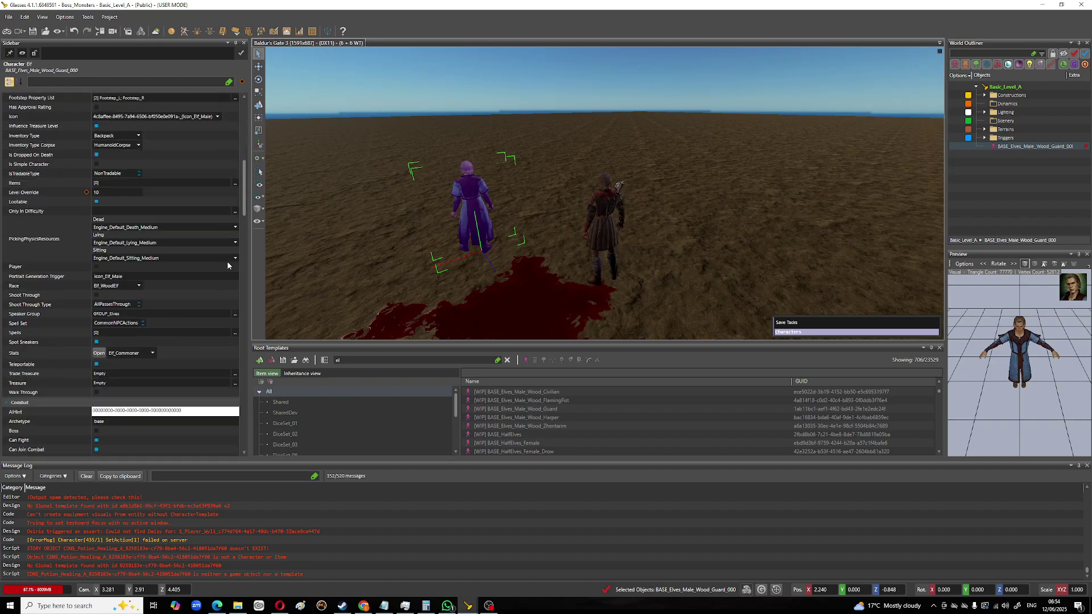
{"action": "scroll", "coordinate": [230, 267], "scroll_direction": "down", "scroll_amount": 4}
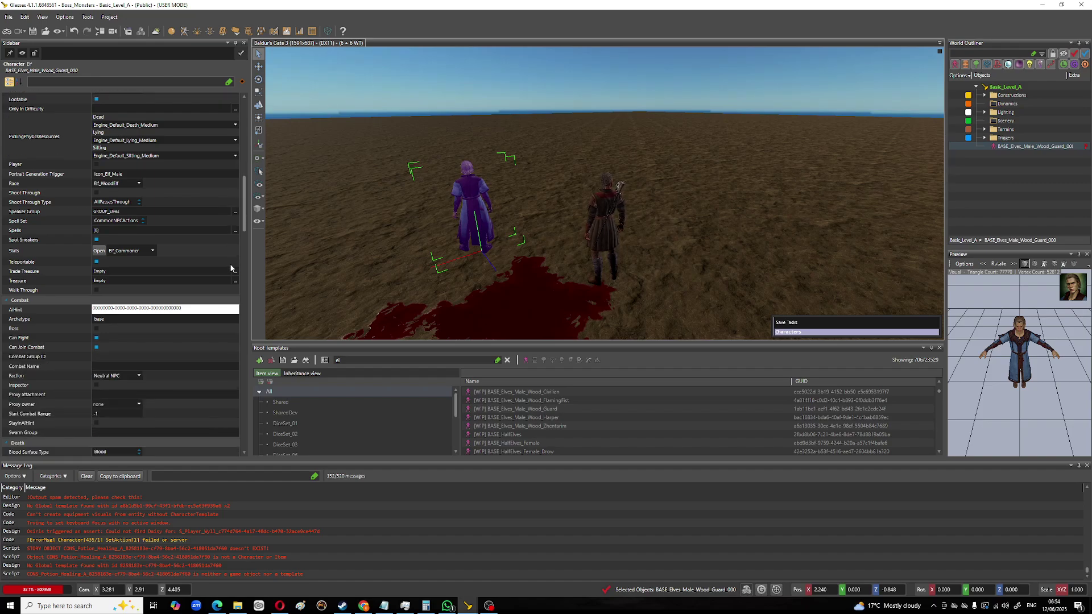
{"action": "scroll", "coordinate": [230, 267], "scroll_direction": "down", "scroll_amount": 10}
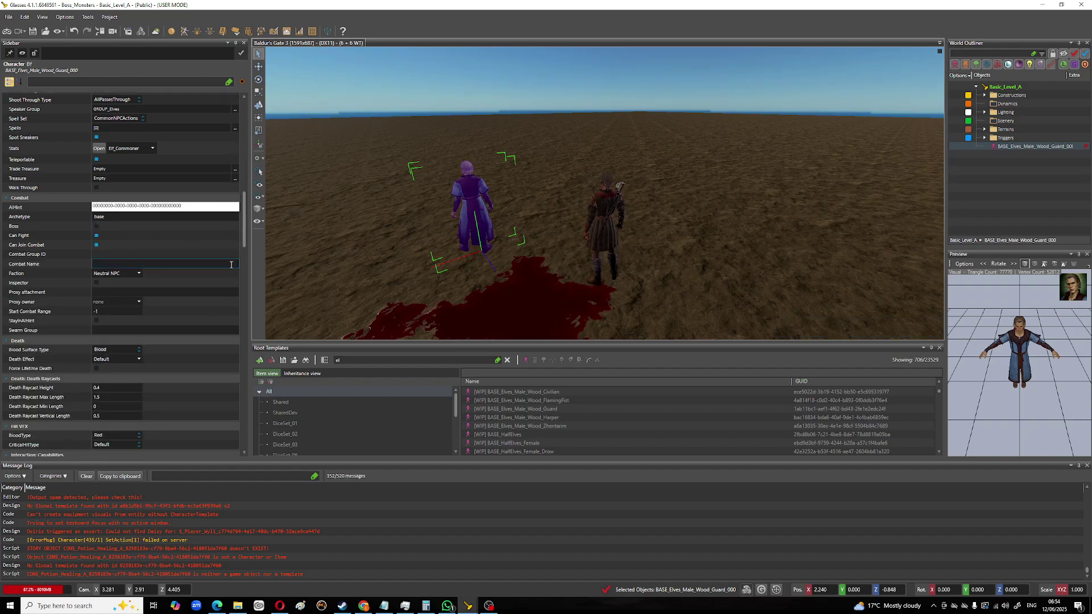
{"action": "scroll", "coordinate": [230, 268], "scroll_direction": "down", "scroll_amount": 10}
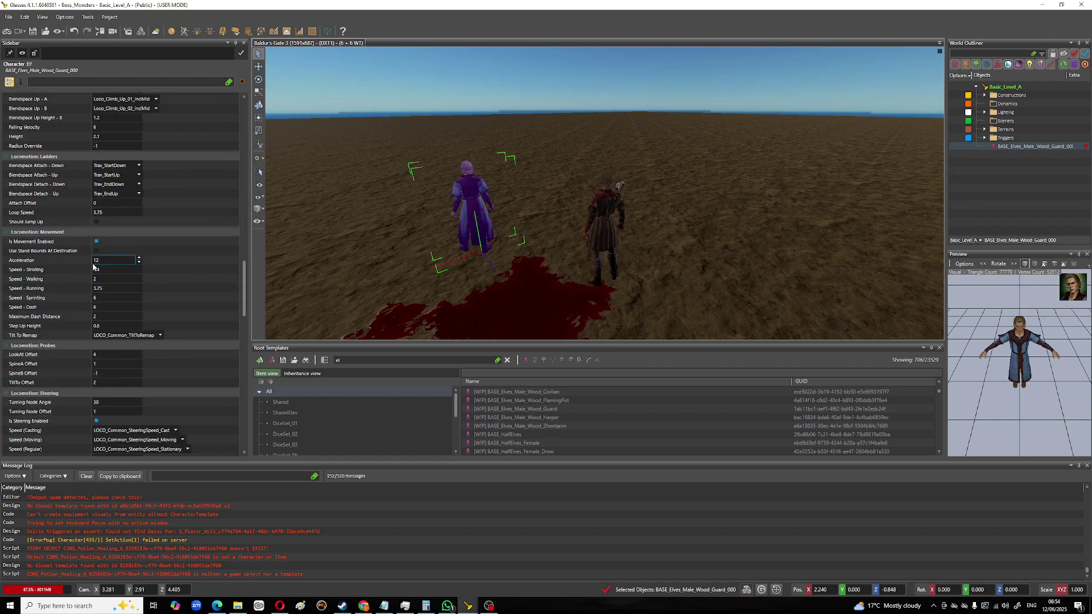
{"action": "left_click", "coordinate": [101, 317]}
{"action": "scroll", "coordinate": [172, 281], "scroll_direction": "up", "scroll_amount": 4}
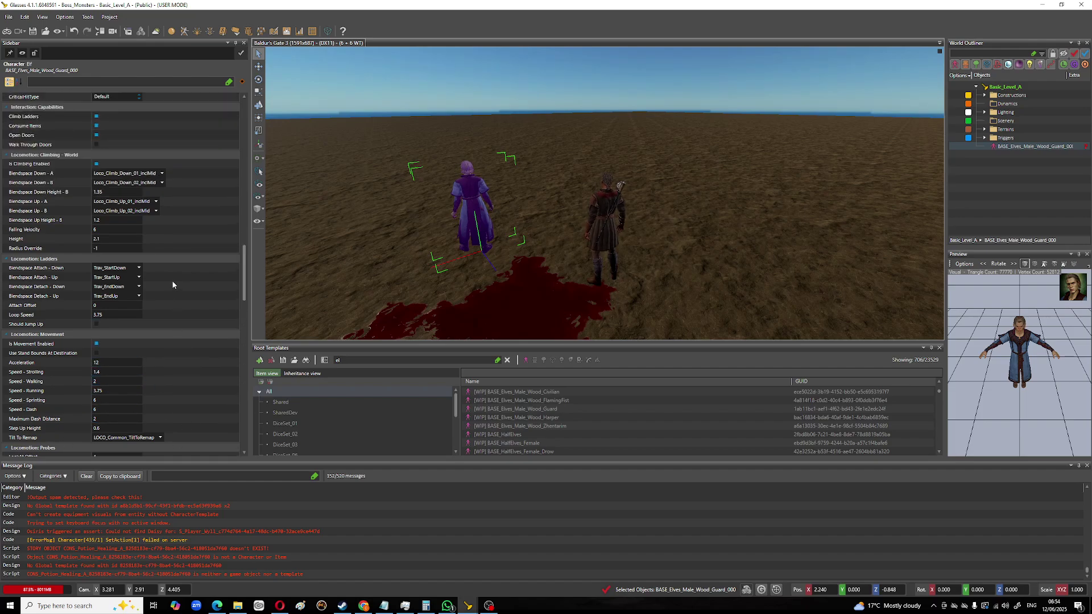
Step: Enable the Boss option in the elf's Combat properties
{"action": "scroll", "coordinate": [172, 284], "scroll_direction": "up", "scroll_amount": 7}
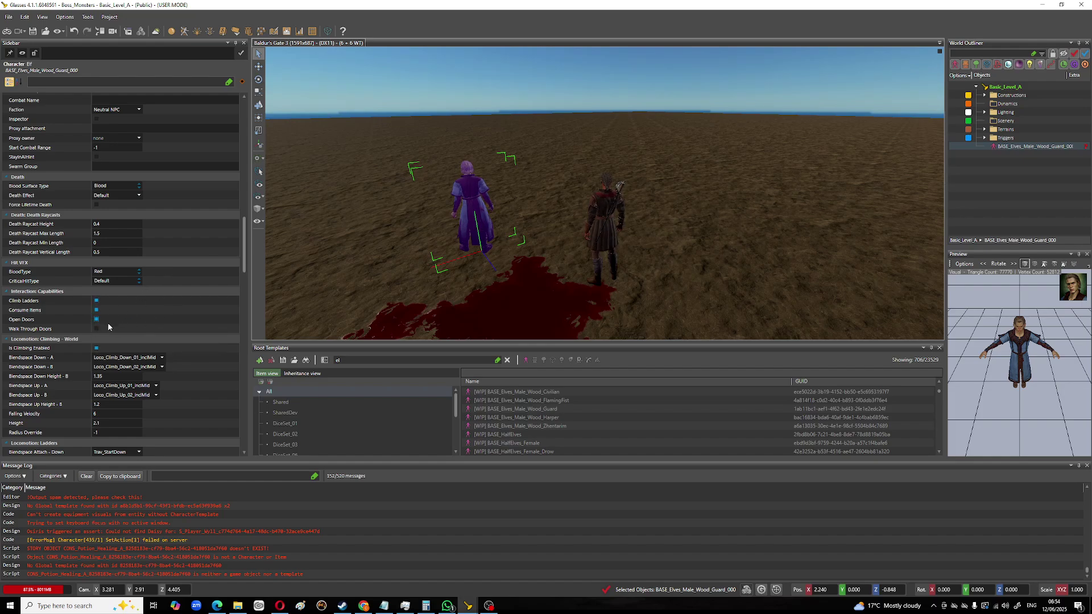
{"action": "scroll", "coordinate": [142, 307], "scroll_direction": "up", "scroll_amount": 1}
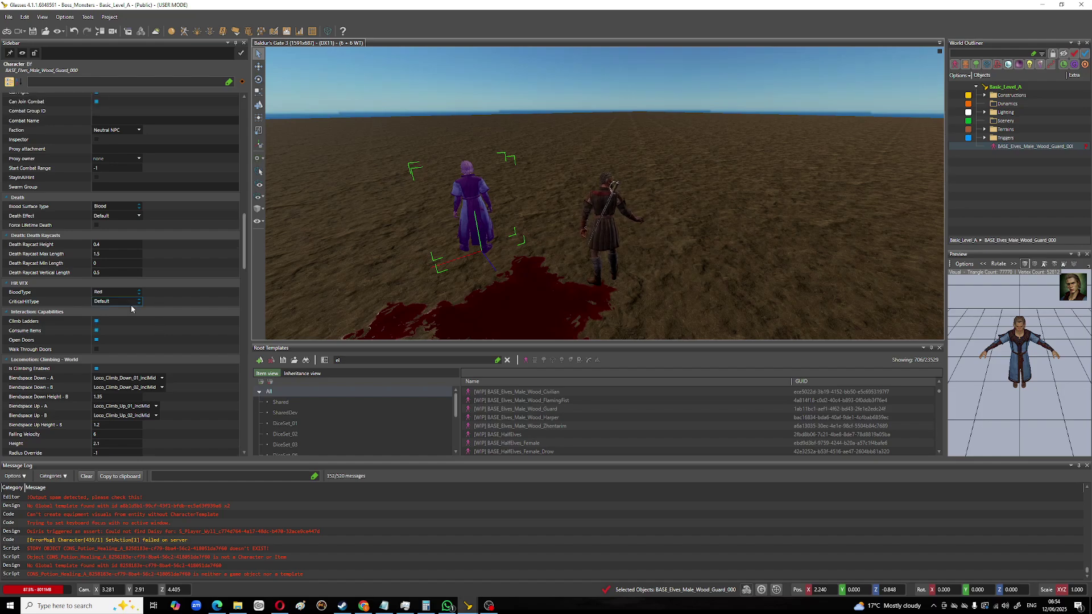
{"action": "scroll", "coordinate": [172, 305], "scroll_direction": "up", "scroll_amount": 3}
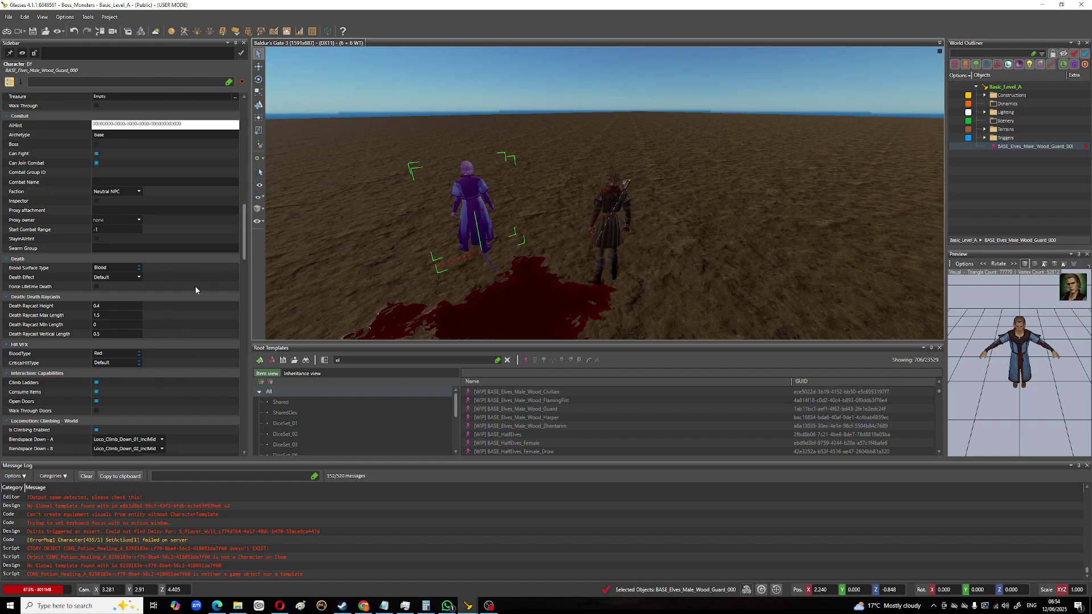
{"action": "scroll", "coordinate": [178, 301], "scroll_direction": "up", "scroll_amount": 2}
{"action": "scroll", "coordinate": [178, 301], "scroll_direction": "up", "scroll_amount": 3}
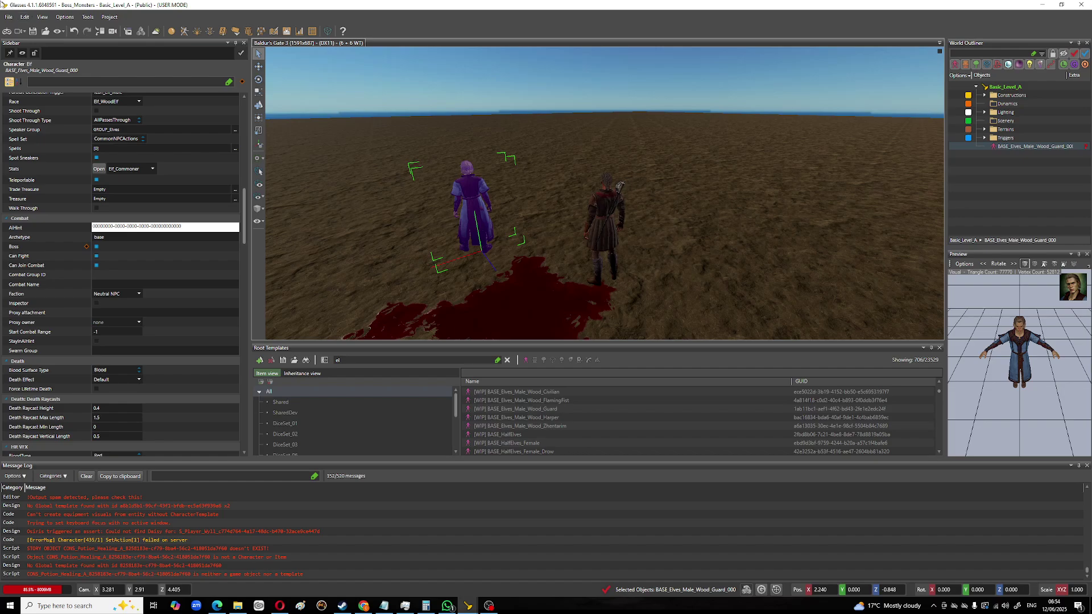
Step: Save the changed characters, check the elf's behaviour in game mode, and return to the editor
{"action": "left_click", "coordinate": [33, 31]}
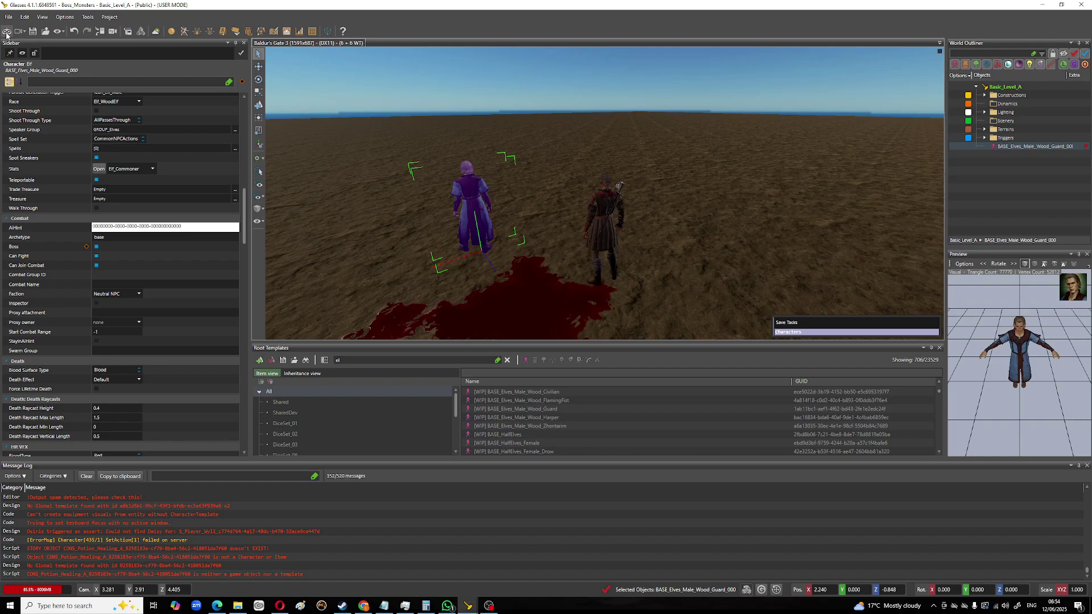
{"action": "left_click", "coordinate": [7, 32]}
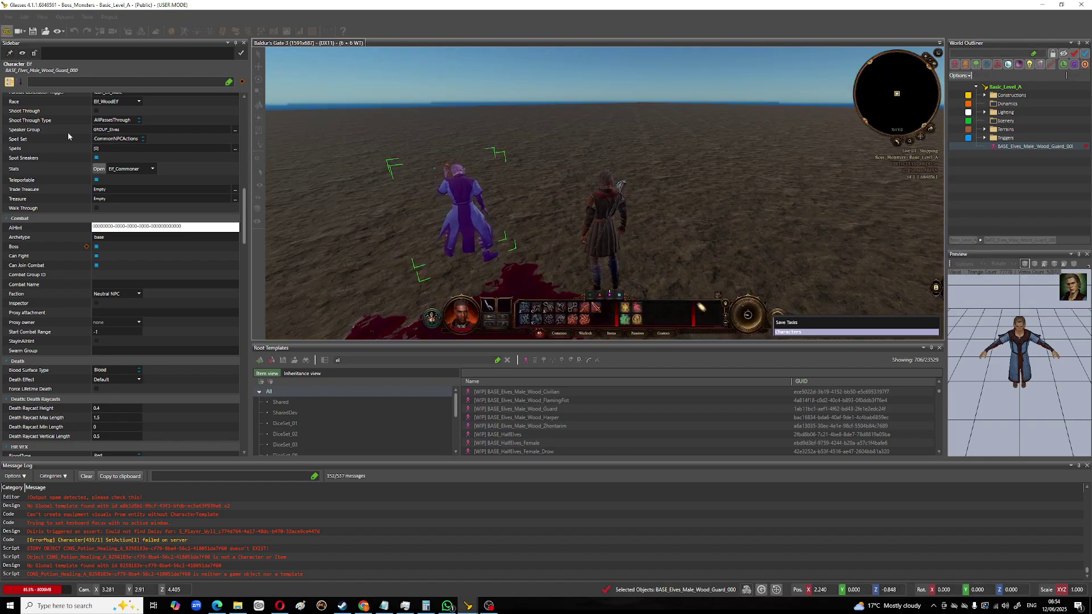
{"action": "left_click", "coordinate": [7, 32]}
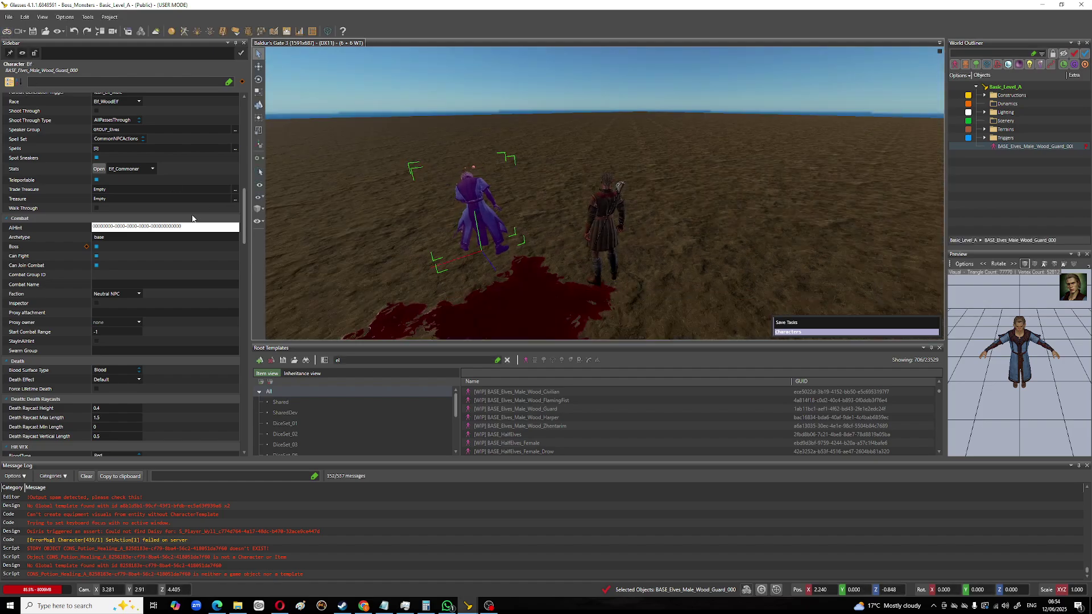
Step: Replace the DRUNK status with AMBUSHING in the elf's Default Statuses
{"action": "scroll", "coordinate": [192, 213], "scroll_direction": "up", "scroll_amount": 2}
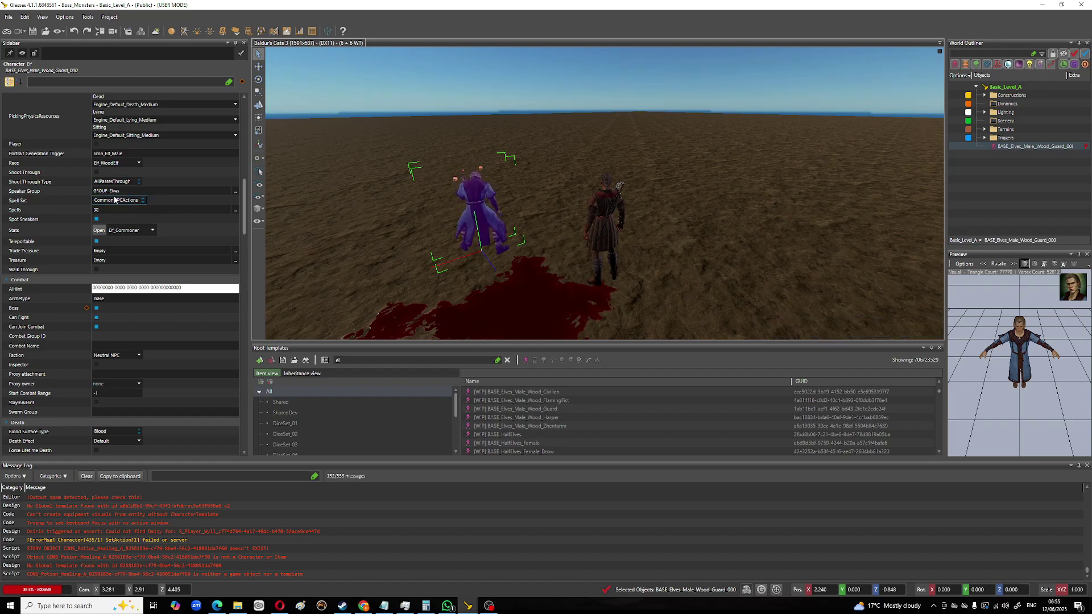
{"action": "scroll", "coordinate": [158, 203], "scroll_direction": "up", "scroll_amount": 6}
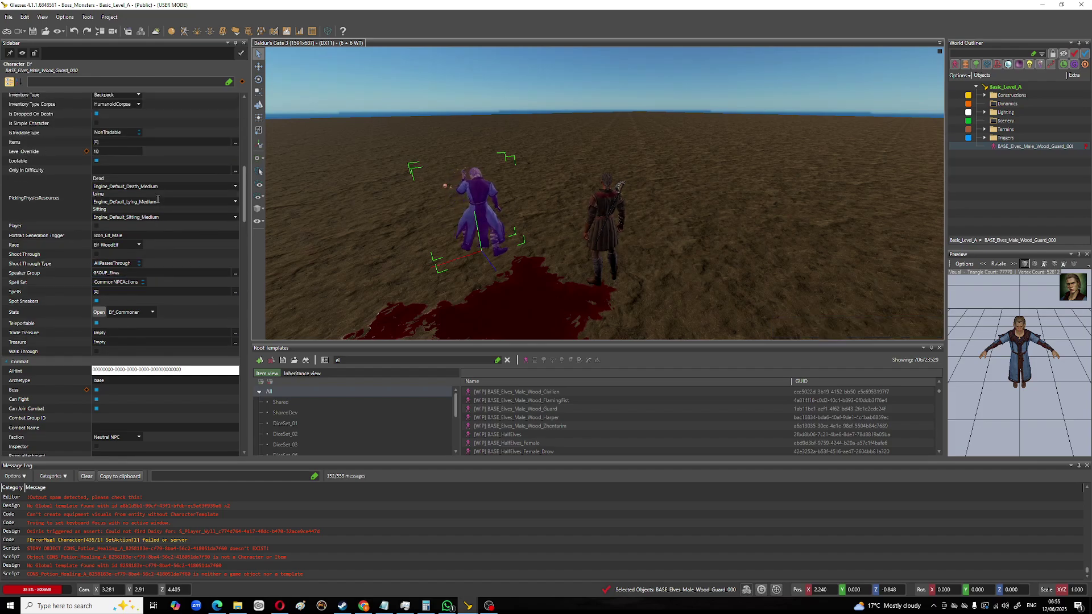
{"action": "scroll", "coordinate": [157, 200], "scroll_direction": "up", "scroll_amount": 3}
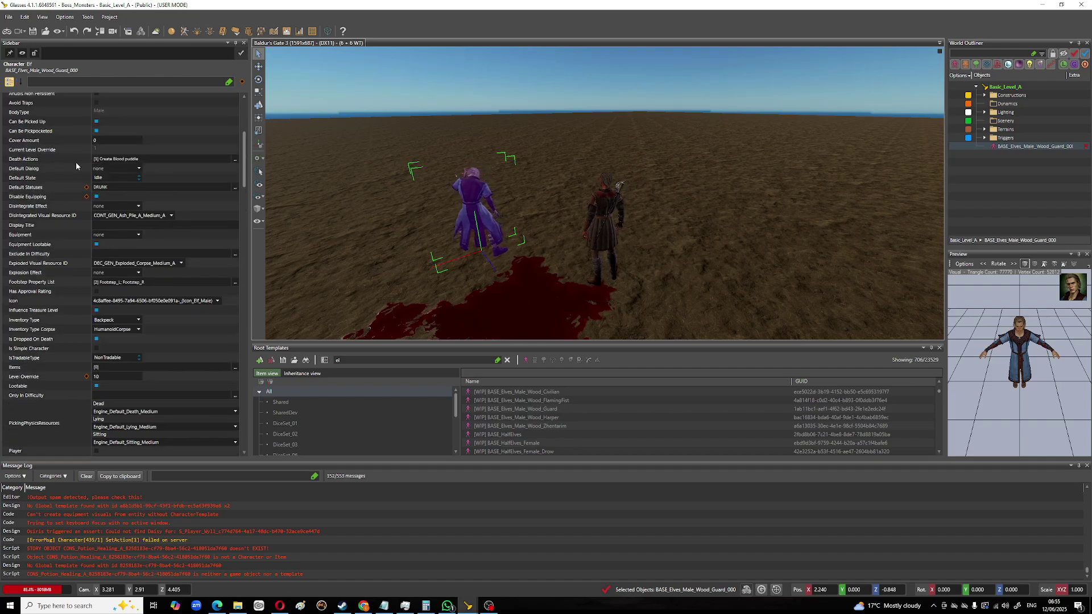
{"action": "left_click", "coordinate": [231, 187]}
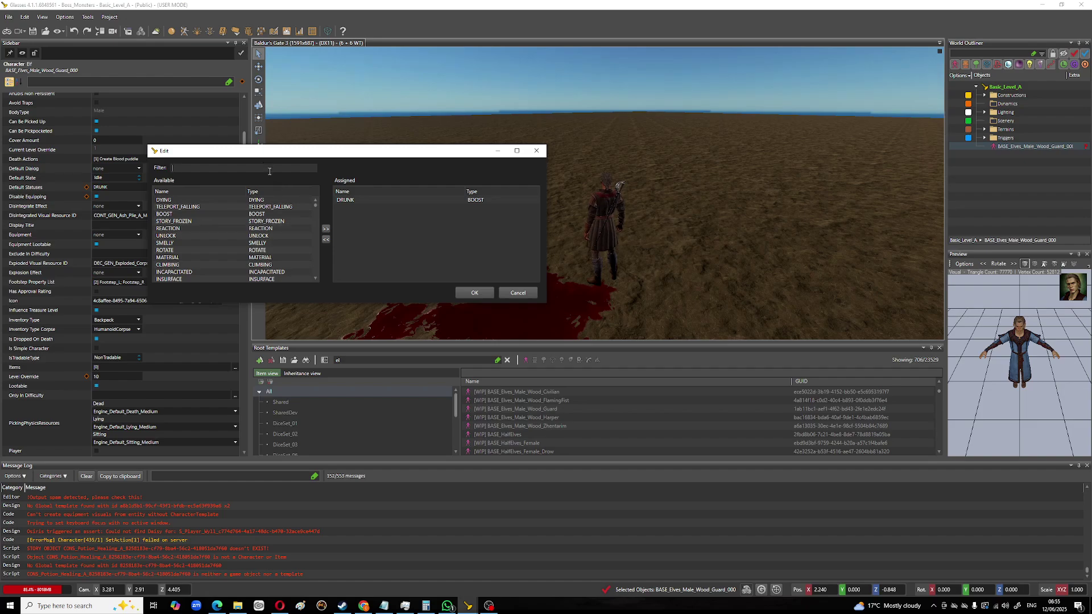
{"action": "type", "text": "ambu"}
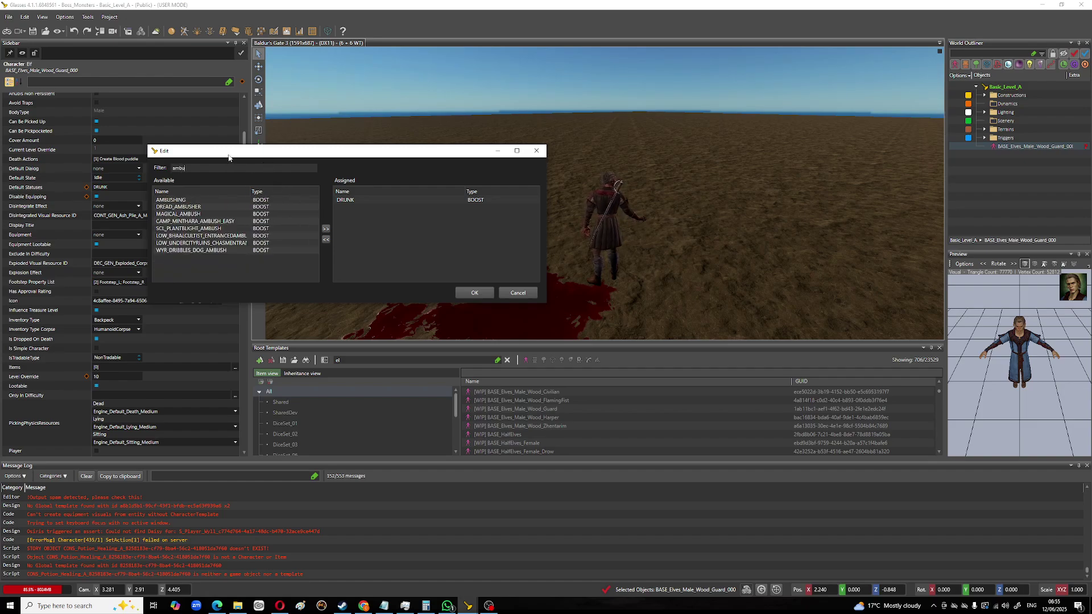
{"action": "double_click", "coordinate": [186, 200]}
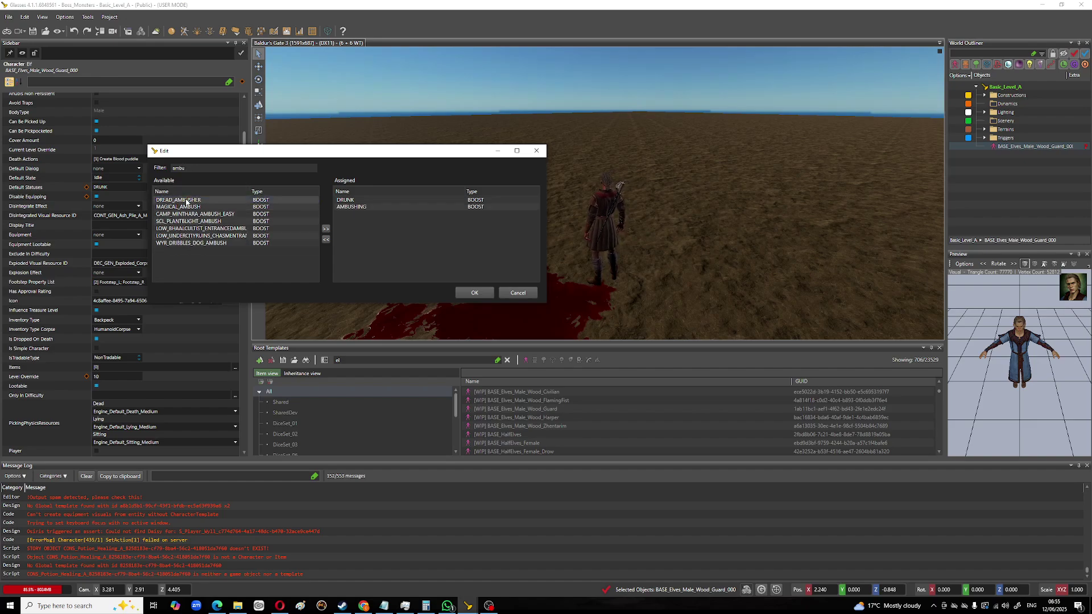
{"action": "double_click", "coordinate": [422, 199]}
{"action": "left_click", "coordinate": [476, 292]}
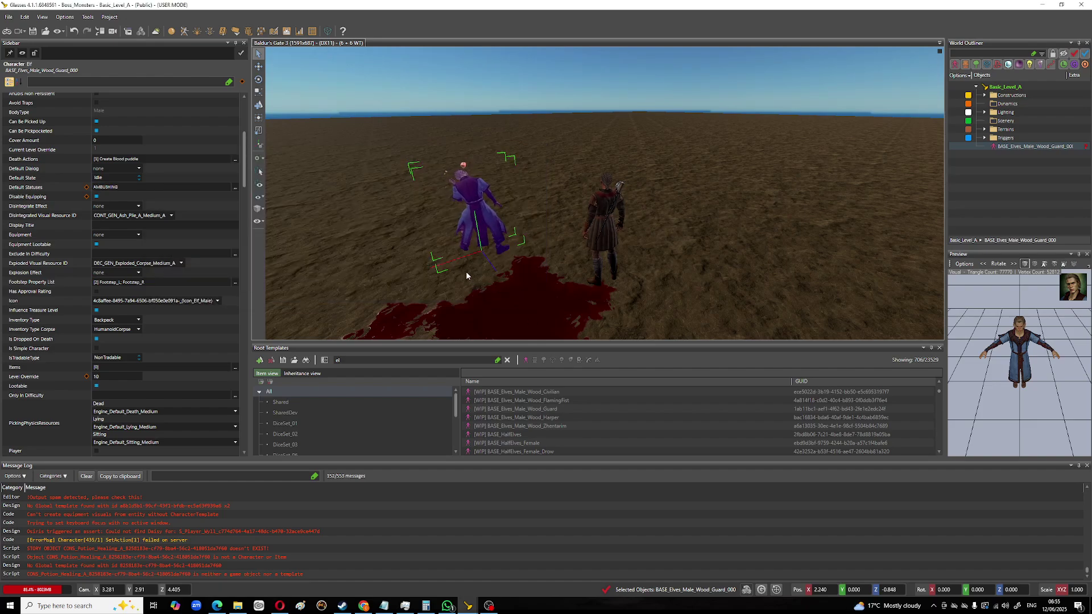
Step: Save the changed characters, check the ambushing elf in game mode, and return to the editor
{"action": "left_click", "coordinate": [33, 31]}
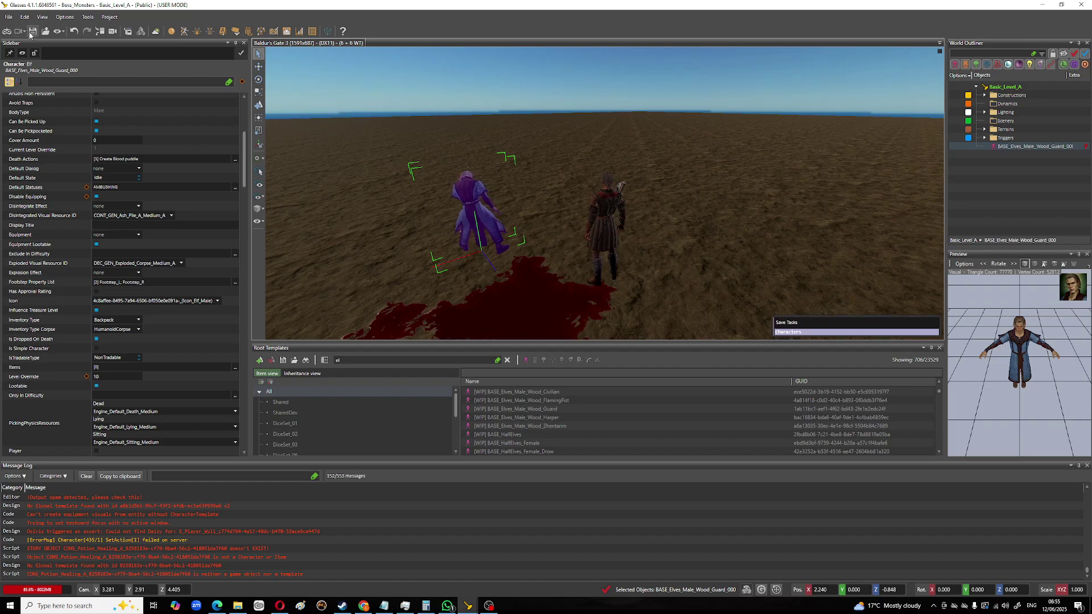
{"action": "left_click", "coordinate": [7, 30]}
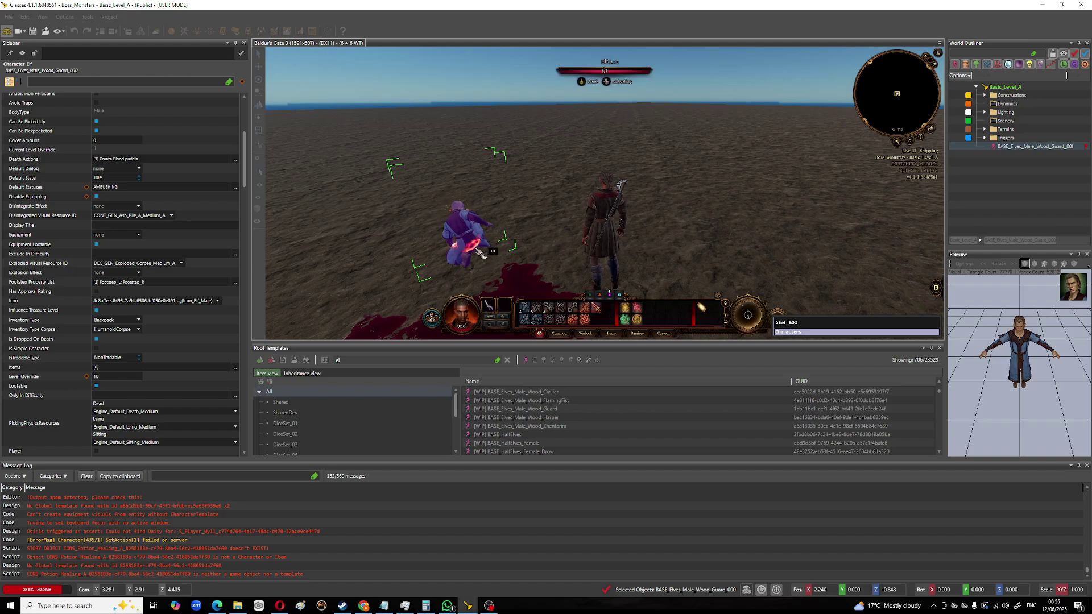
{"action": "mouse_move", "coordinate": [471, 254]}
{"action": "middle_mouse_down"}
{"action": "mouse_move", "coordinate": [507, 249]}
{"action": "mouse_move", "coordinate": [488, 254]}
{"action": "mouse_move", "coordinate": [471, 228]}
{"action": "middle_mouse_up"}
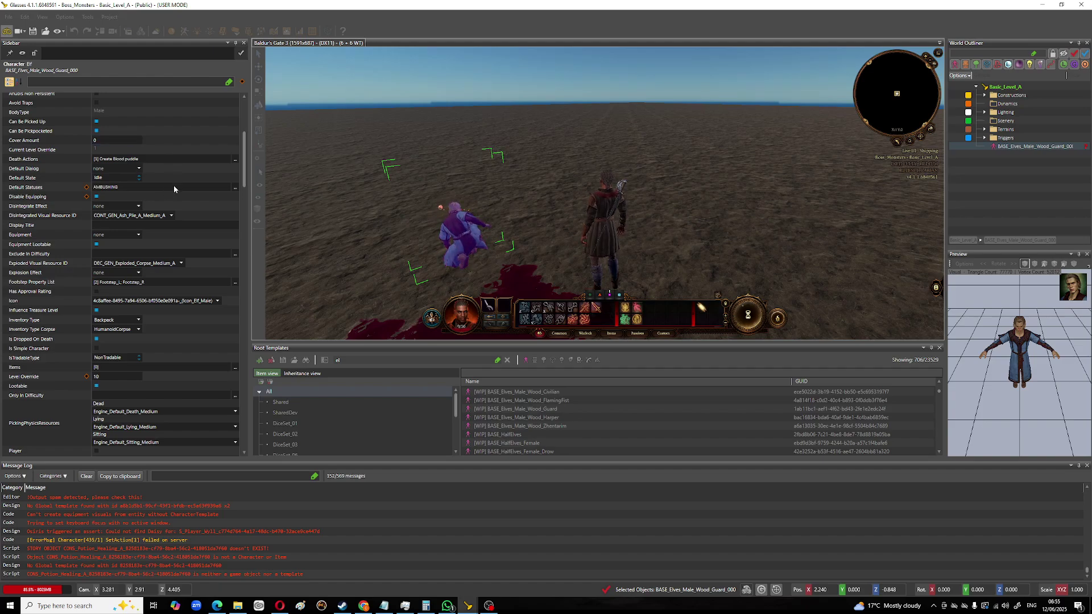
{"action": "scroll", "coordinate": [188, 207], "scroll_direction": "down", "scroll_amount": 1}
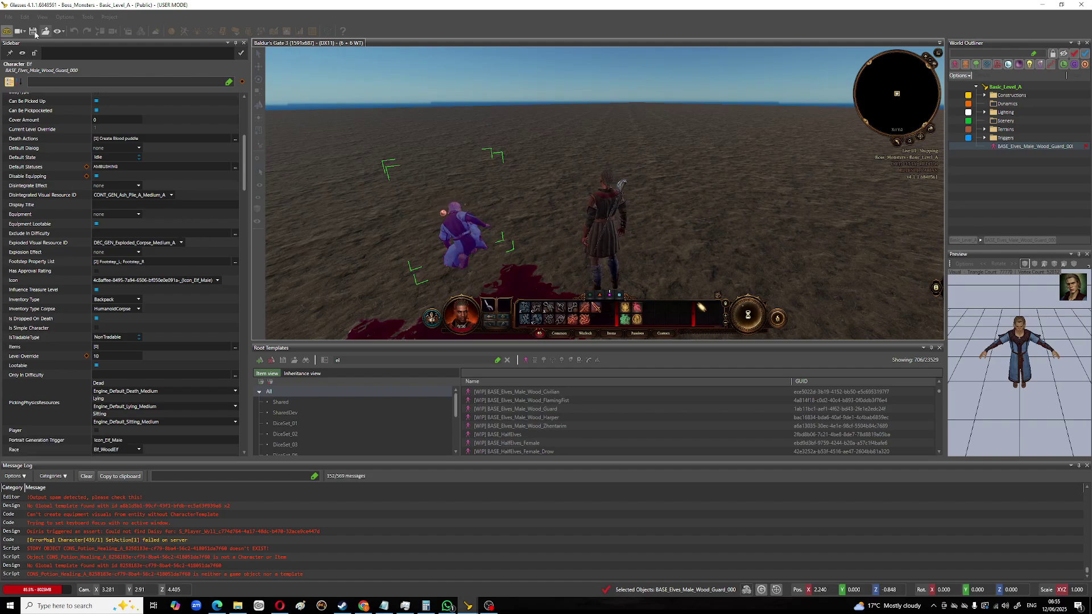
{"action": "left_click", "coordinate": [7, 32]}
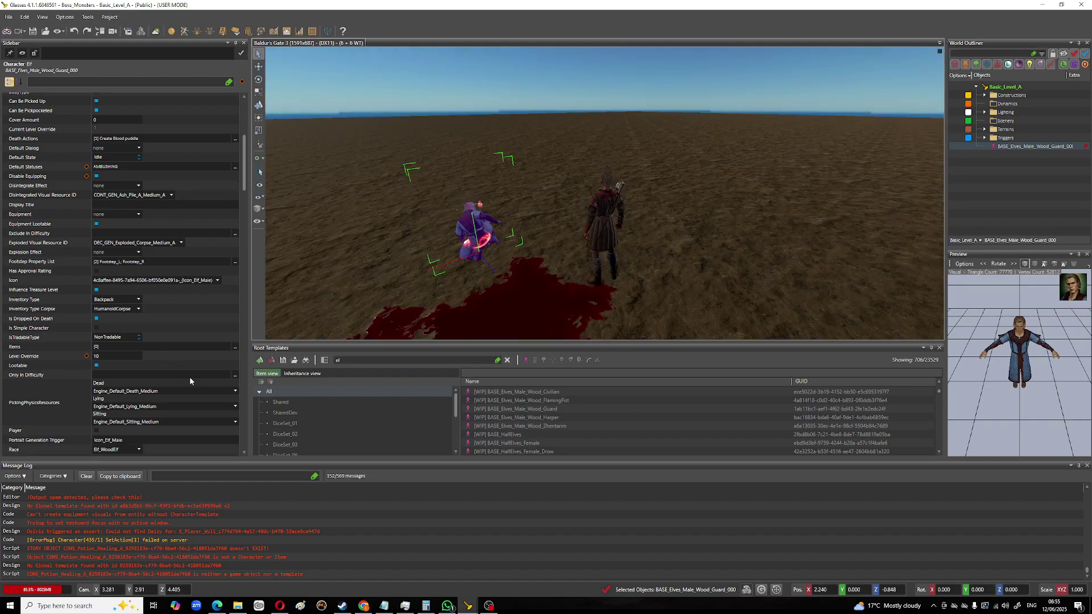
Step: Set the elf's Faction to Evil NPC in the Combat properties
{"action": "scroll", "coordinate": [190, 380], "scroll_direction": "down", "scroll_amount": 3}
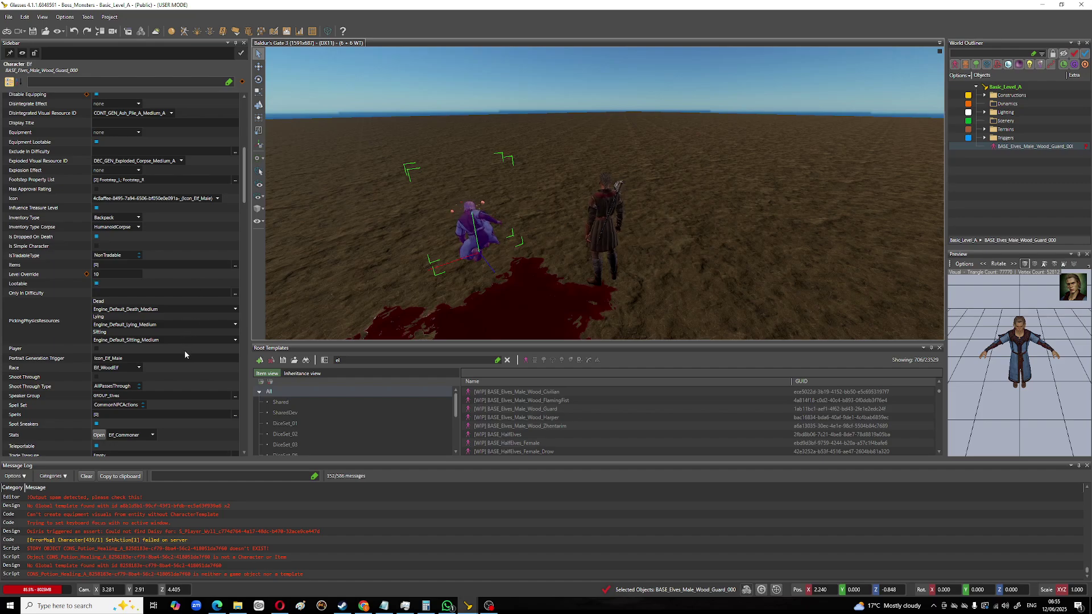
{"action": "scroll", "coordinate": [185, 349], "scroll_direction": "down", "scroll_amount": 12}
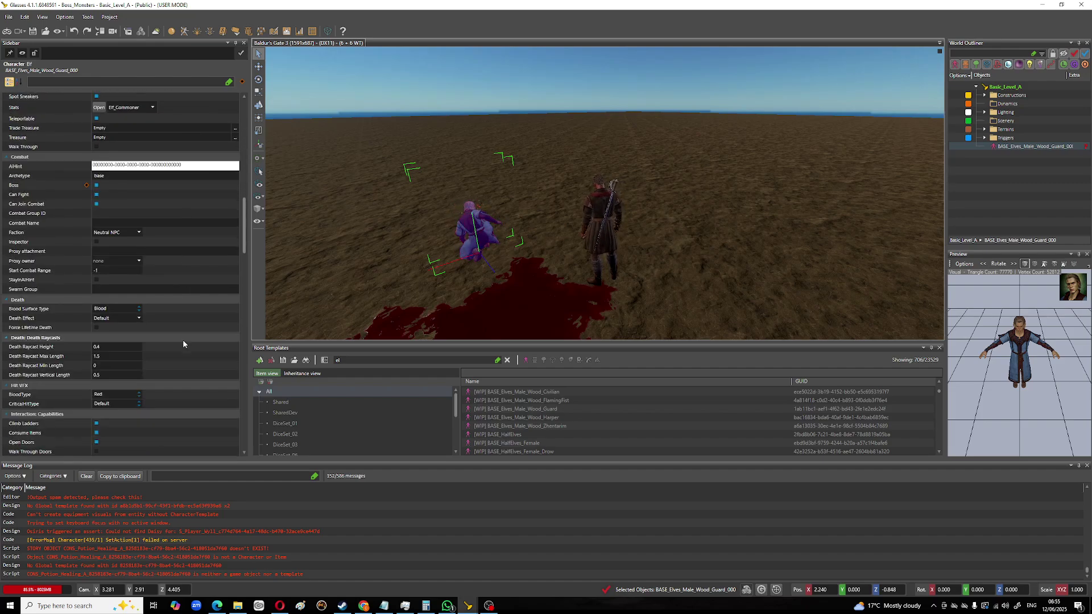
{"action": "scroll", "coordinate": [182, 341], "scroll_direction": "down", "scroll_amount": 1}
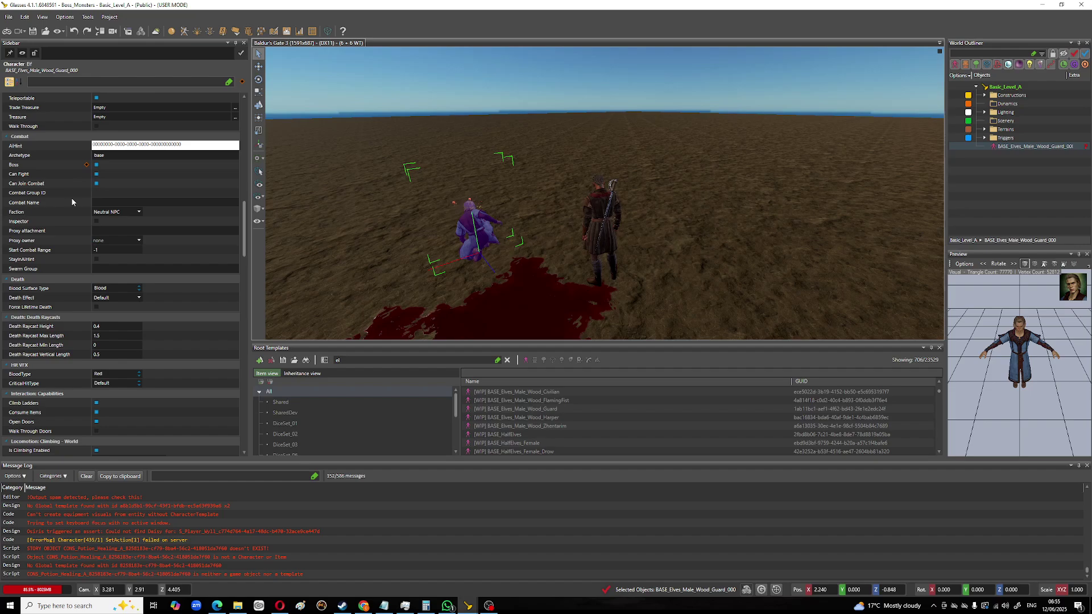
{"action": "left_click", "coordinate": [139, 212]}
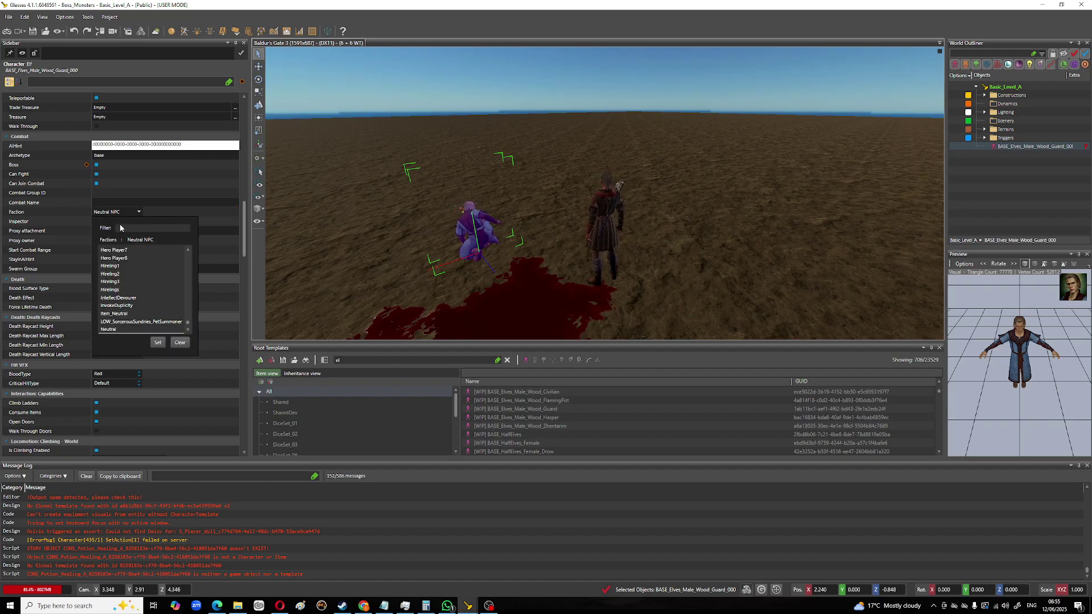
{"action": "type", "text": "ev"}
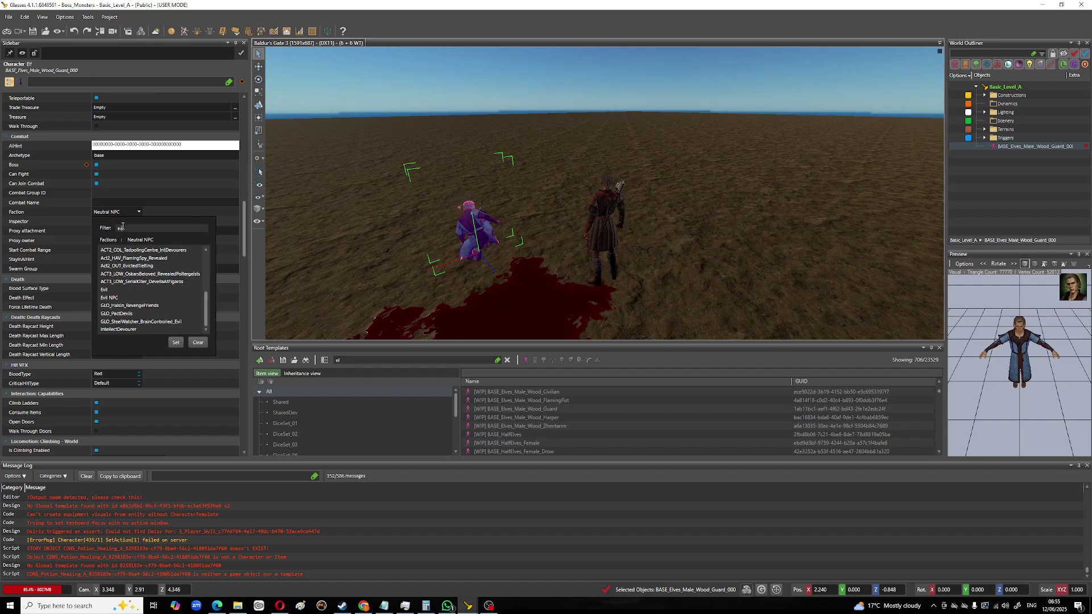
{"action": "left_click", "coordinate": [118, 298]}
{"action": "left_click", "coordinate": [118, 299]}
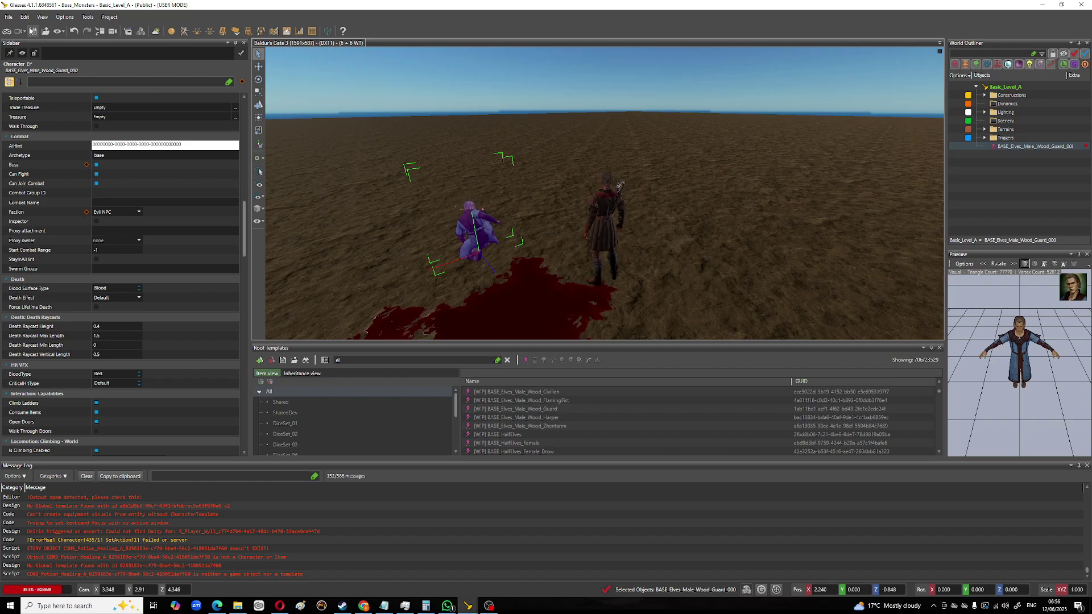
Step: Save the changed characters and test a combat turn in game mode by attacking the hostile elf, returning to the editor at the end
{"action": "left_click", "coordinate": [33, 32]}
{"action": "left_click", "coordinate": [7, 31]}
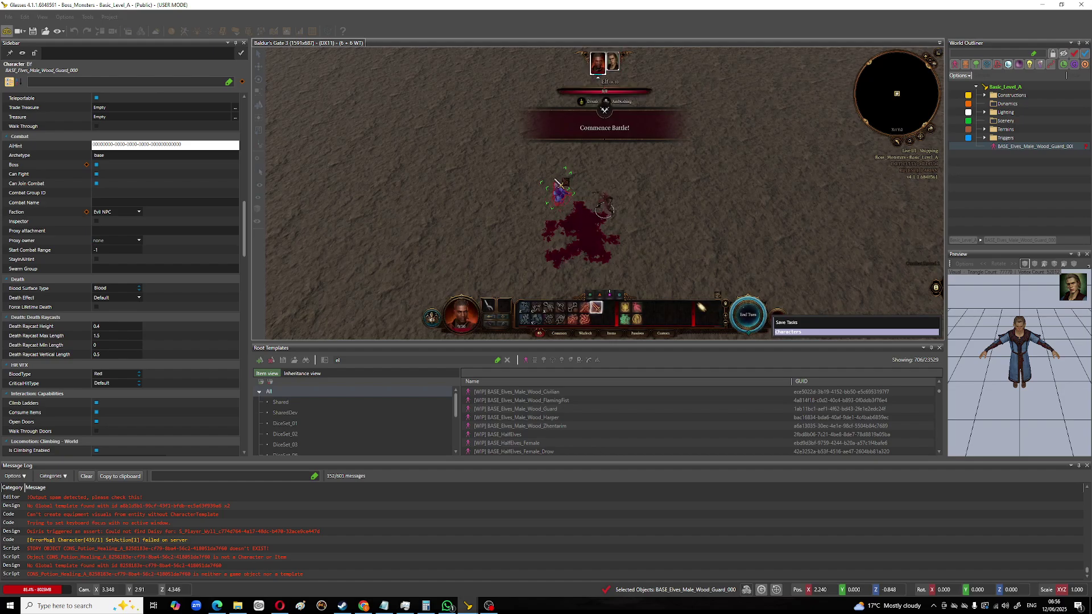
{"action": "left_click", "coordinate": [566, 193]}
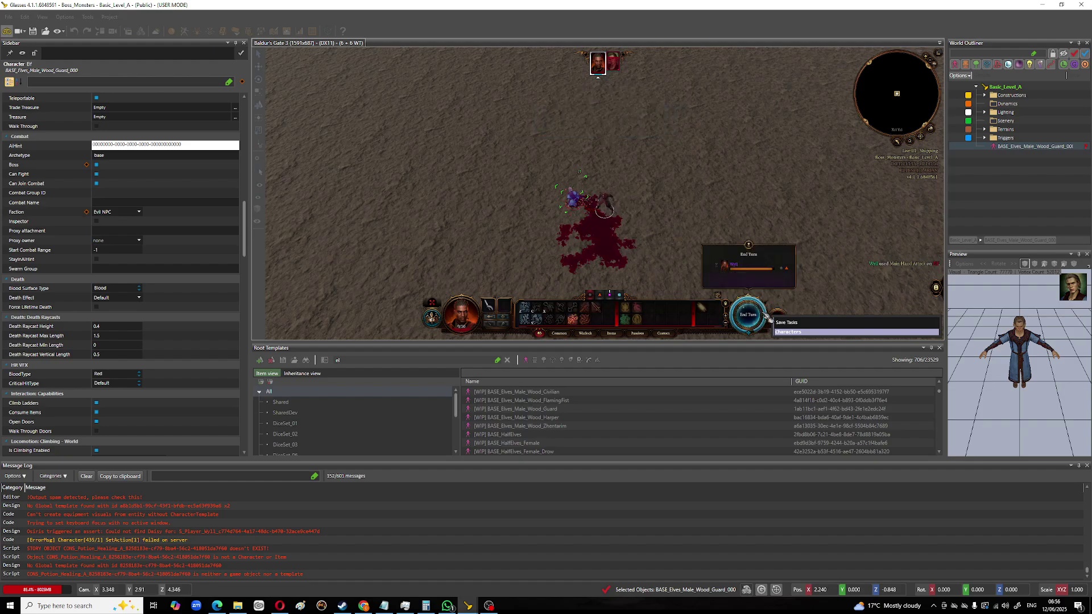
{"action": "left_click", "coordinate": [748, 315]}
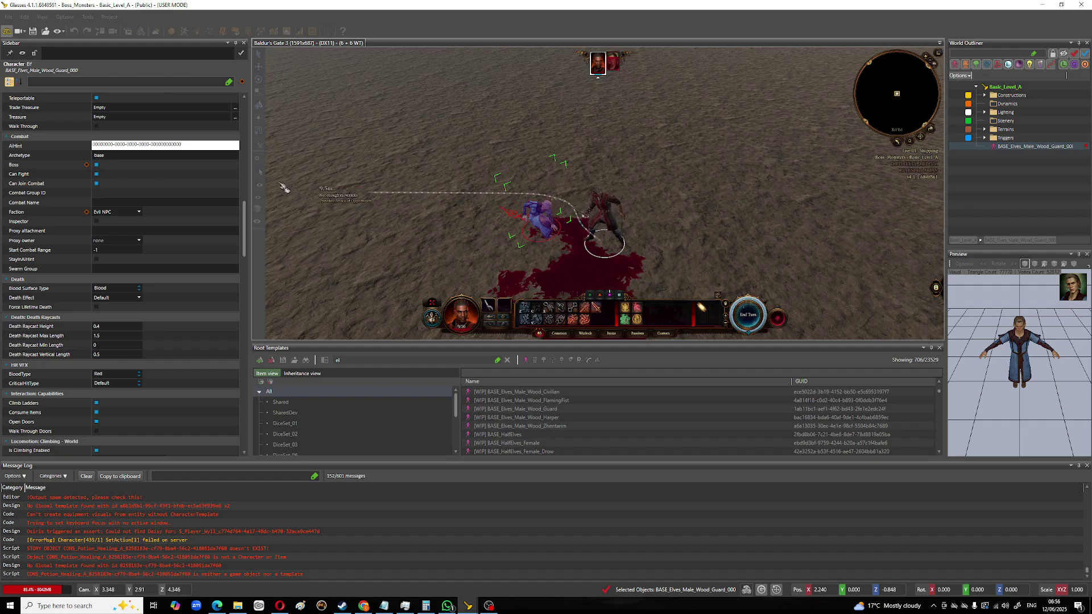
{"action": "left_click", "coordinate": [6, 31]}
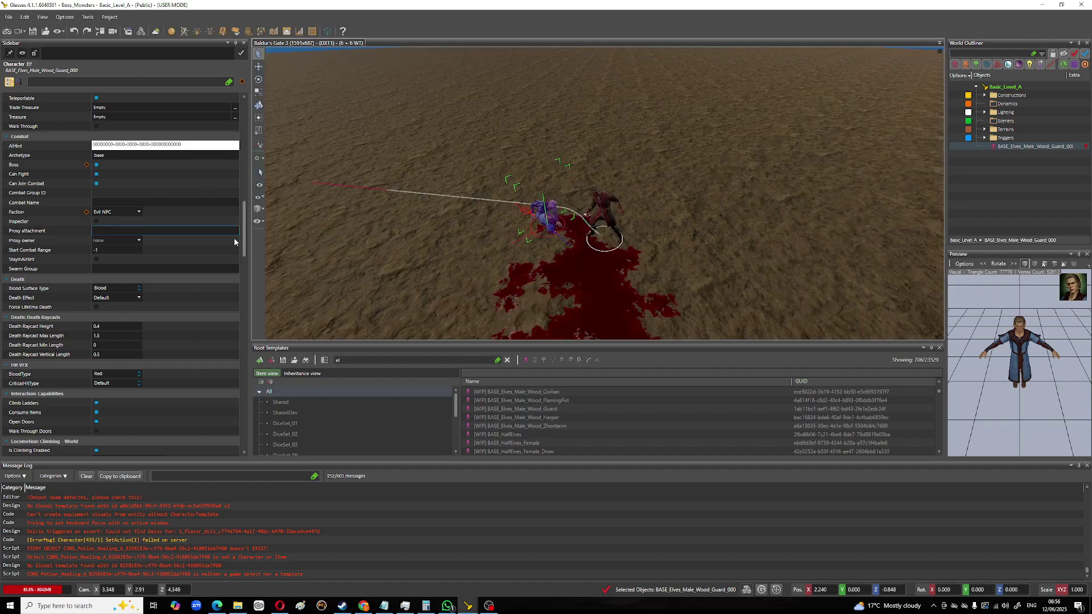
Step: Remove the AMBUSHING status from the elf's Default Statuses
{"action": "scroll", "coordinate": [170, 228], "scroll_direction": "up", "scroll_amount": 3}
{"action": "scroll", "coordinate": [161, 222], "scroll_direction": "up", "scroll_amount": 8}
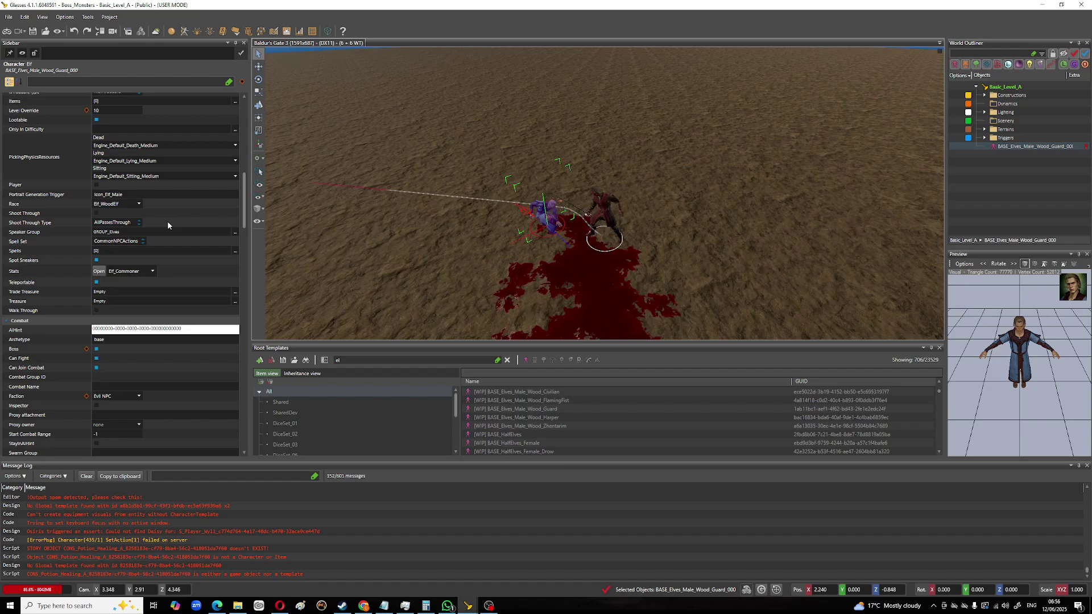
{"action": "scroll", "coordinate": [175, 242], "scroll_direction": "up", "scroll_amount": 4}
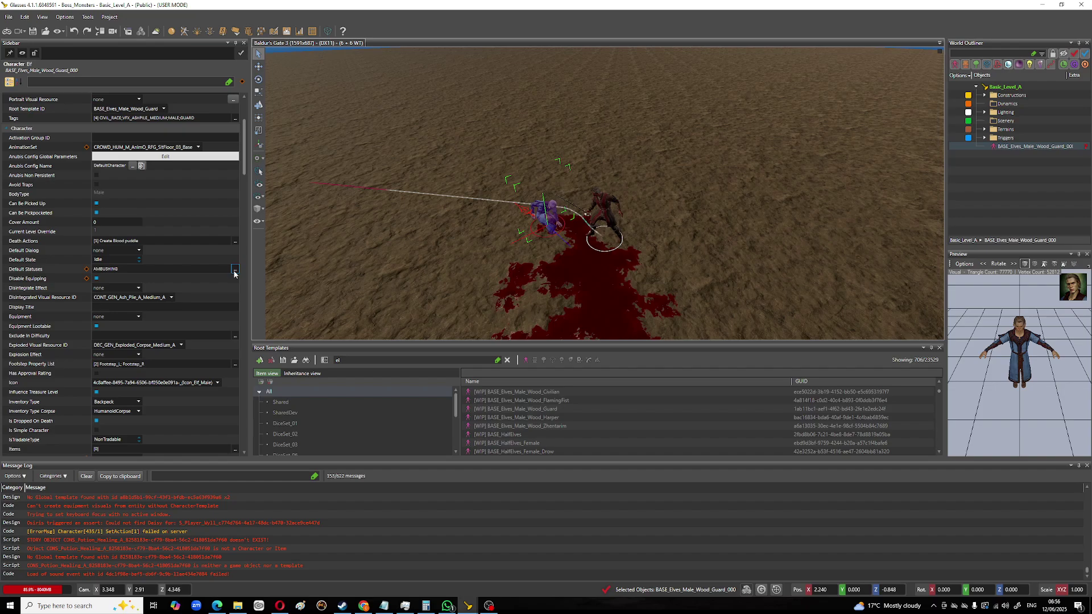
{"action": "left_click", "coordinate": [235, 269]}
{"action": "double_click", "coordinate": [231, 66]}
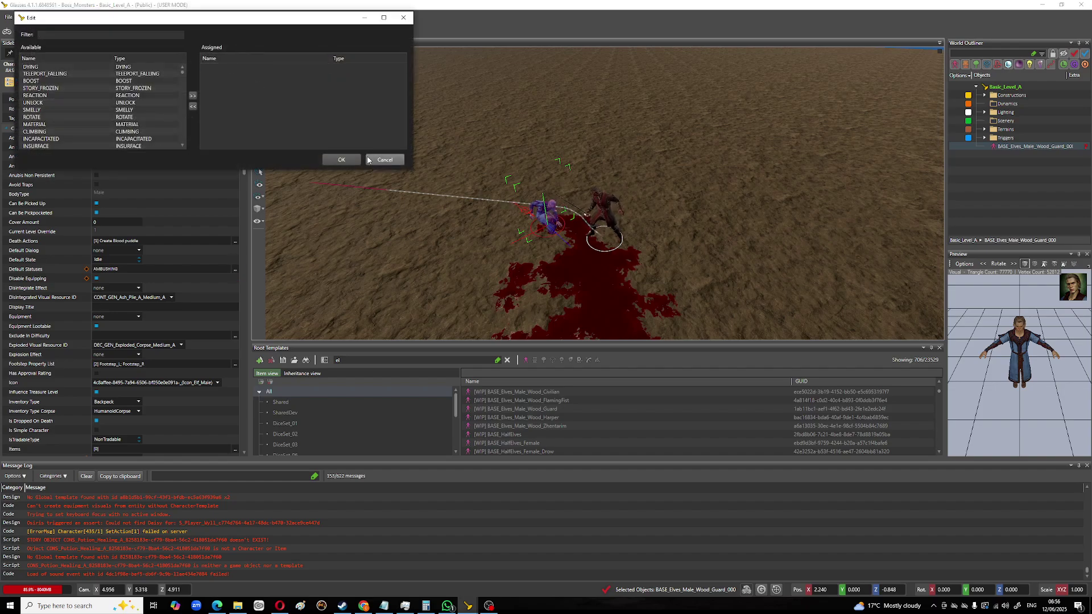
{"action": "left_click", "coordinate": [337, 160]}
Step: Save the elf without default statuses, check it in game mode, and return to the editor
{"action": "scroll", "coordinate": [139, 241], "scroll_direction": "up", "scroll_amount": 4}
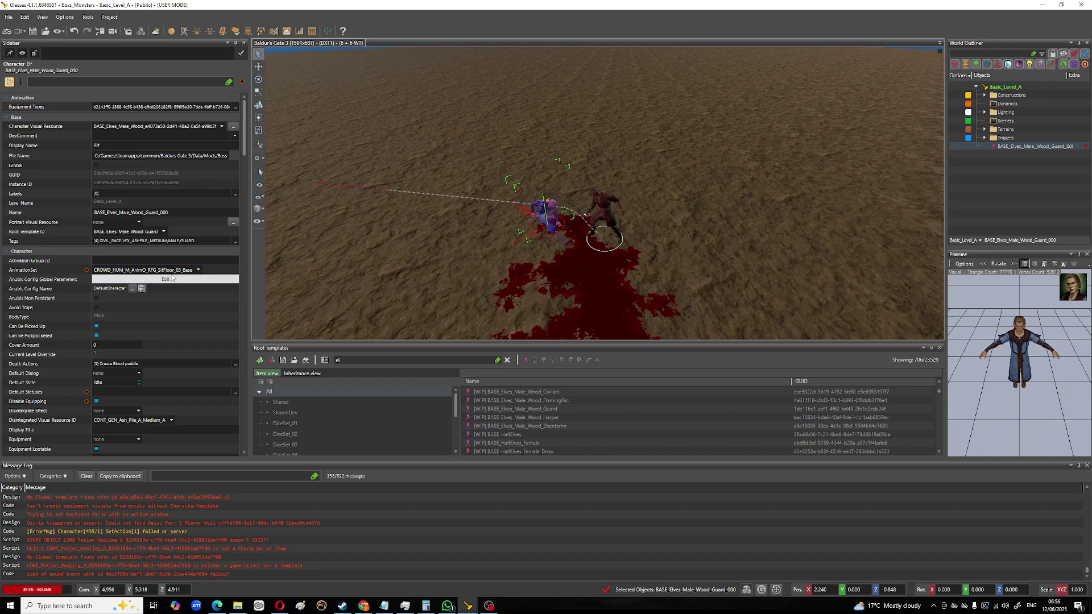
{"action": "left_click", "coordinate": [33, 30]}
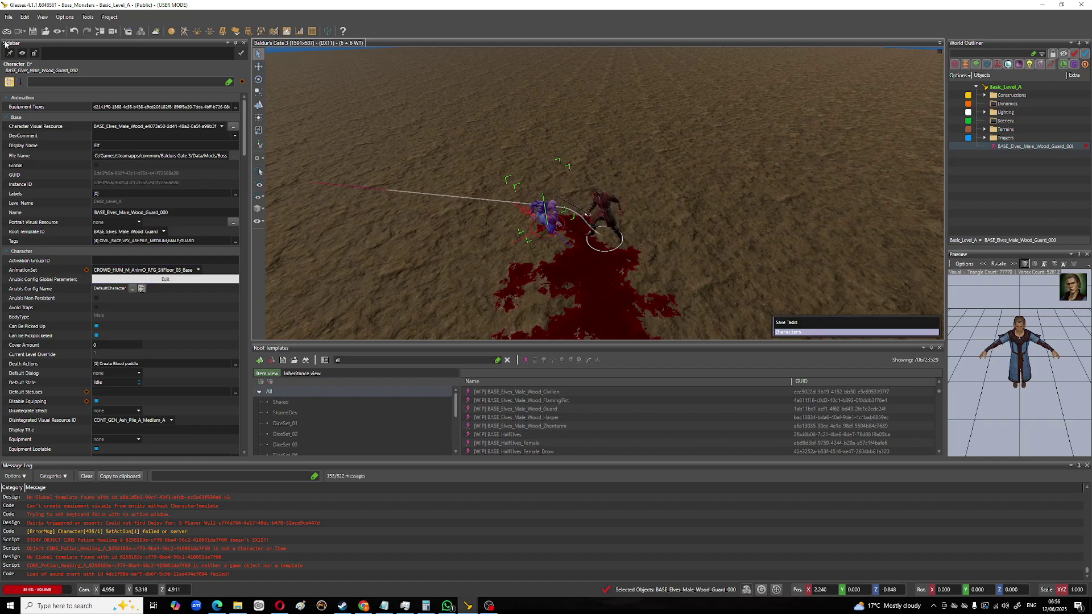
{"action": "left_click", "coordinate": [10, 31]}
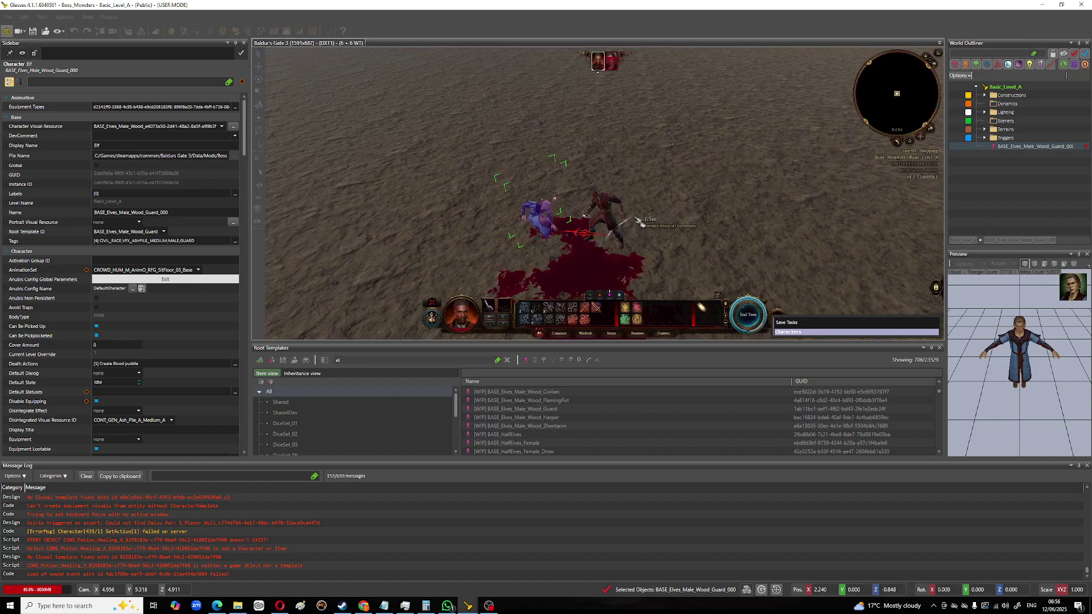
{"action": "left_click", "coordinate": [7, 32]}
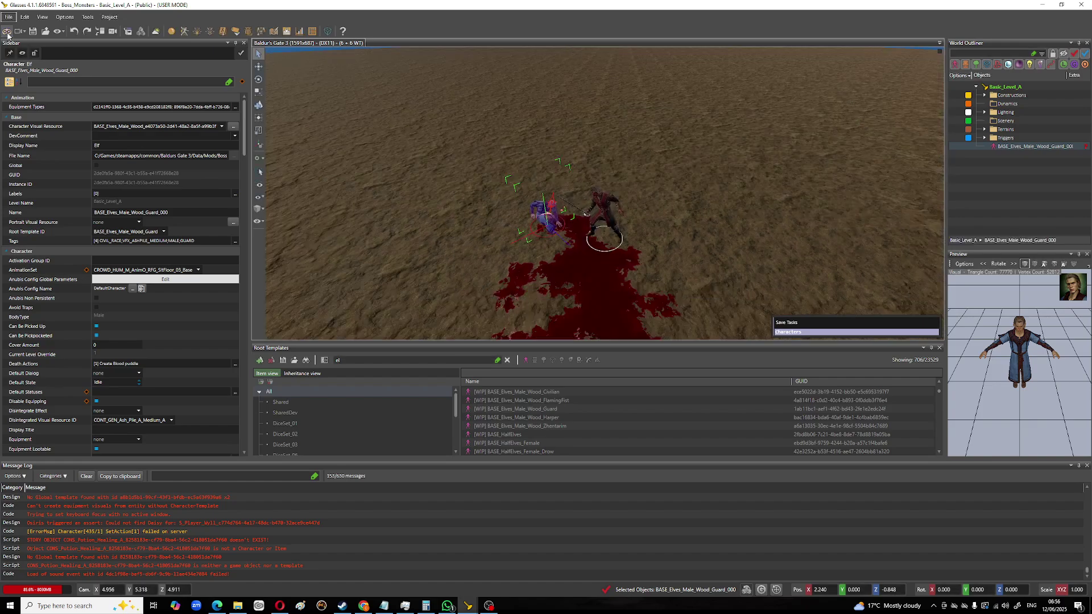
Step: Set the elf's AnimationSet to the HAG_Base resource
{"action": "left_click", "coordinate": [198, 270]}
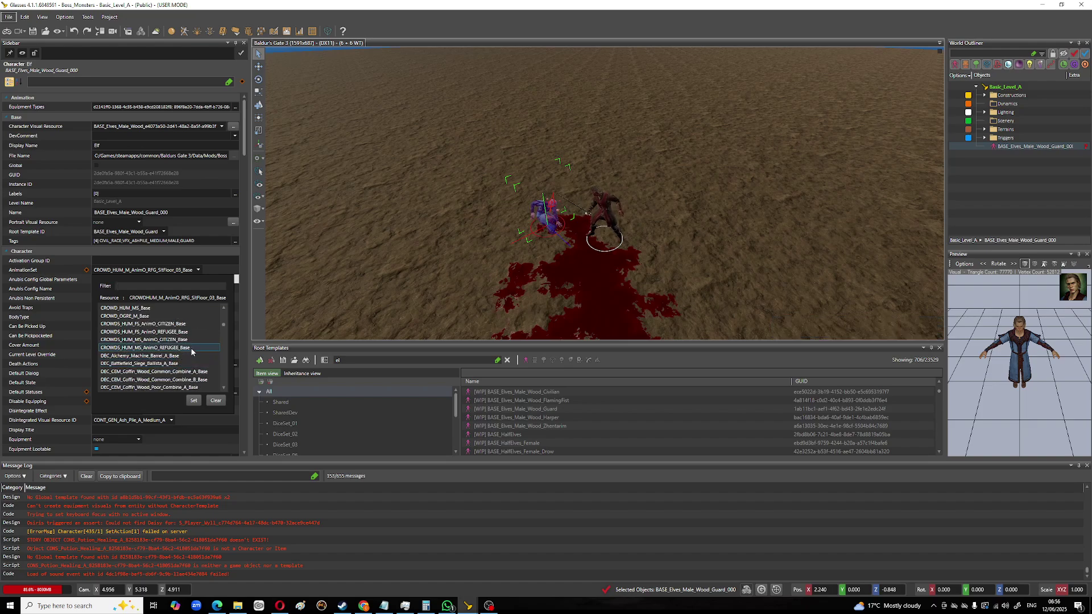
{"action": "scroll", "coordinate": [190, 351], "scroll_direction": "down", "scroll_amount": 5}
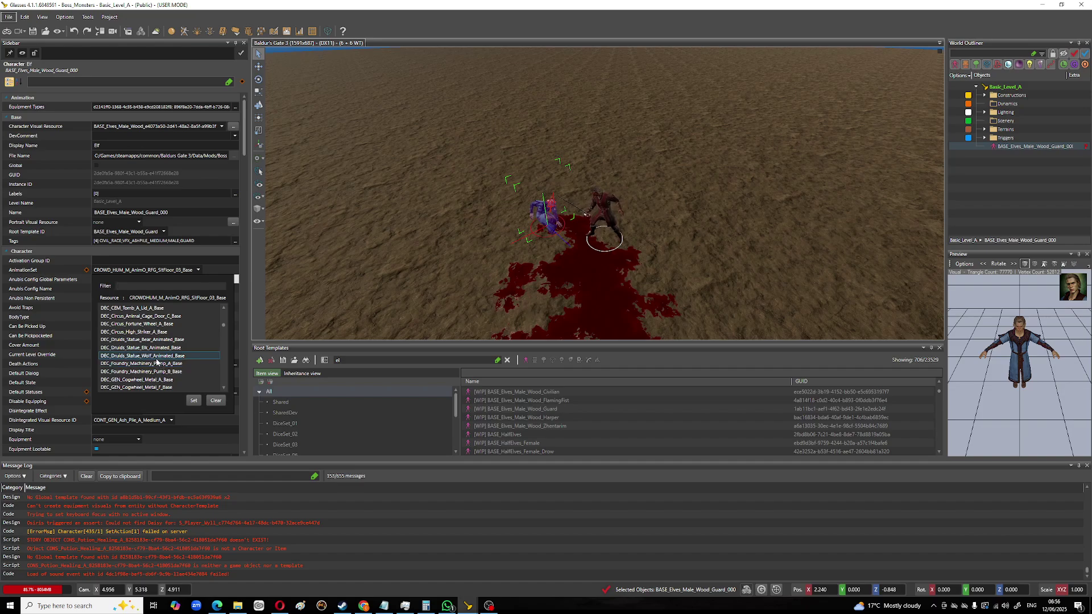
{"action": "scroll", "coordinate": [162, 364], "scroll_direction": "down", "scroll_amount": 5}
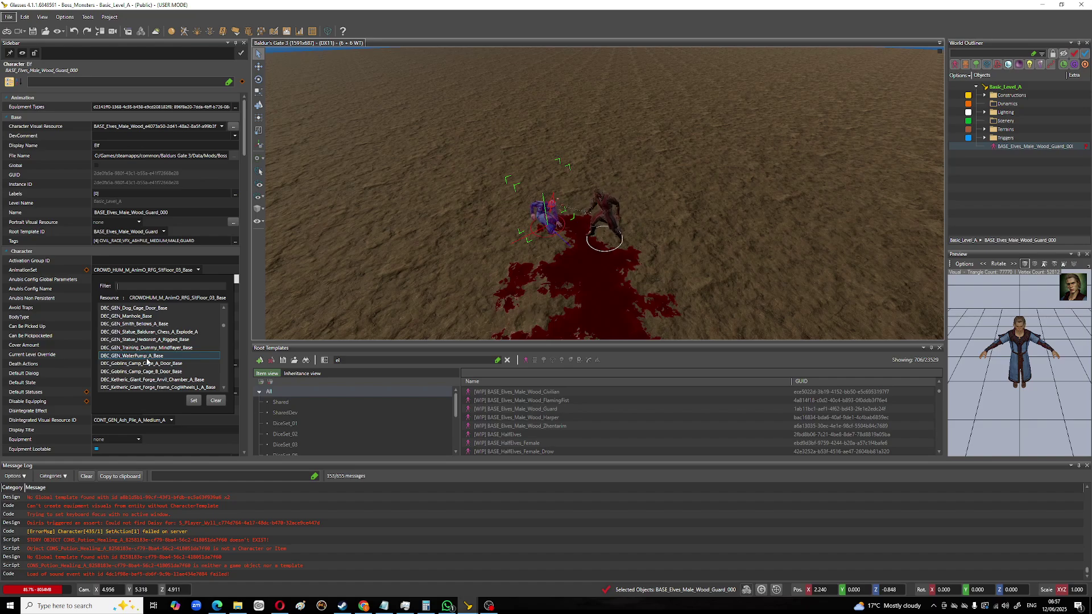
{"action": "scroll", "coordinate": [146, 361], "scroll_direction": "down", "scroll_amount": 5}
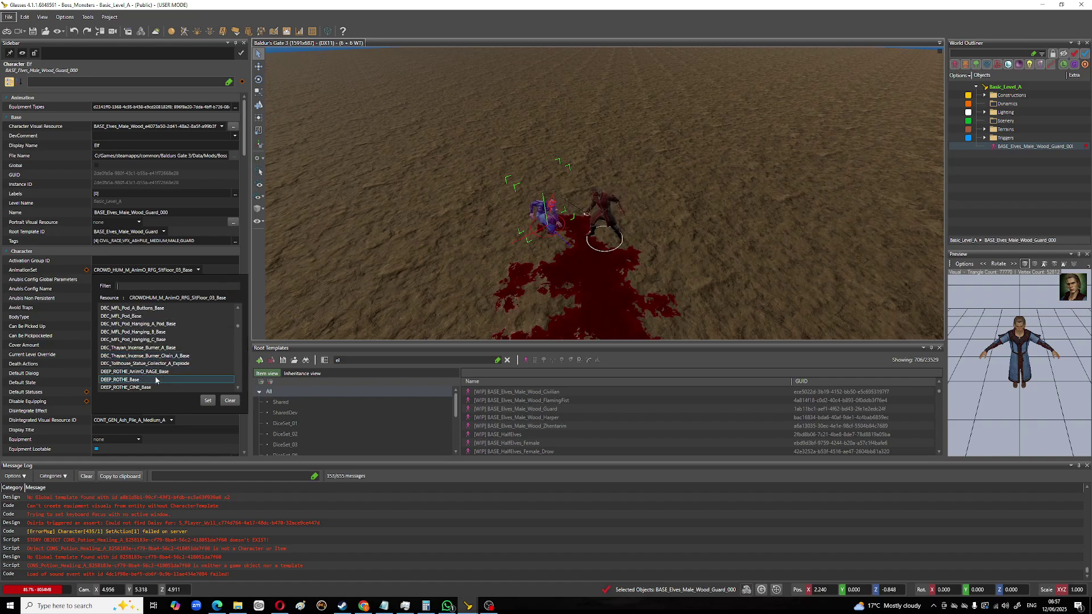
{"action": "scroll", "coordinate": [156, 380], "scroll_direction": "down", "scroll_amount": 3}
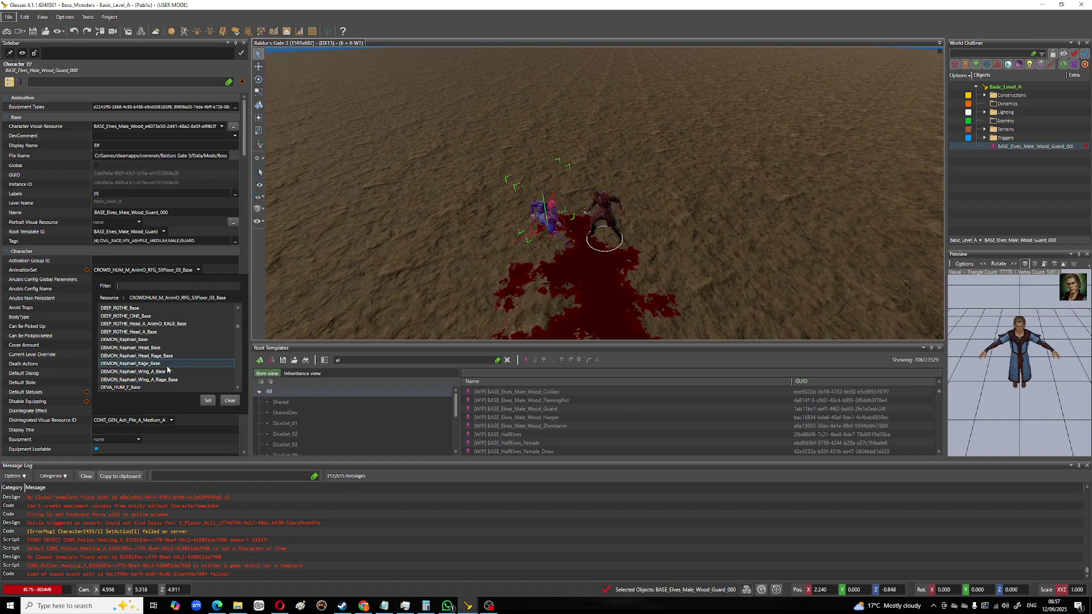
{"action": "scroll", "coordinate": [154, 349], "scroll_direction": "down", "scroll_amount": 4}
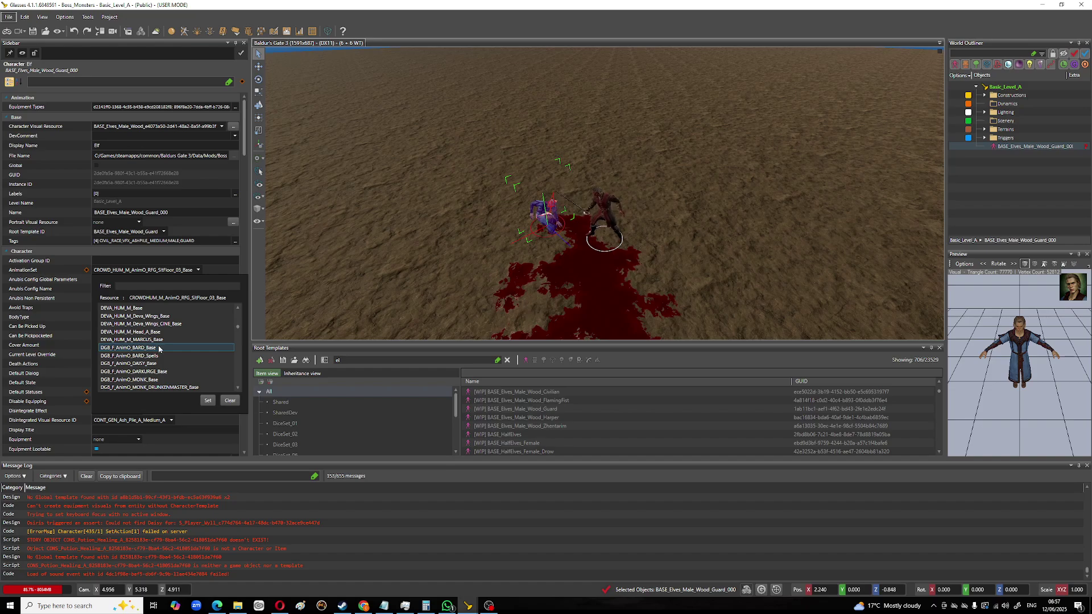
{"action": "scroll", "coordinate": [168, 351], "scroll_direction": "down", "scroll_amount": 3}
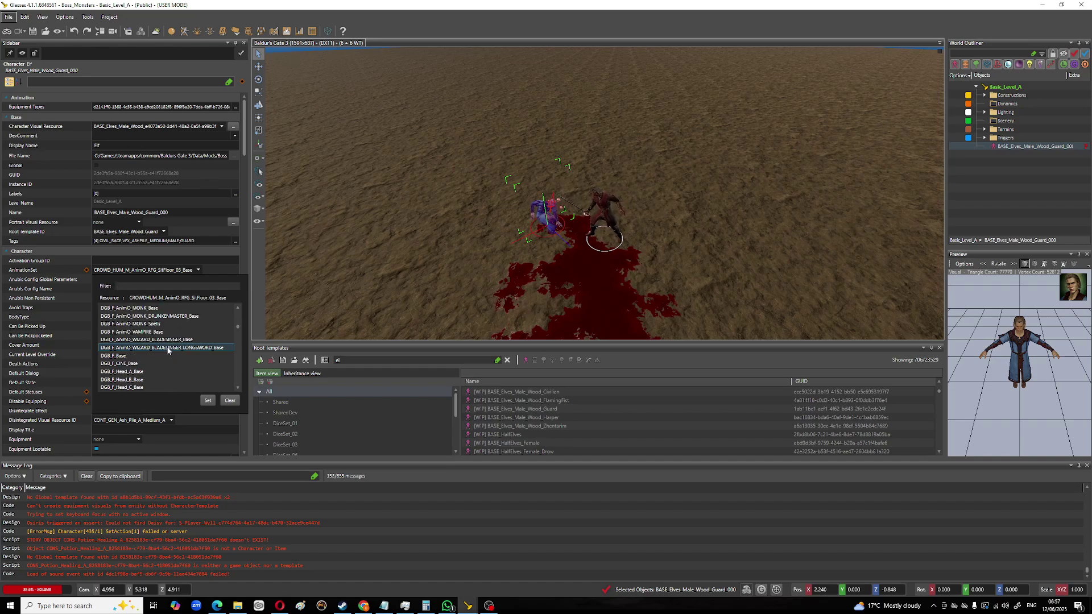
{"action": "scroll", "coordinate": [163, 350], "scroll_direction": "down", "scroll_amount": 2}
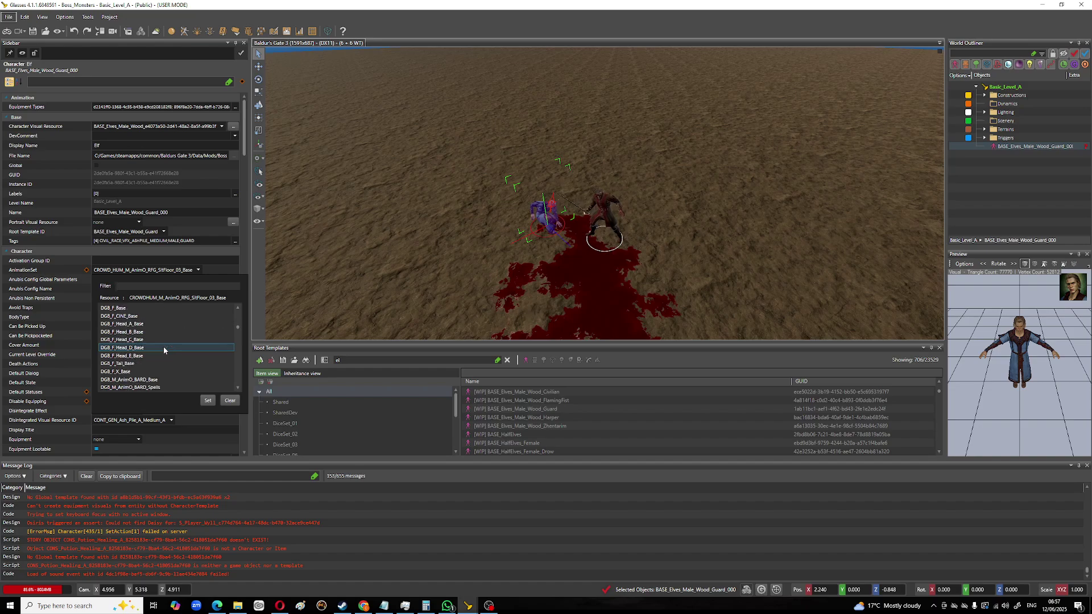
{"action": "scroll", "coordinate": [163, 349], "scroll_direction": "down", "scroll_amount": 5}
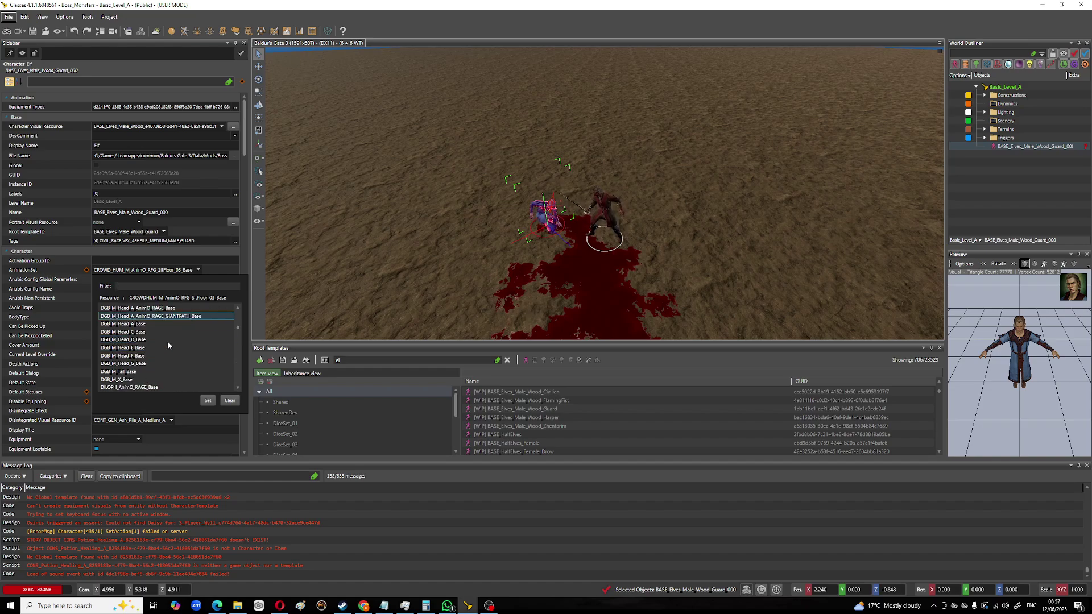
{"action": "scroll", "coordinate": [168, 344], "scroll_direction": "down", "scroll_amount": 5}
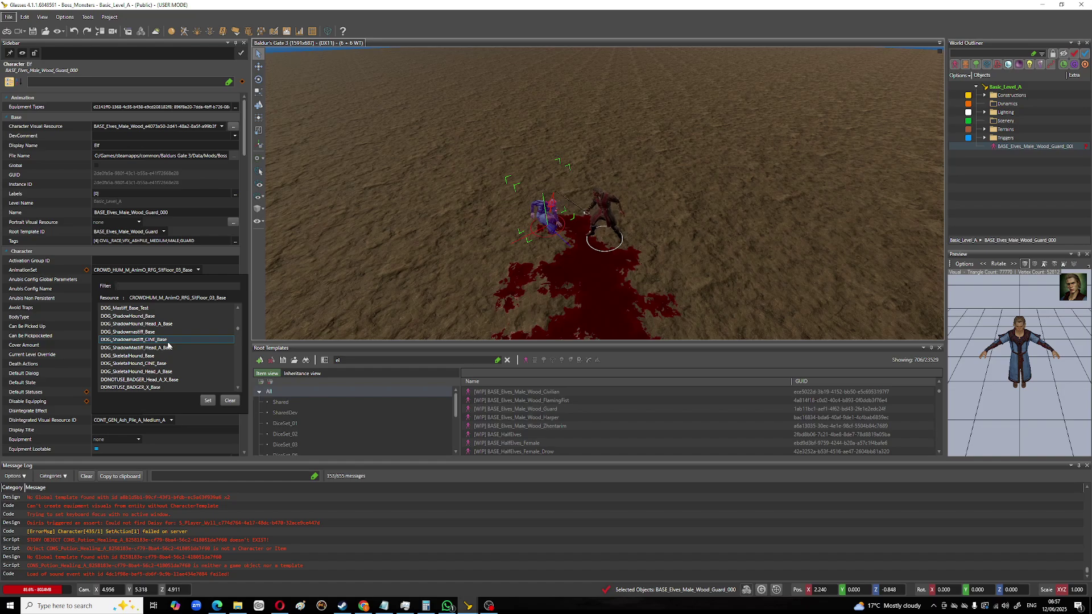
{"action": "scroll", "coordinate": [173, 356], "scroll_direction": "down", "scroll_amount": 4}
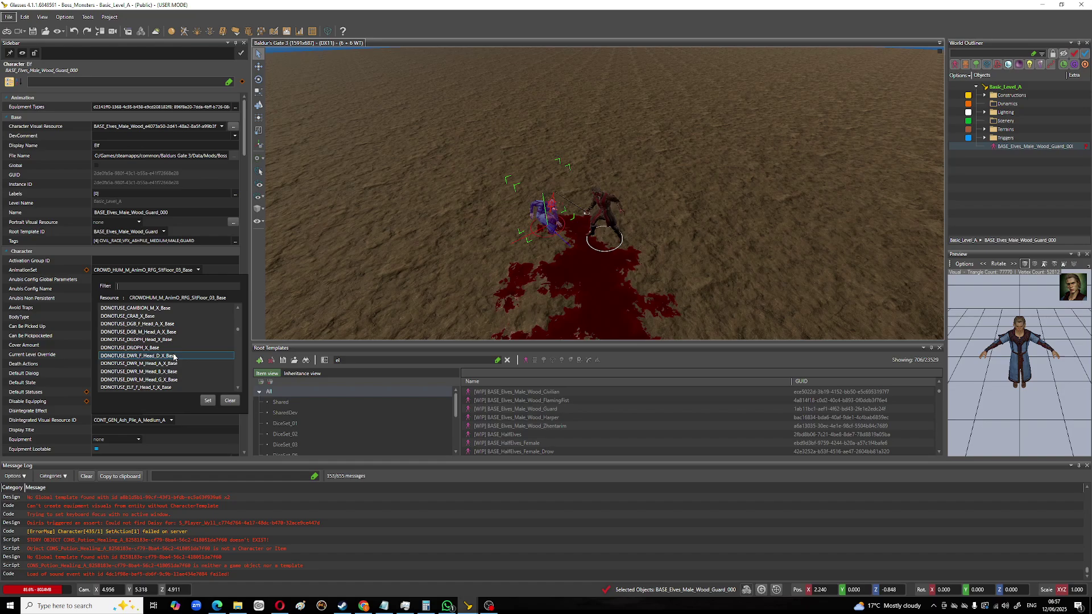
{"action": "scroll", "coordinate": [159, 341], "scroll_direction": "down", "scroll_amount": 1}
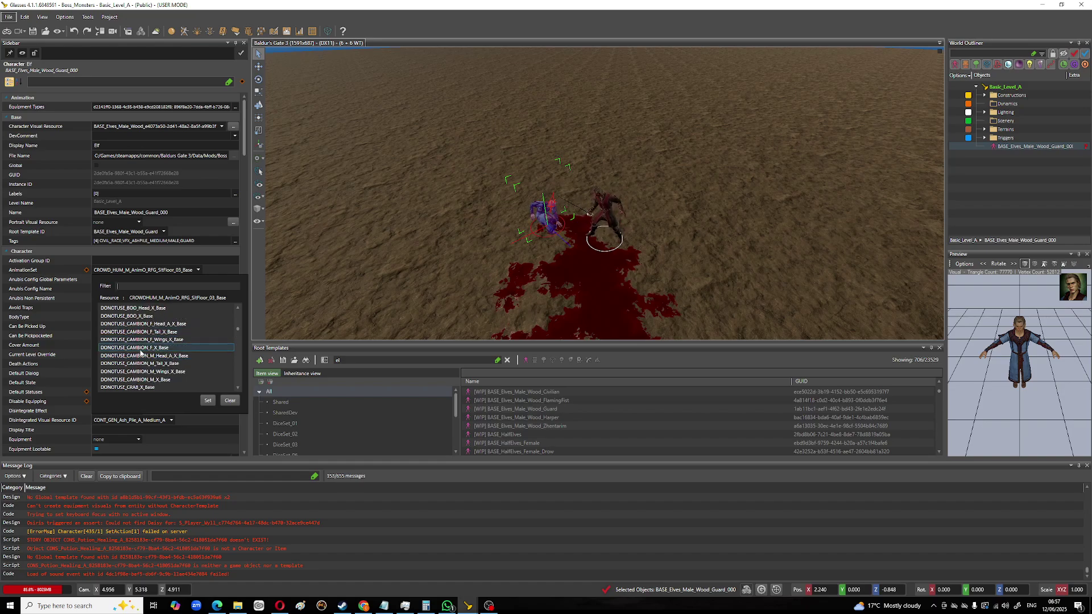
{"action": "scroll", "coordinate": [137, 349], "scroll_direction": "down", "scroll_amount": 10}
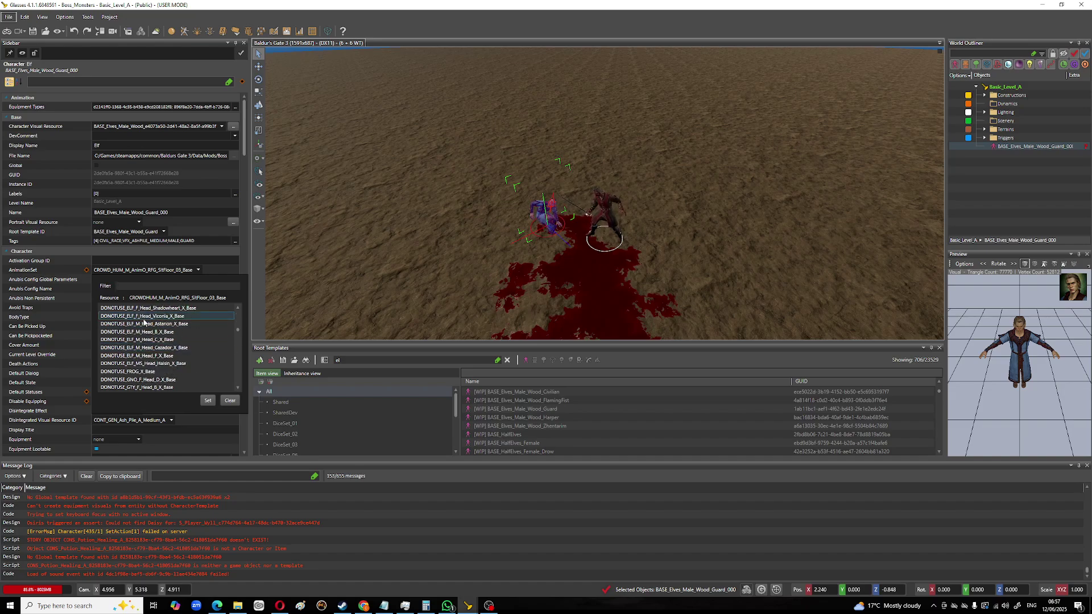
{"action": "scroll", "coordinate": [139, 349], "scroll_direction": "down", "scroll_amount": 8}
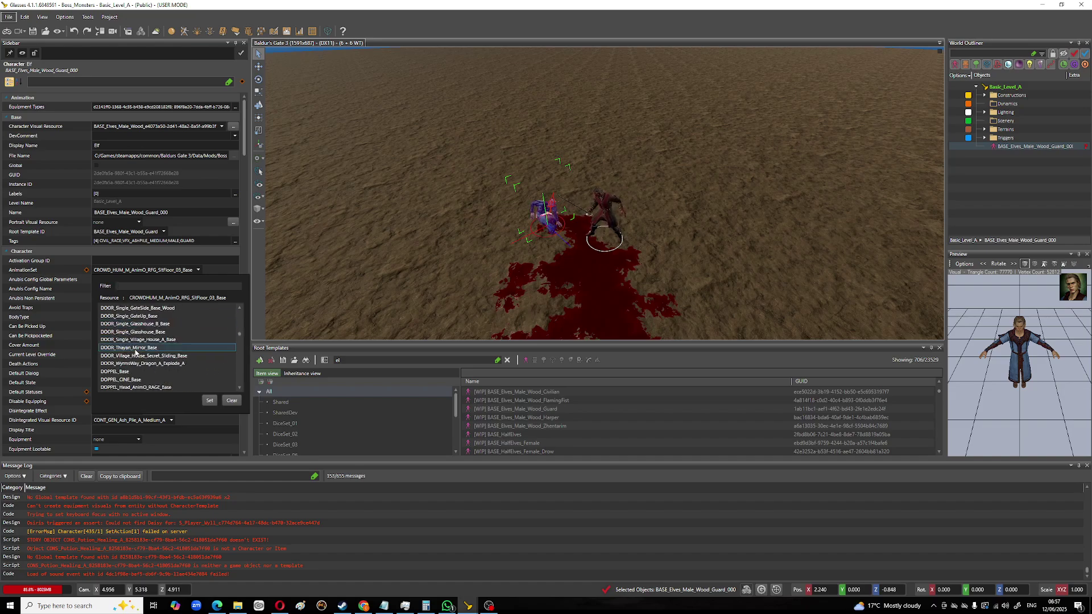
{"action": "scroll", "coordinate": [135, 352], "scroll_direction": "down", "scroll_amount": 3}
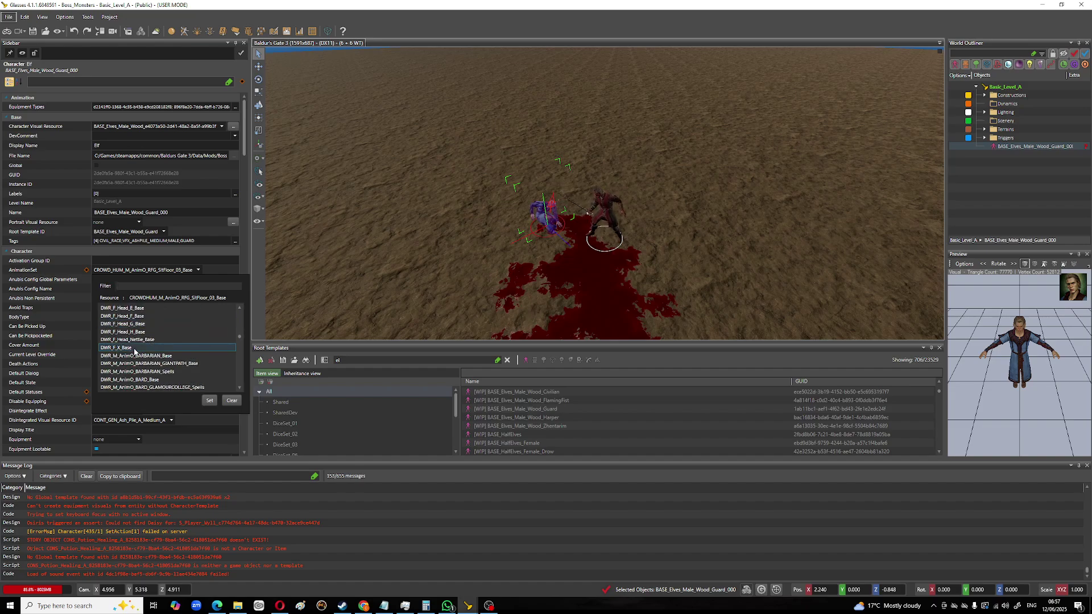
{"action": "scroll", "coordinate": [137, 350], "scroll_direction": "down", "scroll_amount": 5}
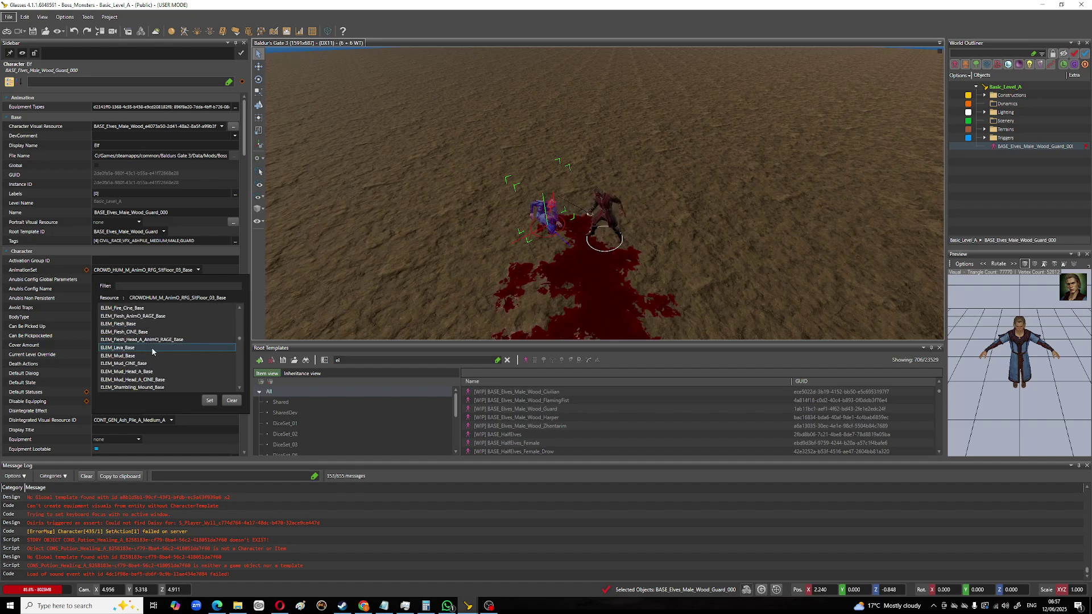
{"action": "scroll", "coordinate": [157, 354], "scroll_direction": "down", "scroll_amount": 6}
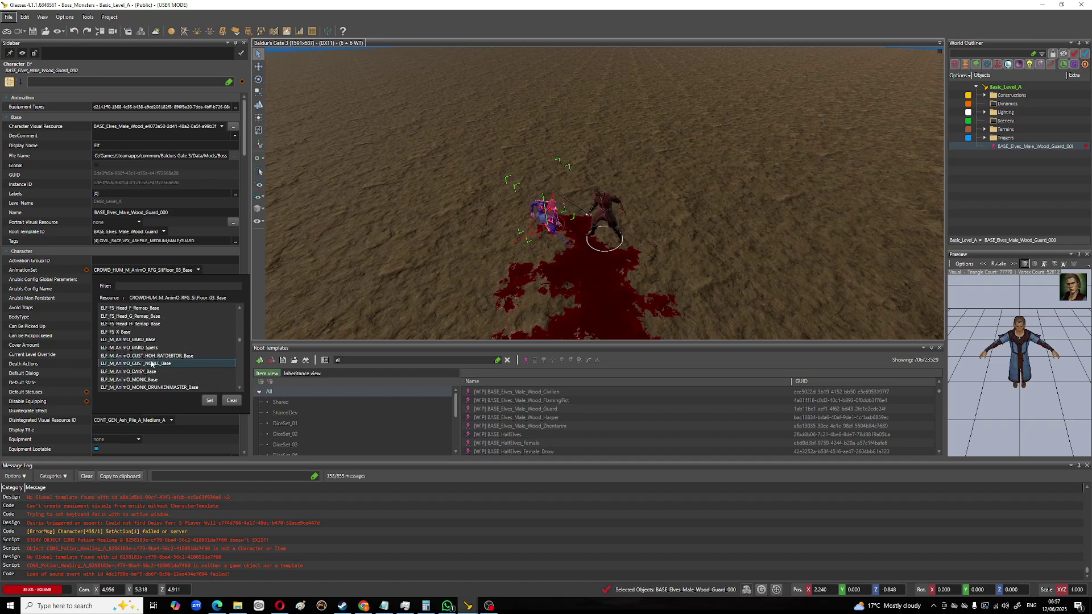
{"action": "scroll", "coordinate": [191, 325], "scroll_direction": "up", "scroll_amount": 3}
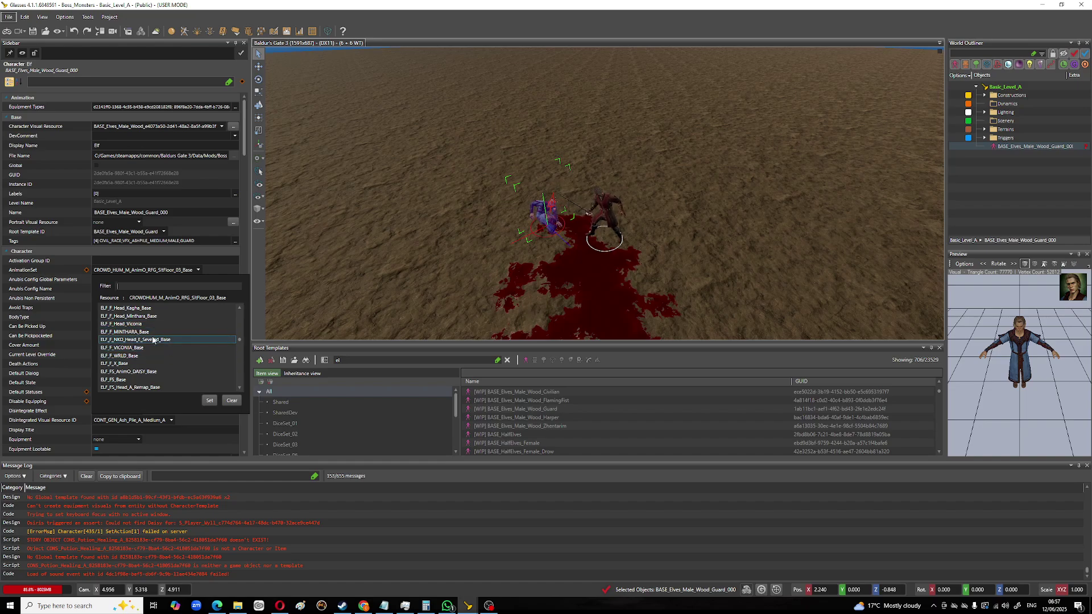
{"action": "scroll", "coordinate": [137, 339], "scroll_direction": "down", "scroll_amount": 10}
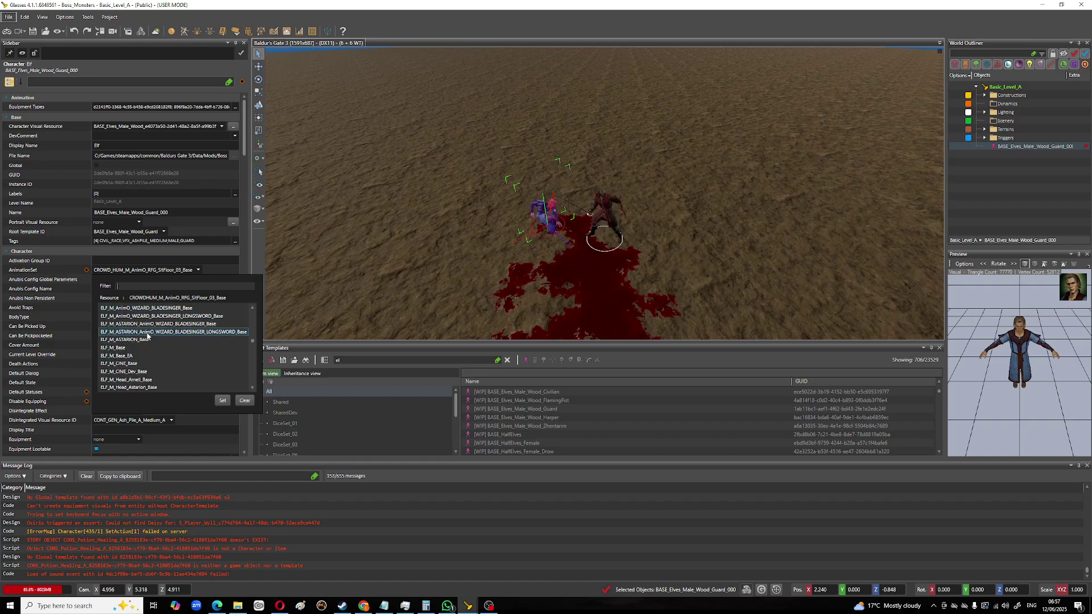
{"action": "scroll", "coordinate": [152, 344], "scroll_direction": "down", "scroll_amount": 10}
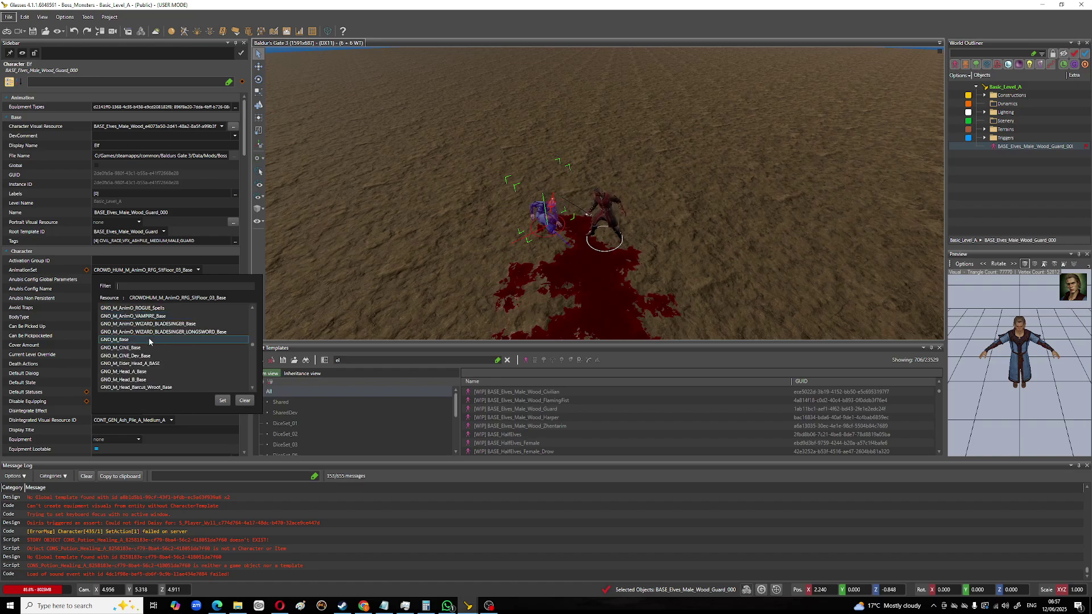
{"action": "scroll", "coordinate": [153, 360], "scroll_direction": "down", "scroll_amount": 5}
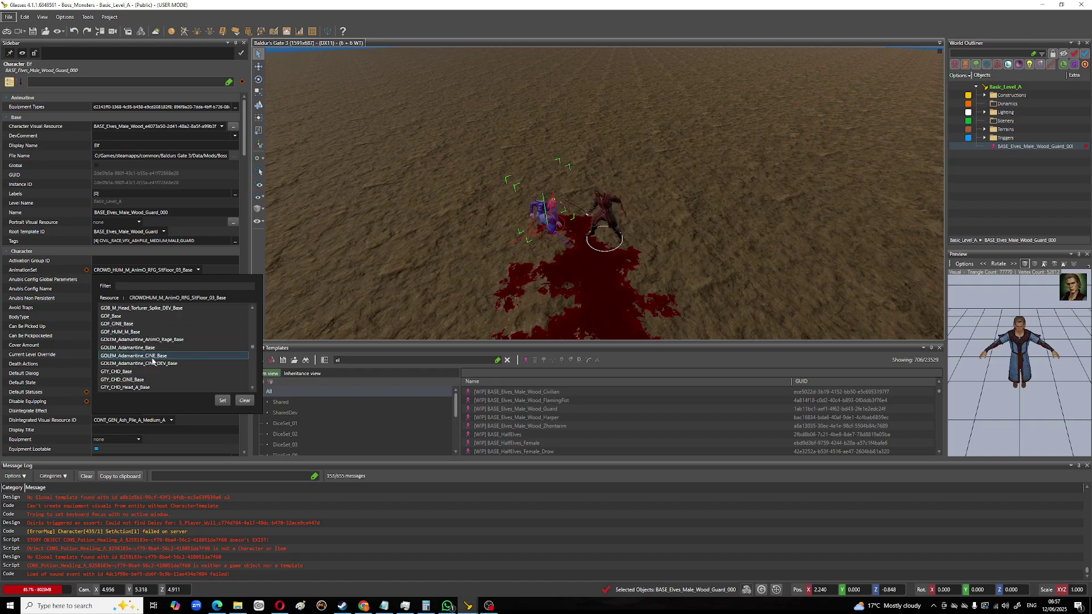
{"action": "scroll", "coordinate": [153, 360], "scroll_direction": "down", "scroll_amount": 10}
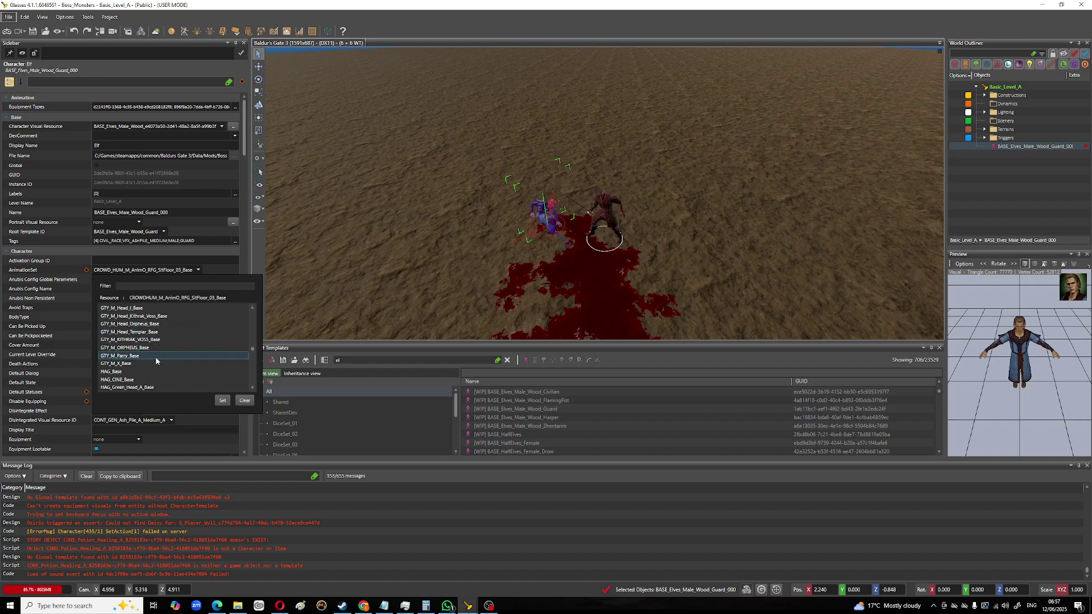
{"action": "scroll", "coordinate": [156, 361], "scroll_direction": "up", "scroll_amount": 3}
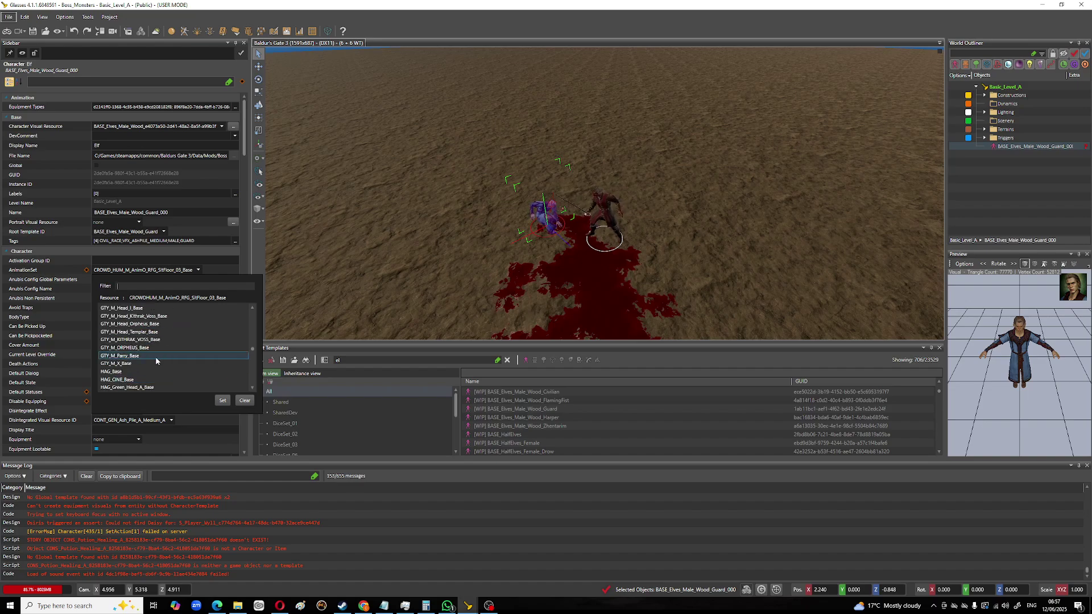
{"action": "double_click", "coordinate": [129, 373]}
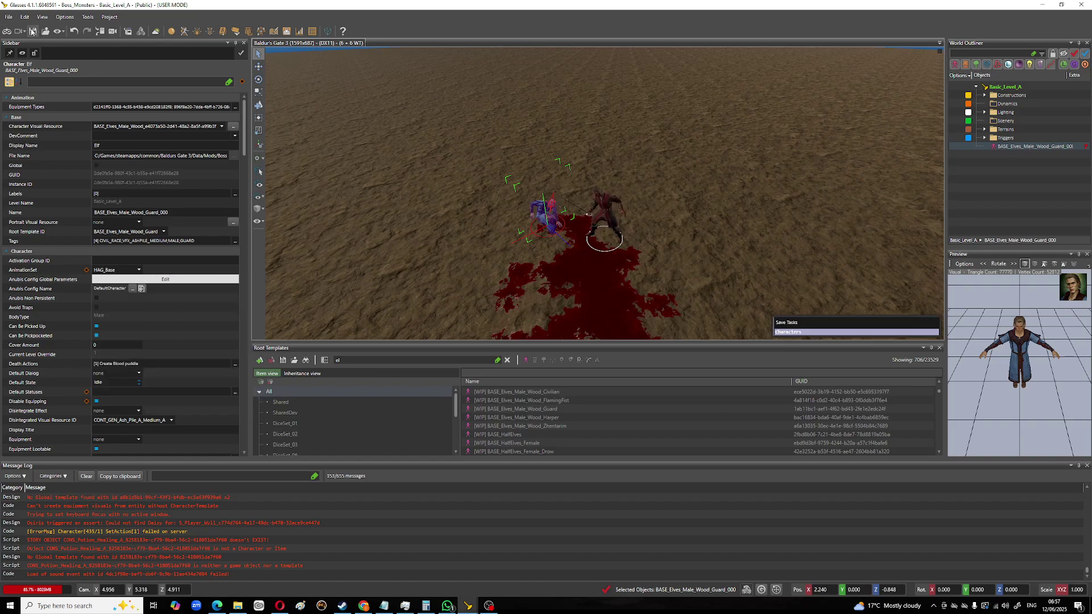
Step: Save the elf's changed animation set, test it in game mode by attacking the elf, and return to the editor
{"action": "left_click", "coordinate": [7, 32]}
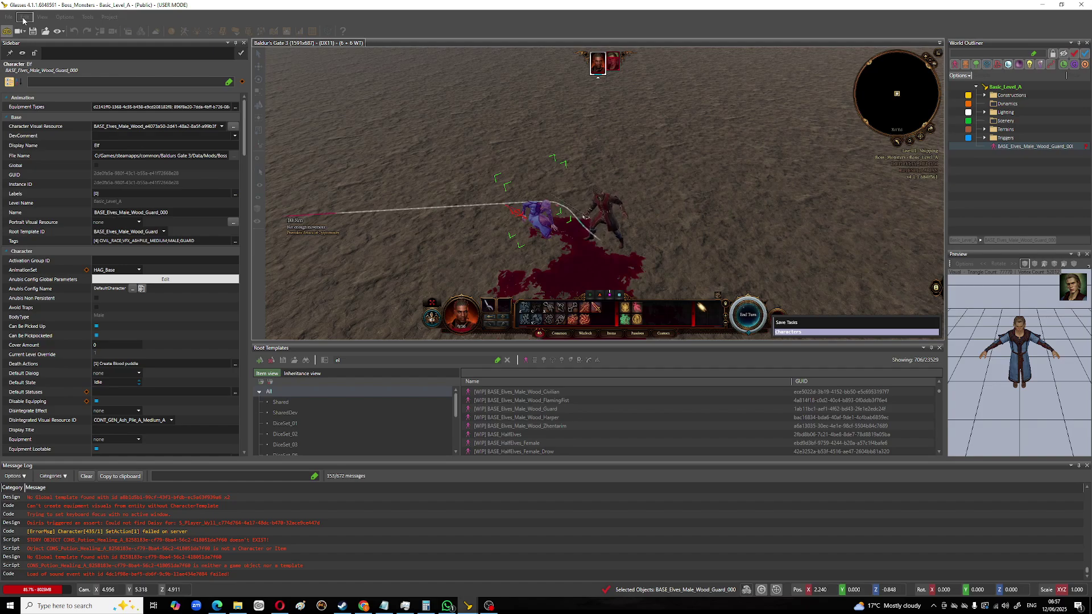
{"action": "left_click", "coordinate": [8, 33]}
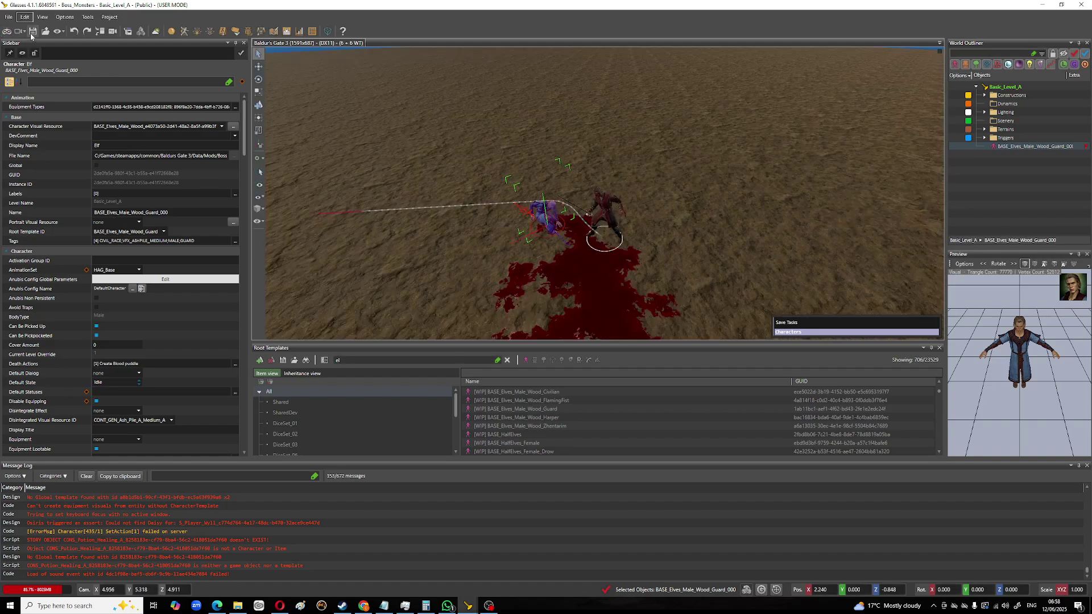
{"action": "left_click", "coordinate": [8, 32]}
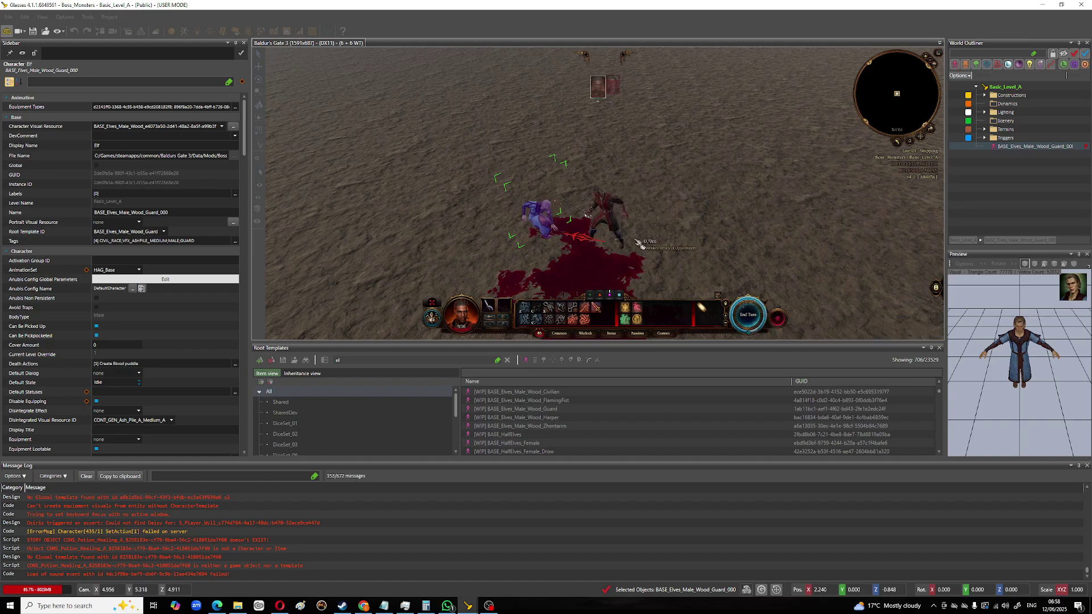
{"action": "left_click", "coordinate": [535, 225]}
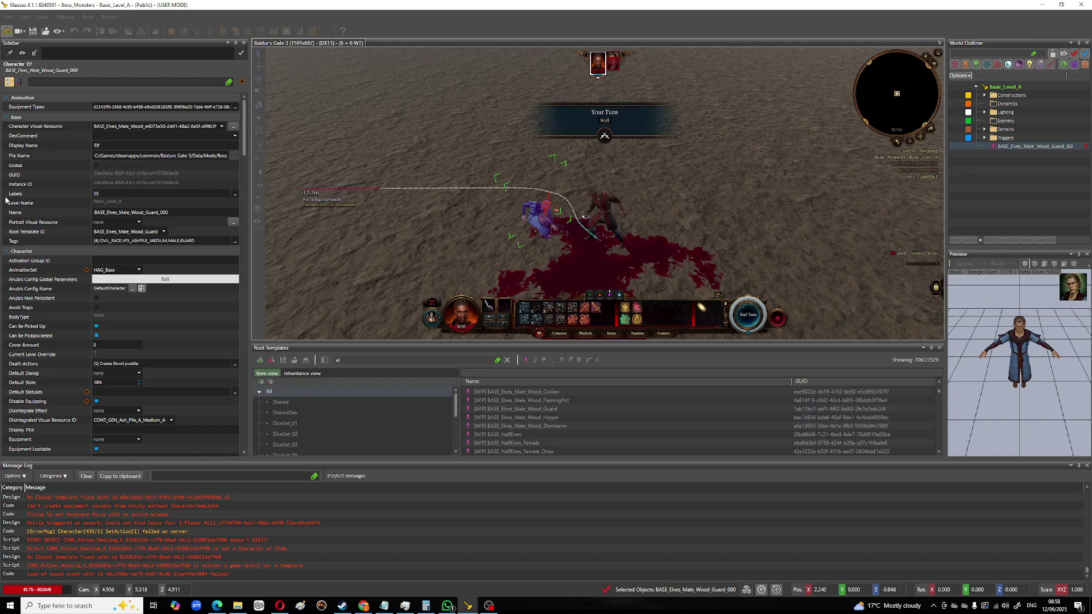
{"action": "left_click", "coordinate": [130, 261]}
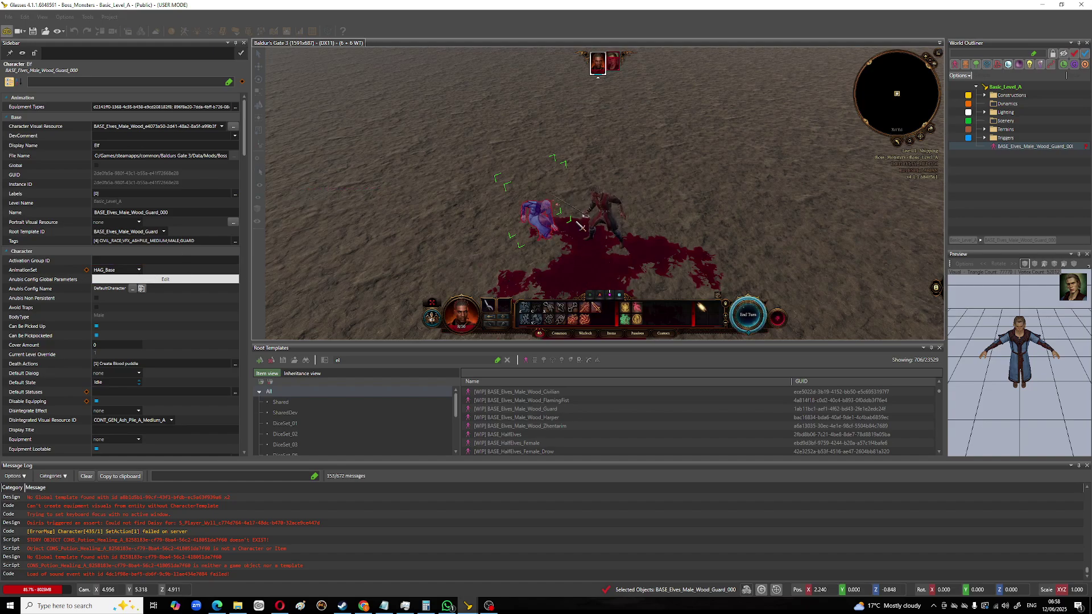
{"action": "left_click", "coordinate": [7, 31]}
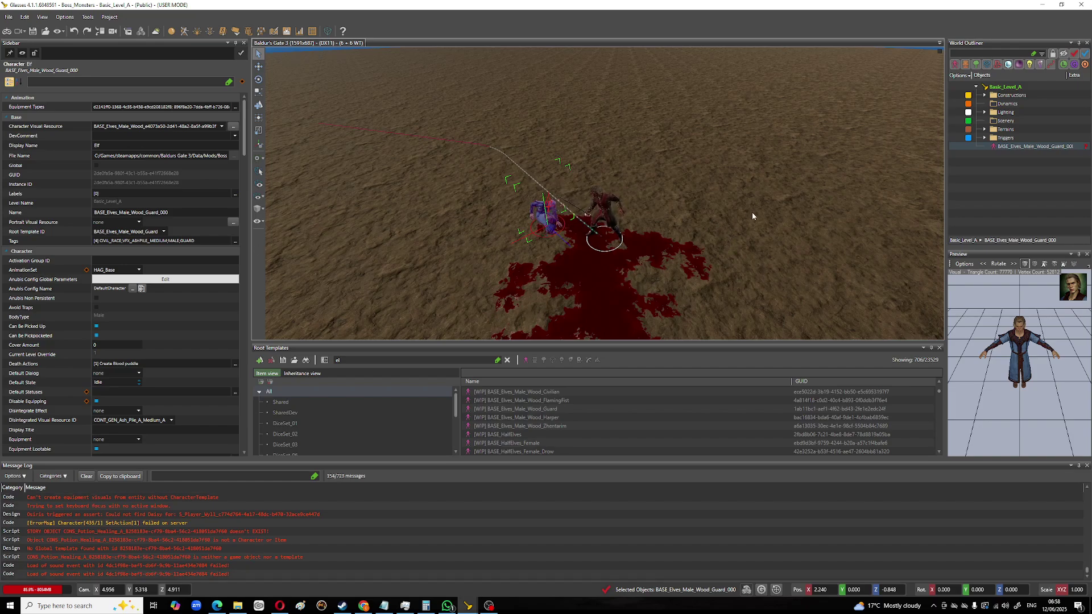
Step: Review the elf's base and character properties and switch the level back to game mode
{"action": "left_click", "coordinate": [171, 263]}
{"action": "left_click", "coordinate": [111, 146]}
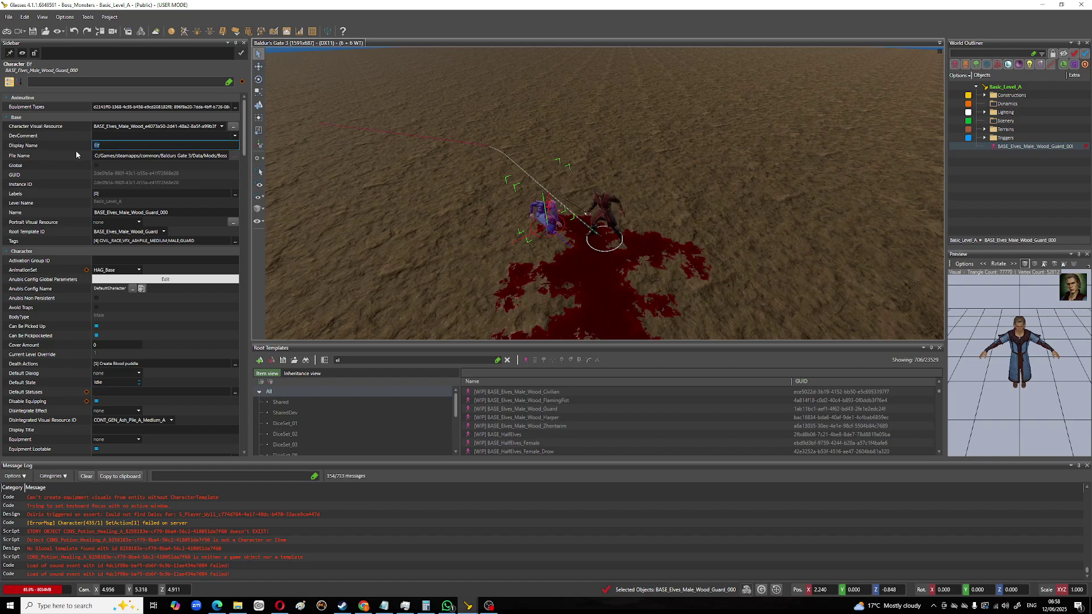
{"action": "left_click", "coordinate": [4, 34]}
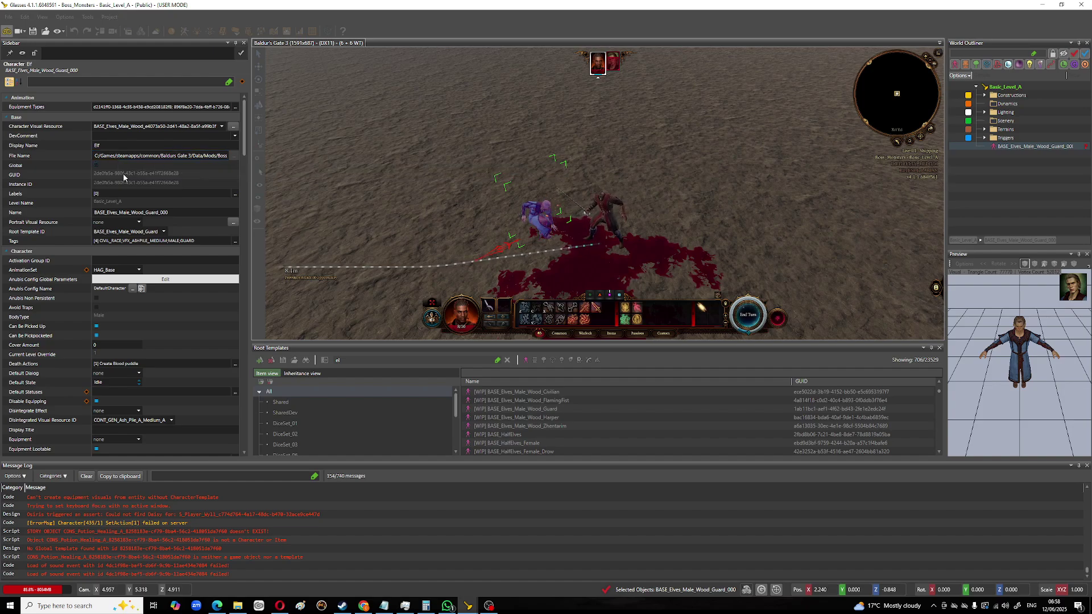
{"action": "scroll", "coordinate": [165, 335], "scroll_direction": "down", "scroll_amount": 3}
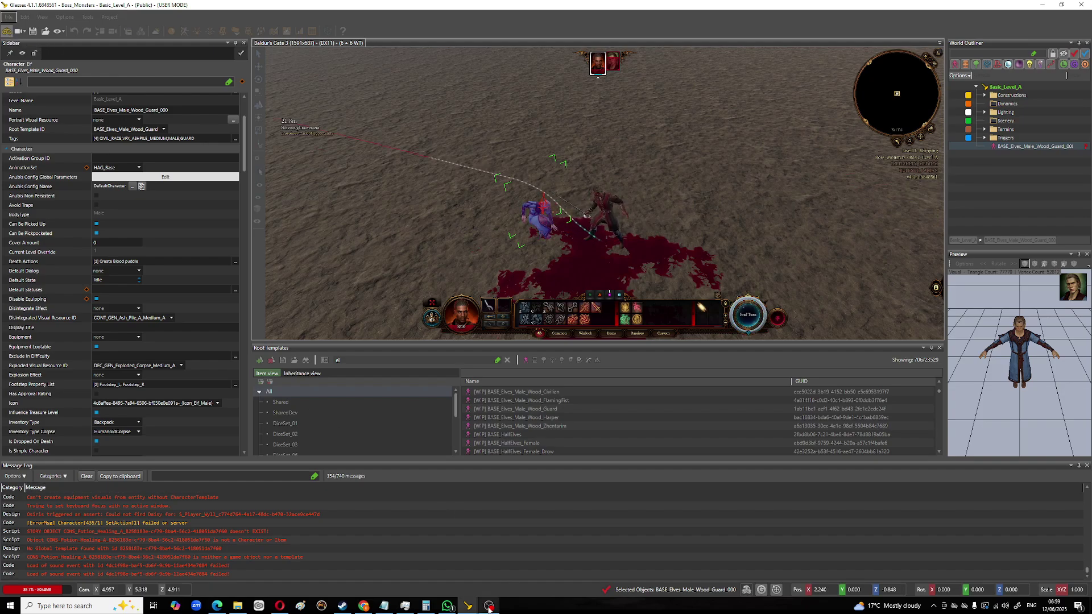
{"action": "mouse_move", "coordinate": [489, 607]}
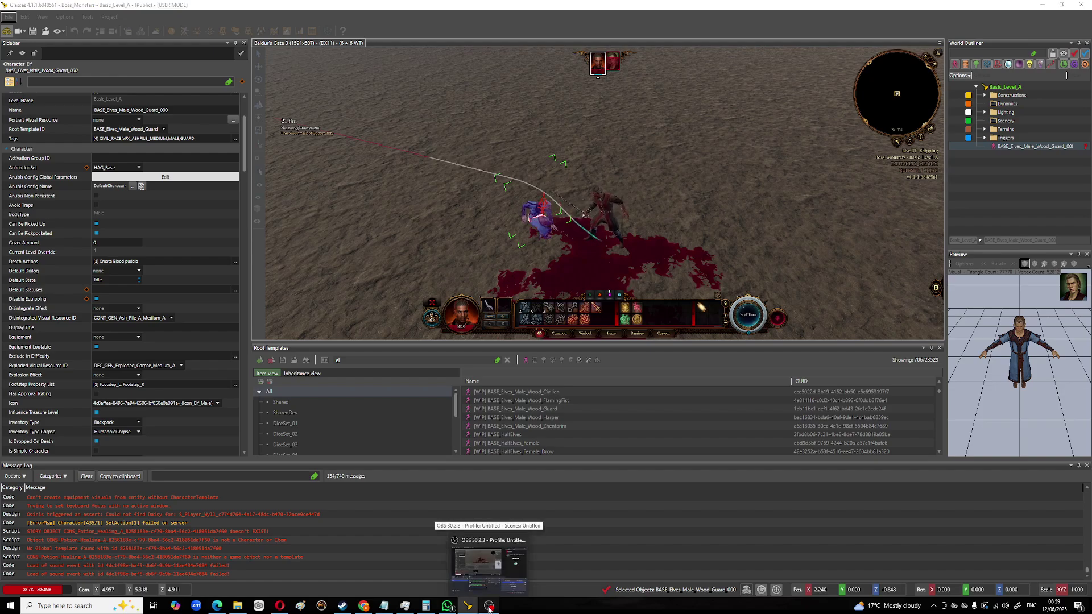
{"action": "left_click", "coordinate": [489, 607]}
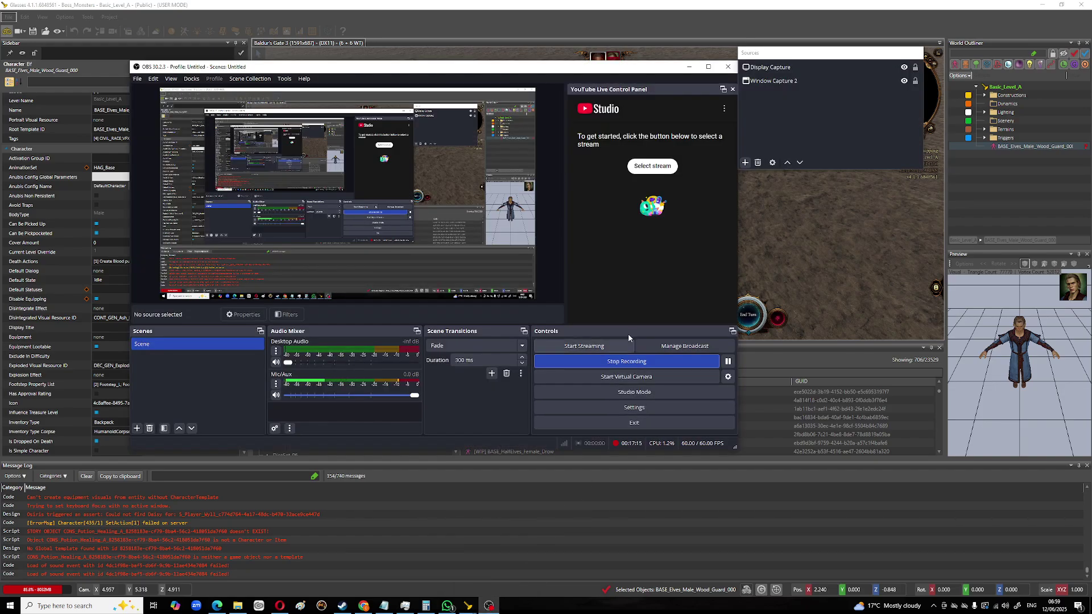